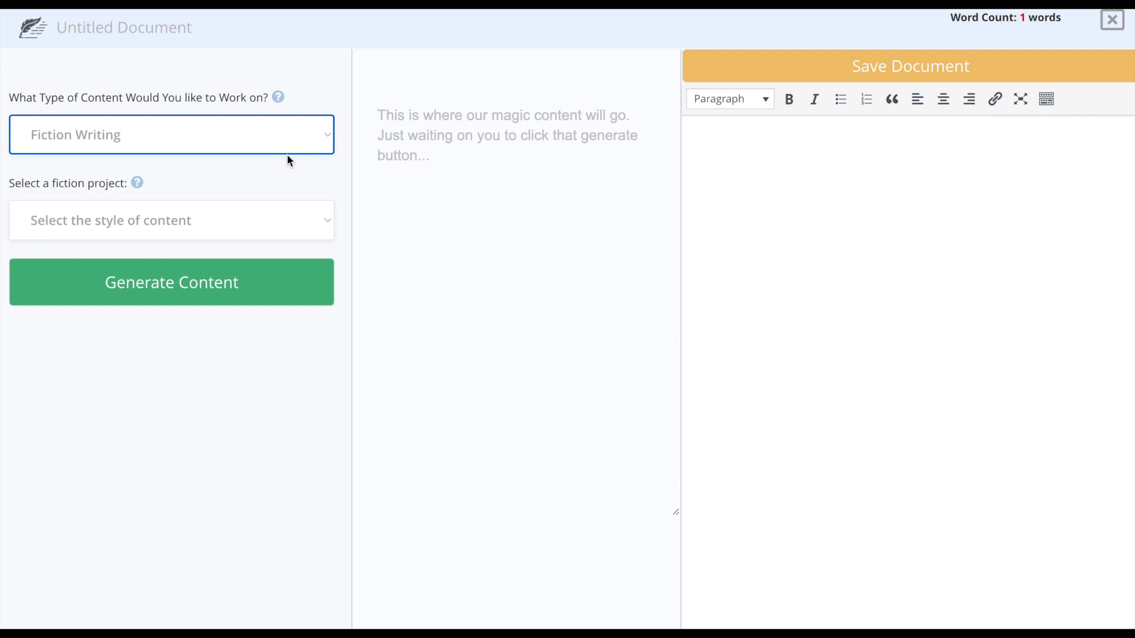
- Set the fiction project to Plot Suggestions and generate a plot for "a five act romance novel set in a fictious kingdom"
click(289, 219)
click(552, 175)
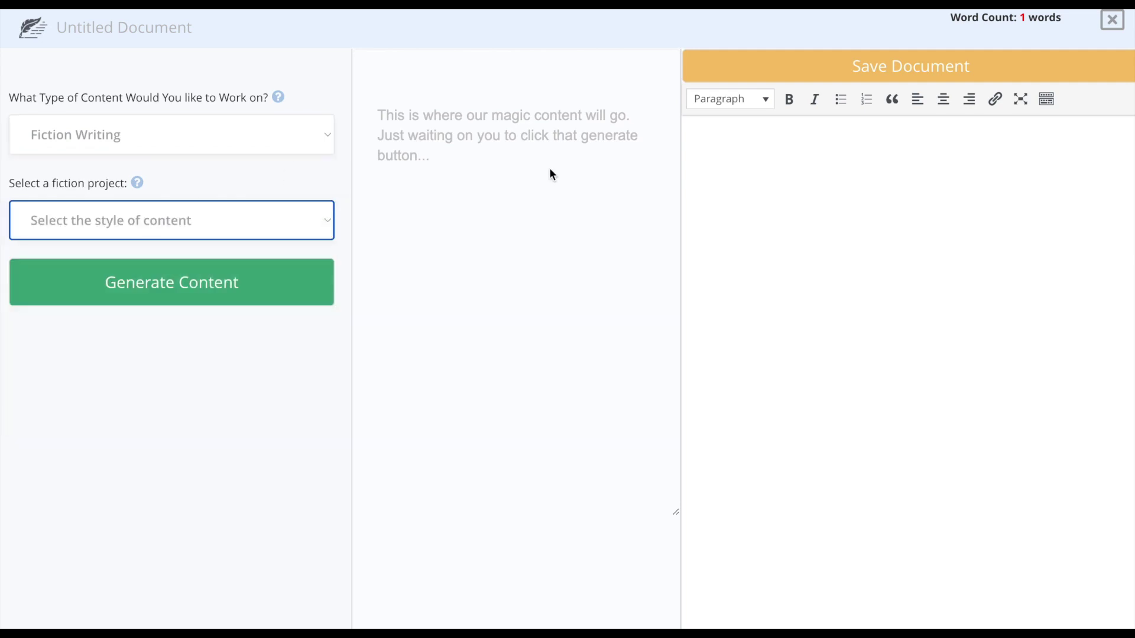
click(320, 225)
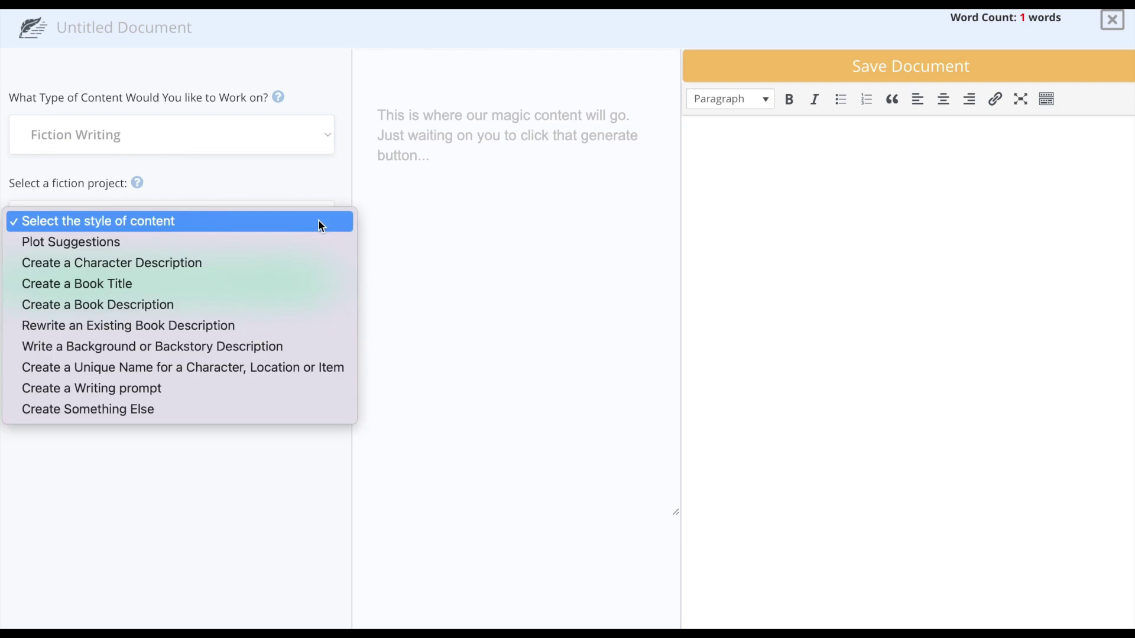
click(208, 244)
click(209, 309)
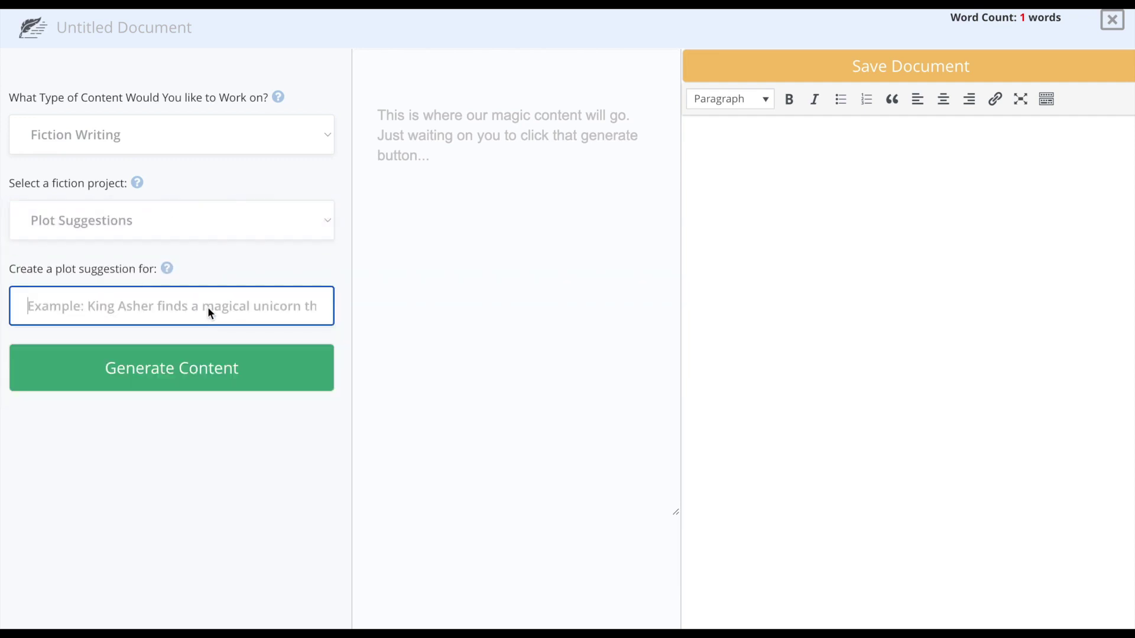
text(a)
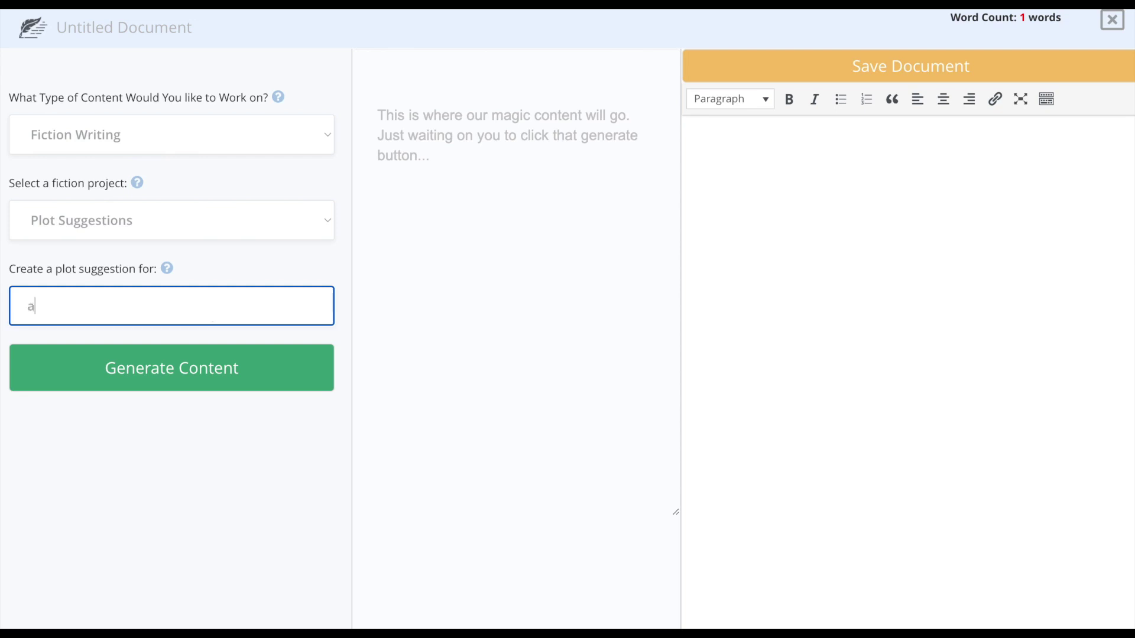
text( five act romance novel set in a ficti)
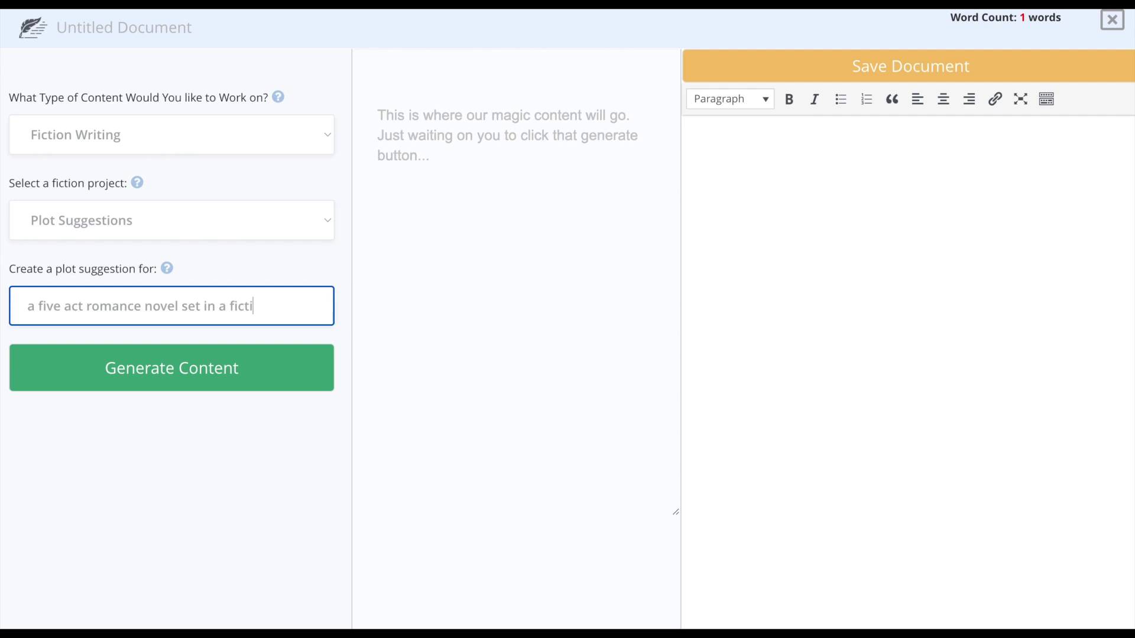
text(ous kingdom)
click(175, 368)
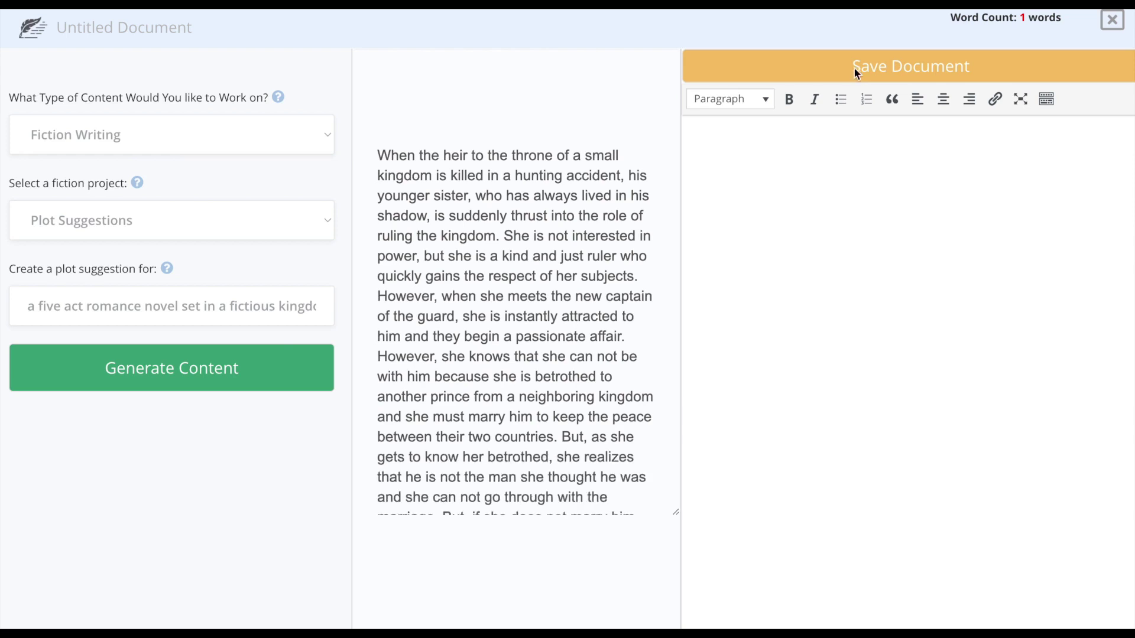
- Review the generated plot suggestion and copy all of its text into the empty document
scroll(516, 372, down, 3)
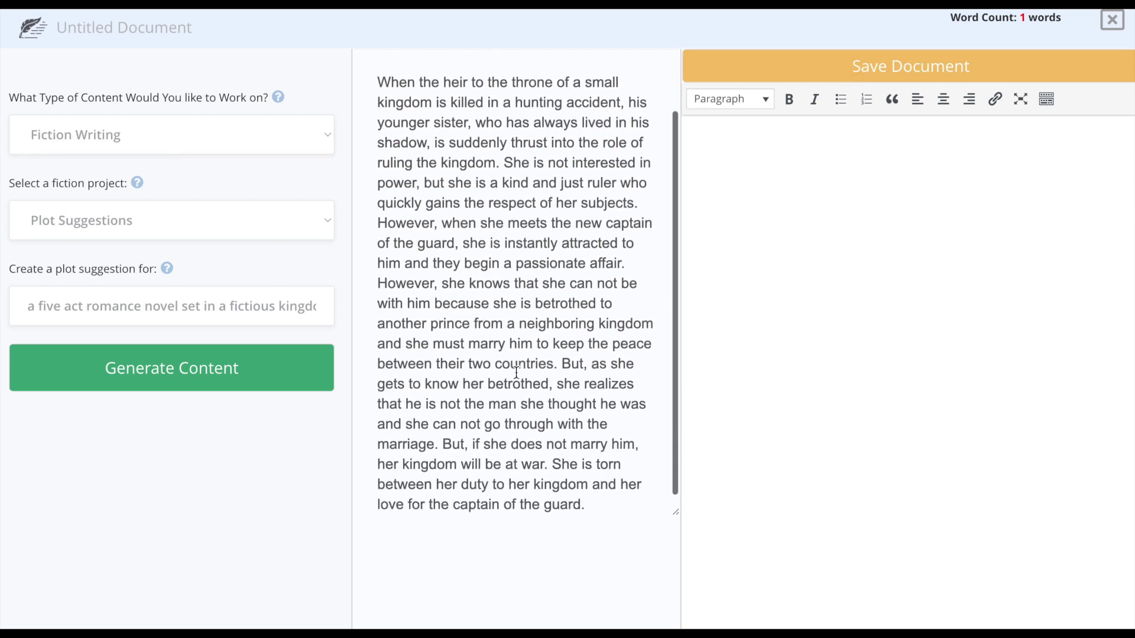
scroll(516, 372, up, 3)
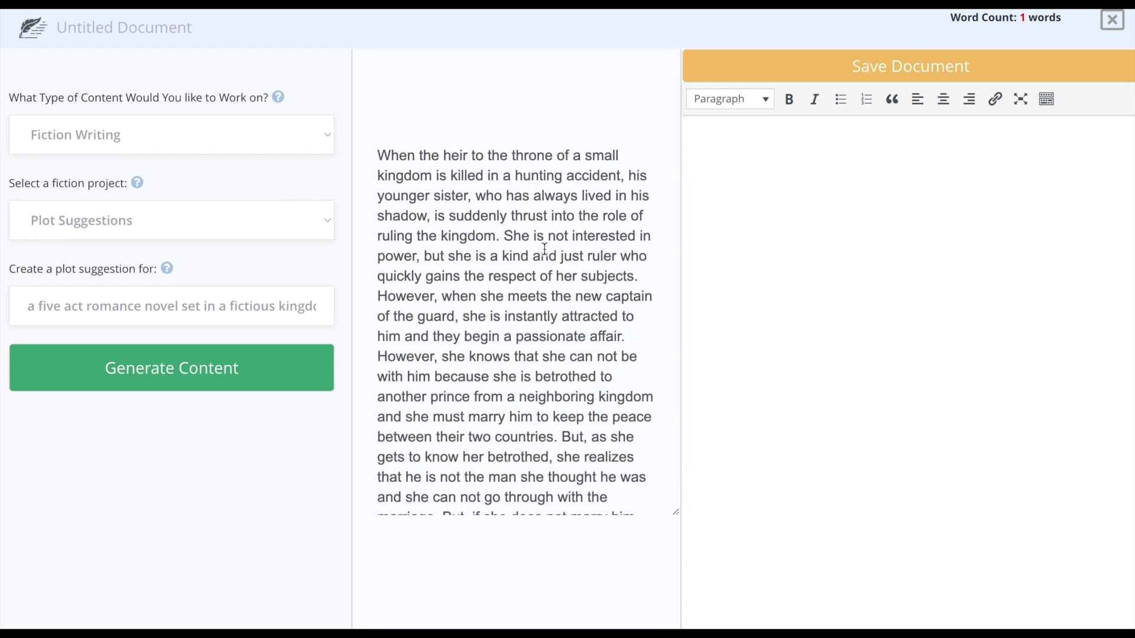
key(ctrl+a)
key(ctrl+c)
click(884, 272)
key(ctrl+v)
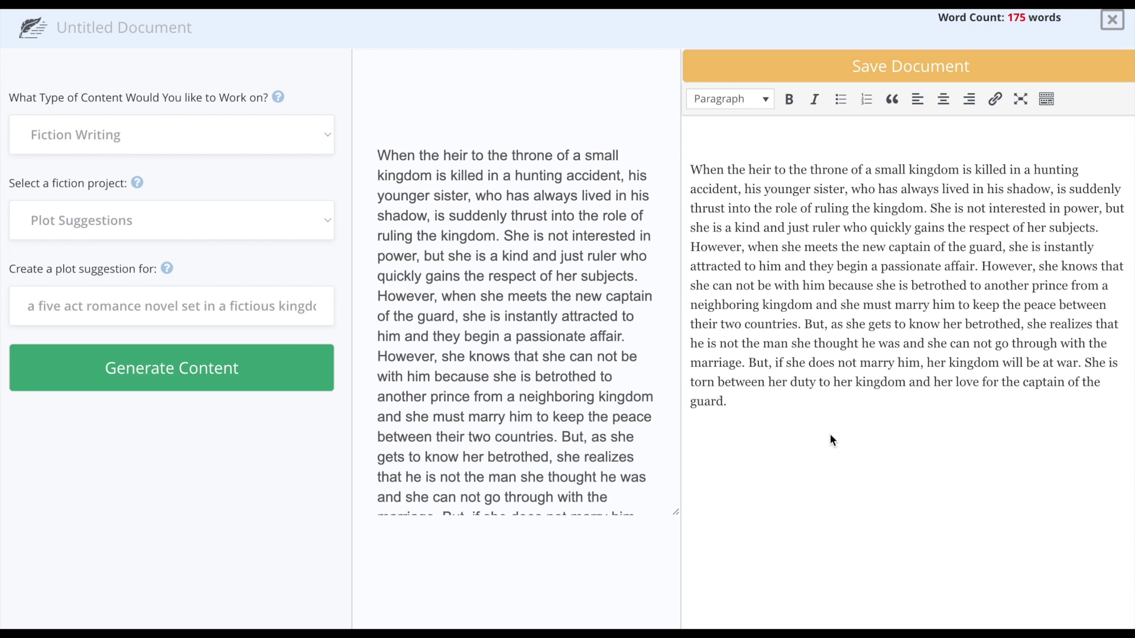
- Generate unique character names for "A kindhearted princess", and regenerate the list once for a fresh set
click(312, 227)
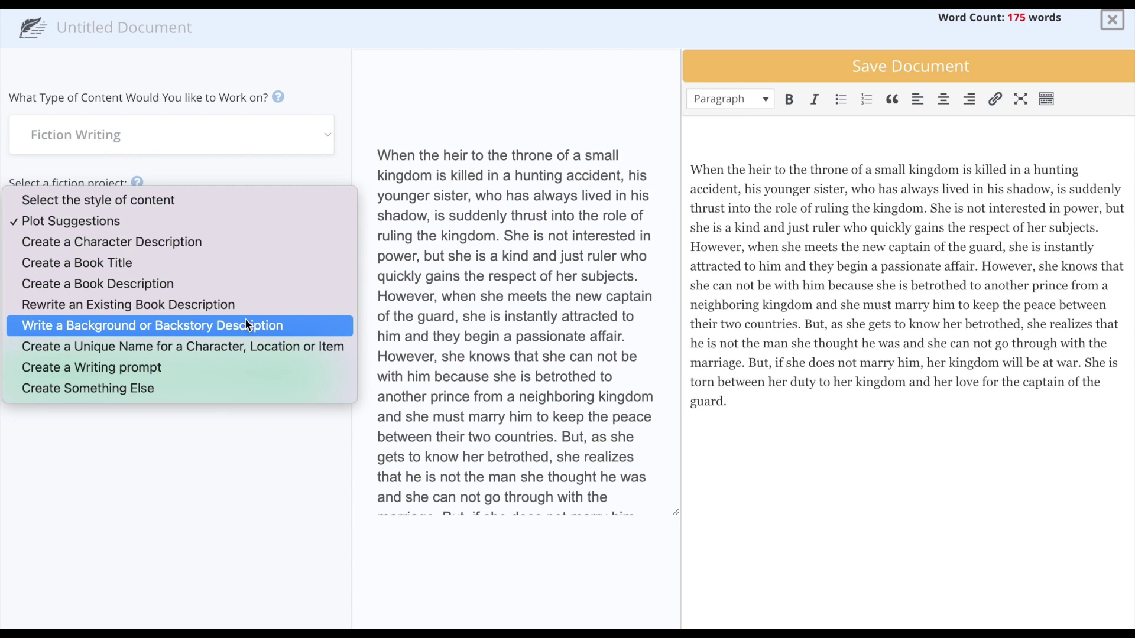
click(250, 345)
click(118, 309)
text(A kindhearted princess)
click(126, 376)
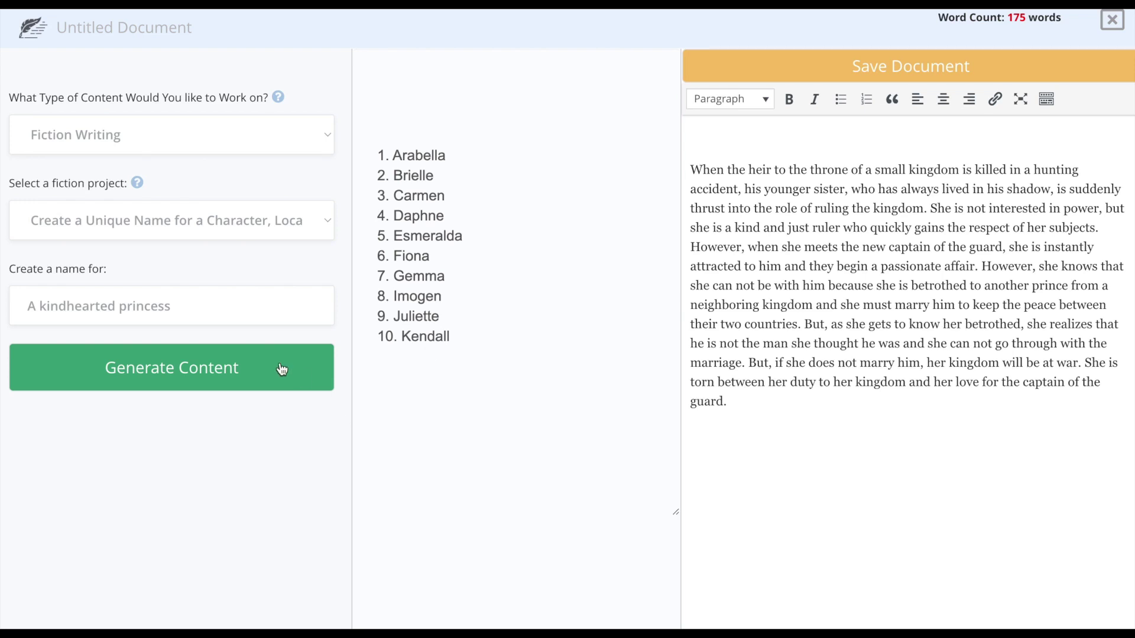
click(226, 366)
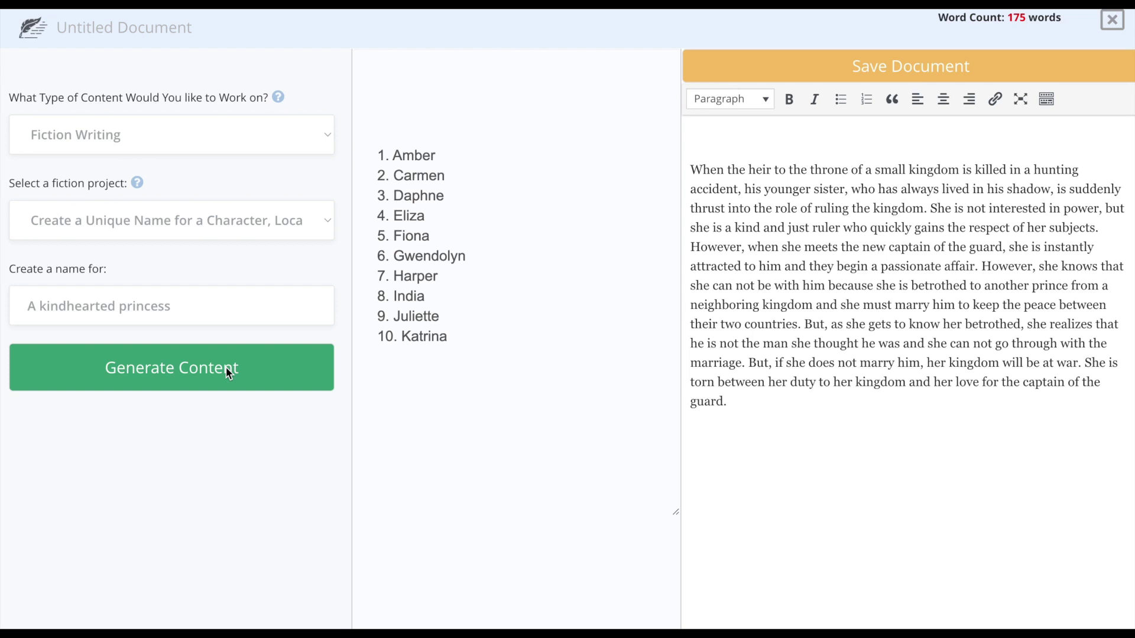
- Add the character name "Princess Ember" a few lines below the plot text in the document
drag(458, 156, 394, 157)
click(849, 423)
key(Return)
key(Return)
key(Return)
text(Princess A)
text(mber)
key(BackSpace)
text(E)
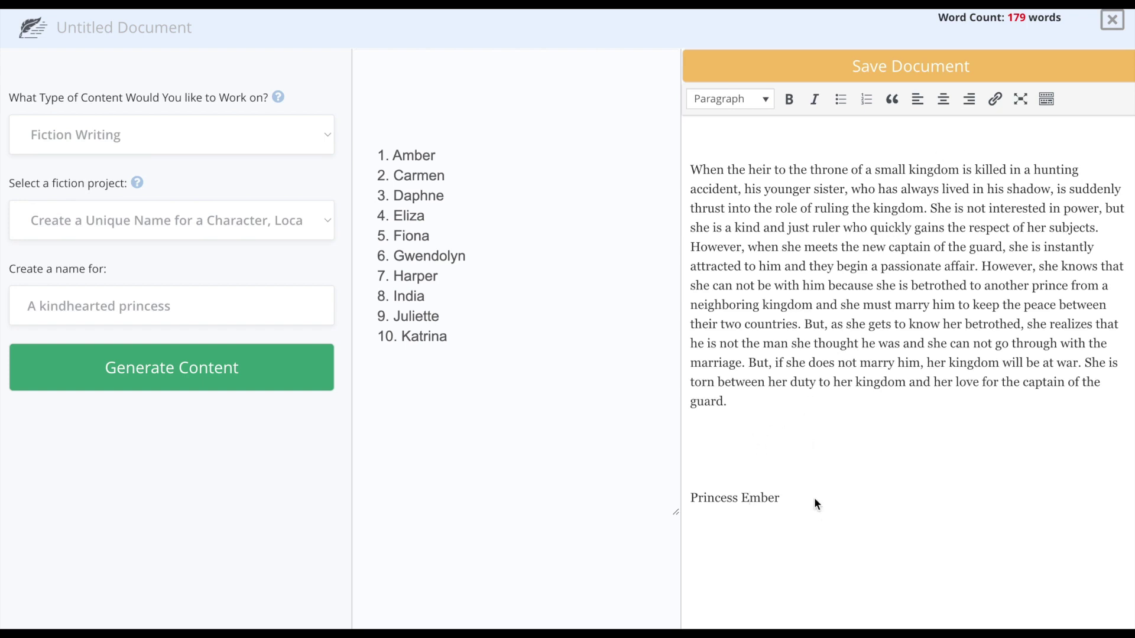
- Set up a Character Description project for "Princess Ember" followed by the plot sentence beginning "She is not interested in power"
drag(781, 499, 685, 496)
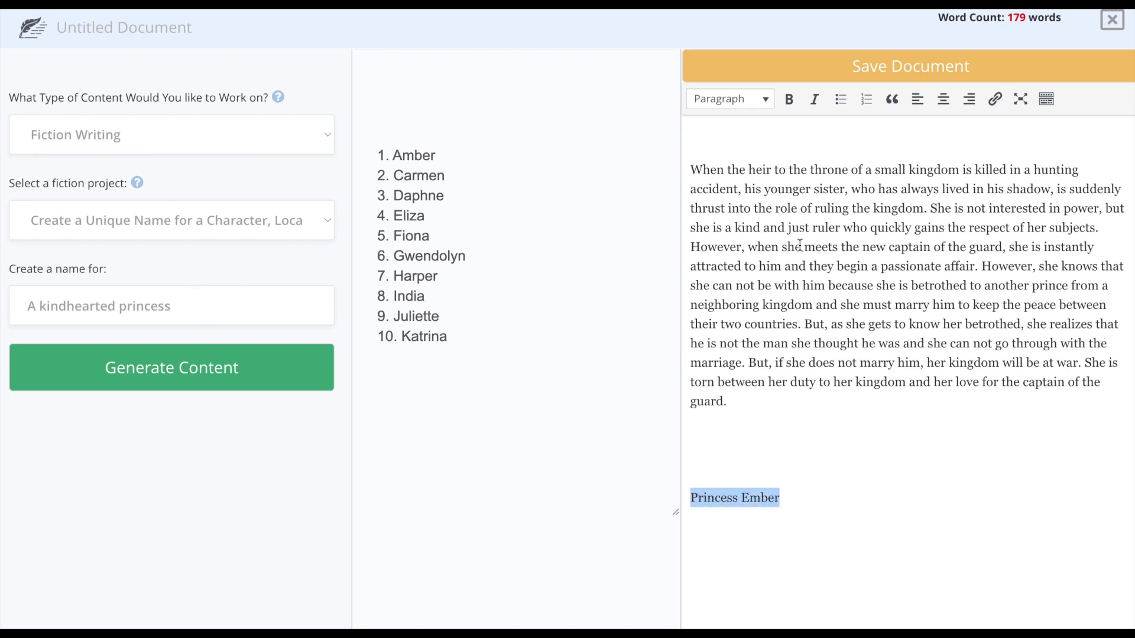
drag(1103, 229, 930, 206)
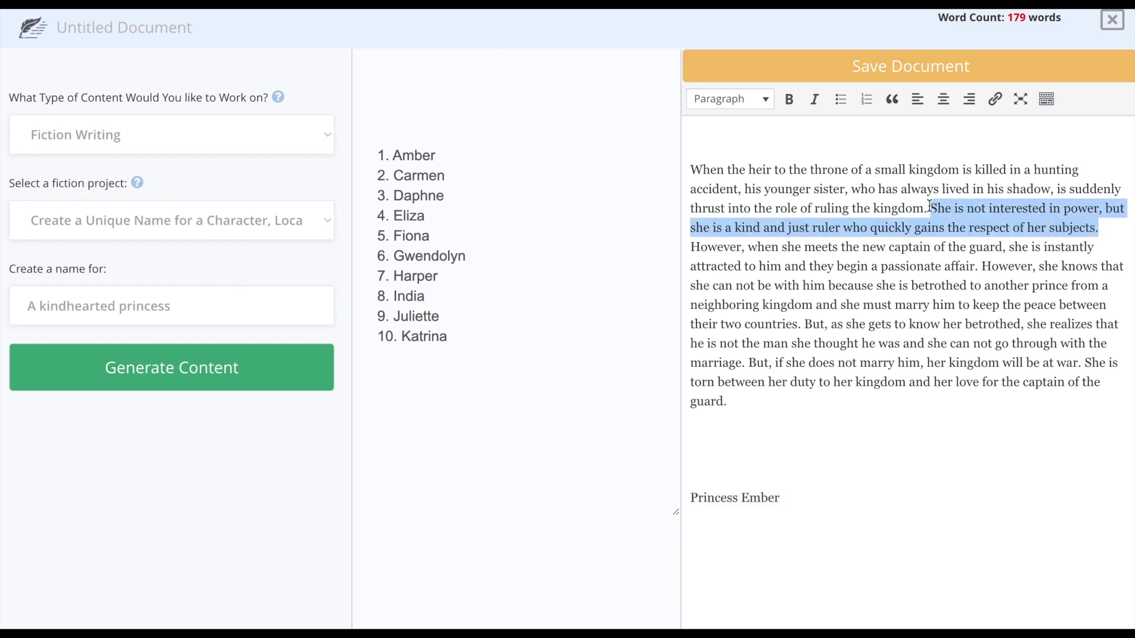
click(137, 221)
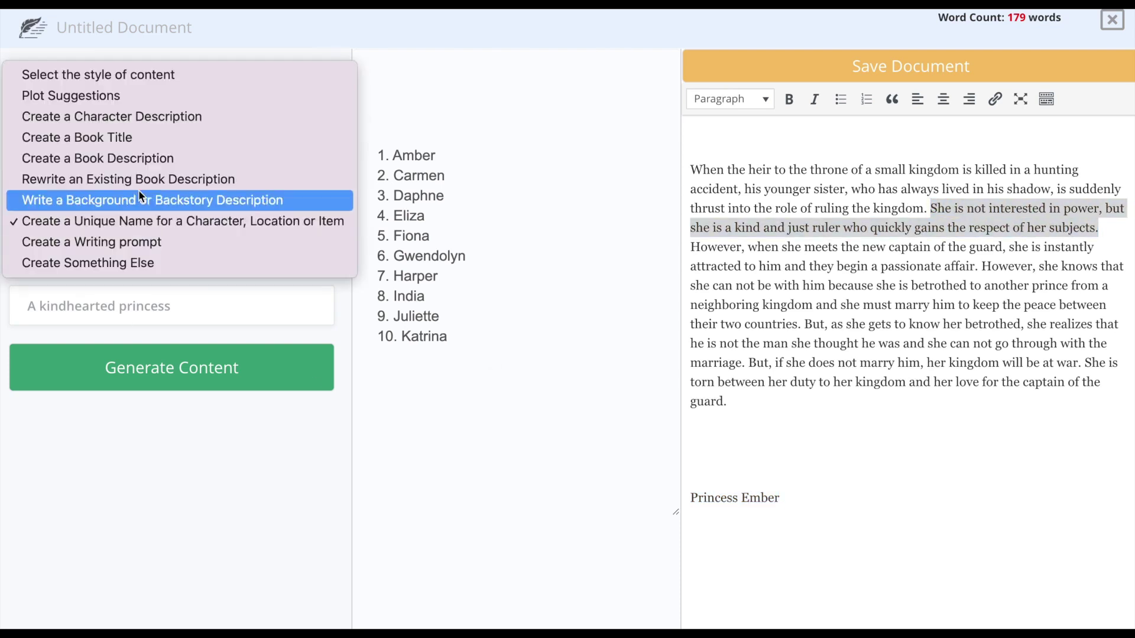
click(121, 115)
click(121, 303)
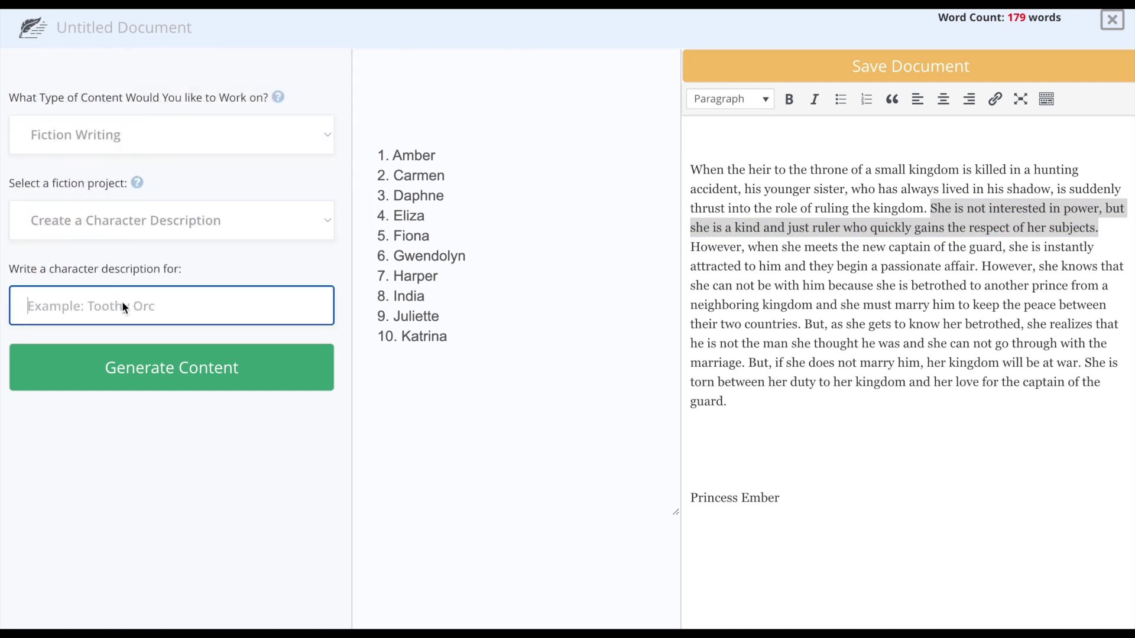
text(Princess EMB)
key(BackSpace)
key(BackSpace)
text(m)
key(ctrl+v)
key(ctrl+a)
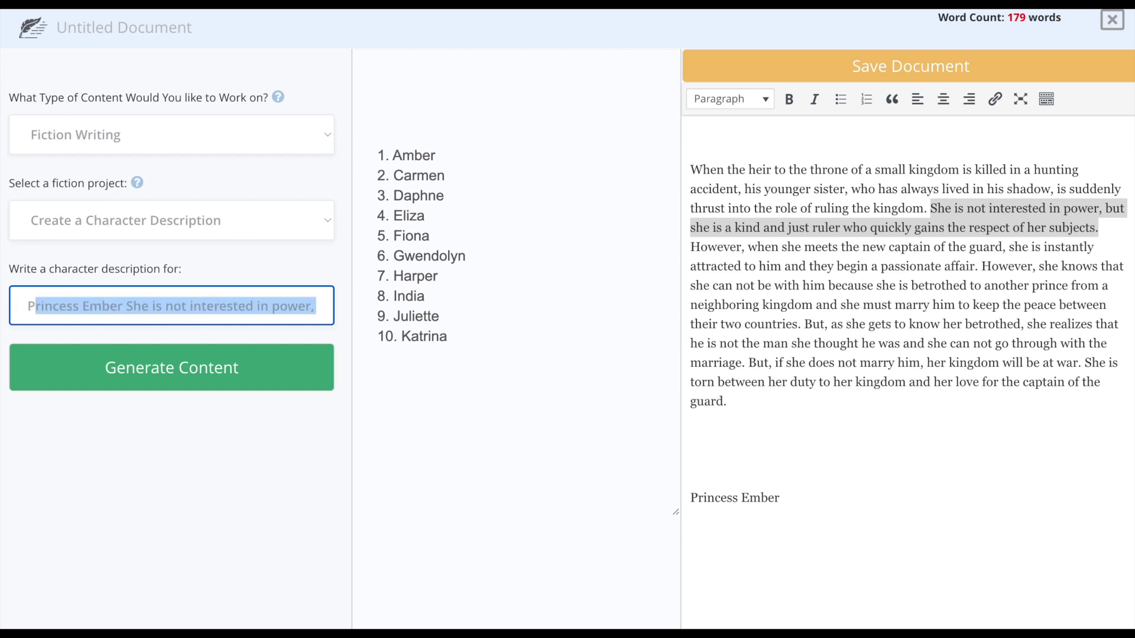
- Reword the start of the character prompt to "Princess Ember, she is not interested in power" and generate the description
click(155, 303)
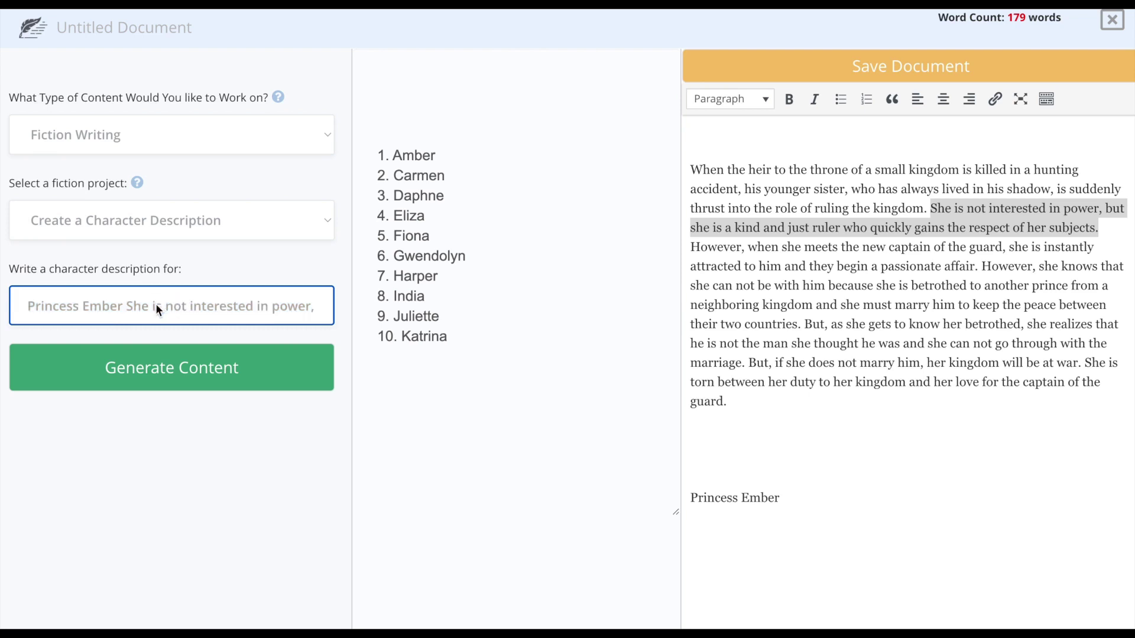
key(BackSpace)
key(BackSpace)
key(BackSpace)
key(BackSpace)
text(who)
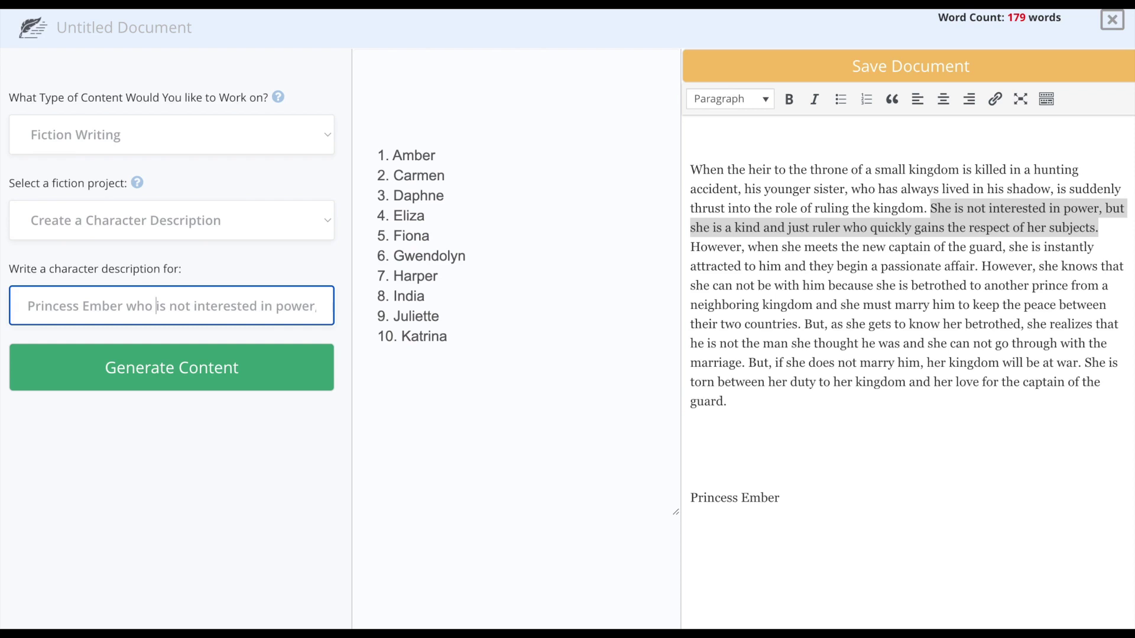
key(BackSpace)
key(BackSpace)
key(BackSpace)
key(BackSpace)
text(, she)
click(221, 382)
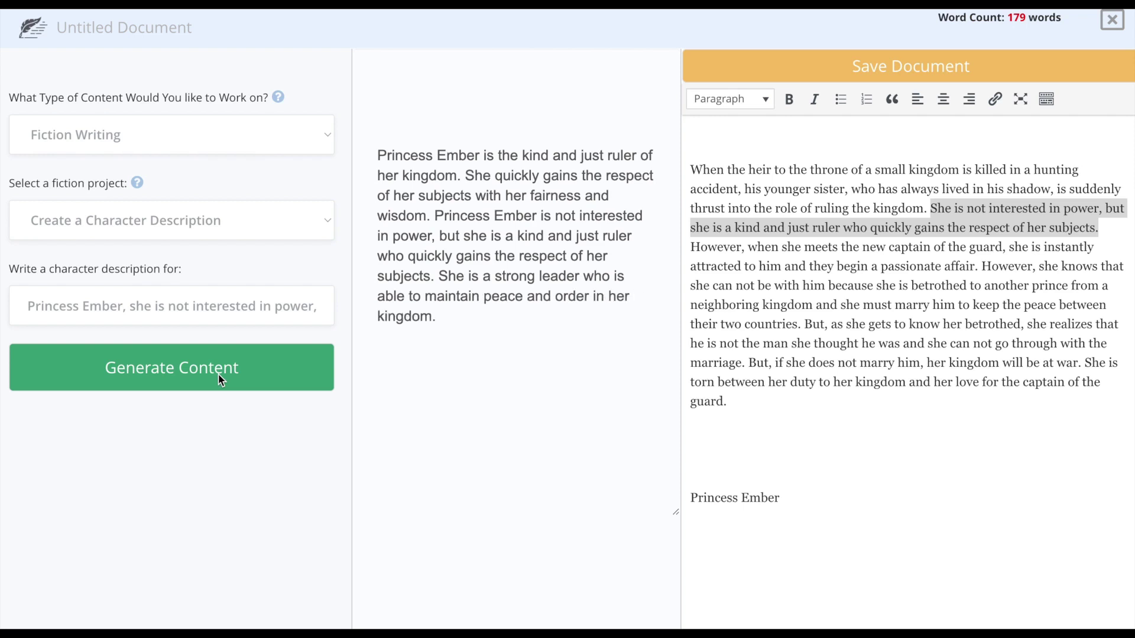
- Copy the generated character description into the document directly below the name Princess Ember
drag(461, 322, 366, 155)
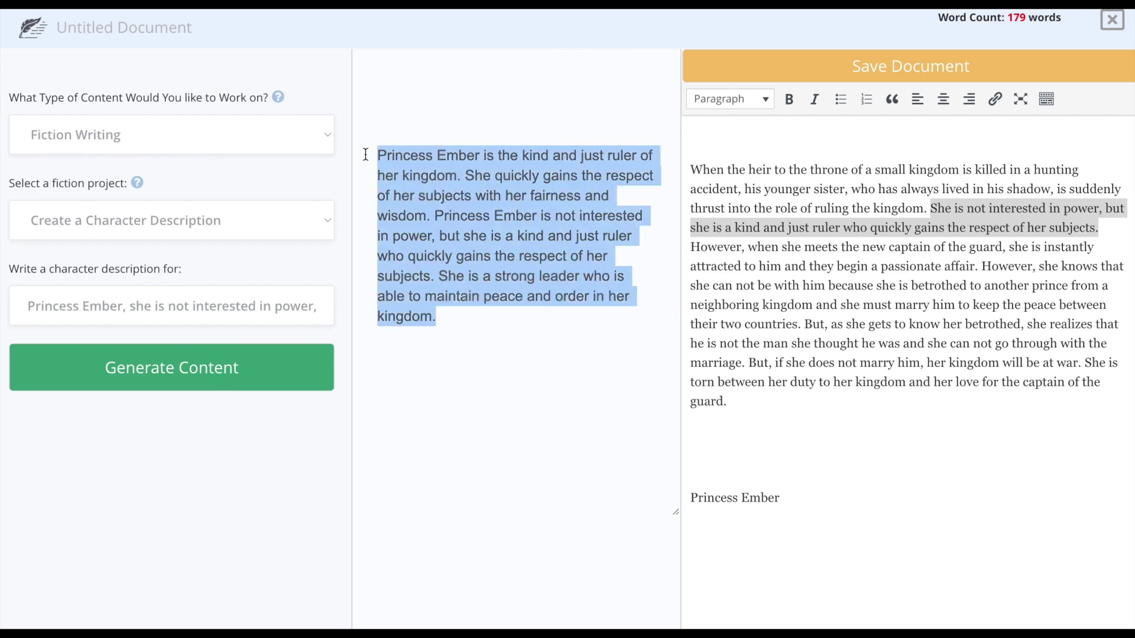
click(806, 493)
key(Return)
key(ctrl+v)
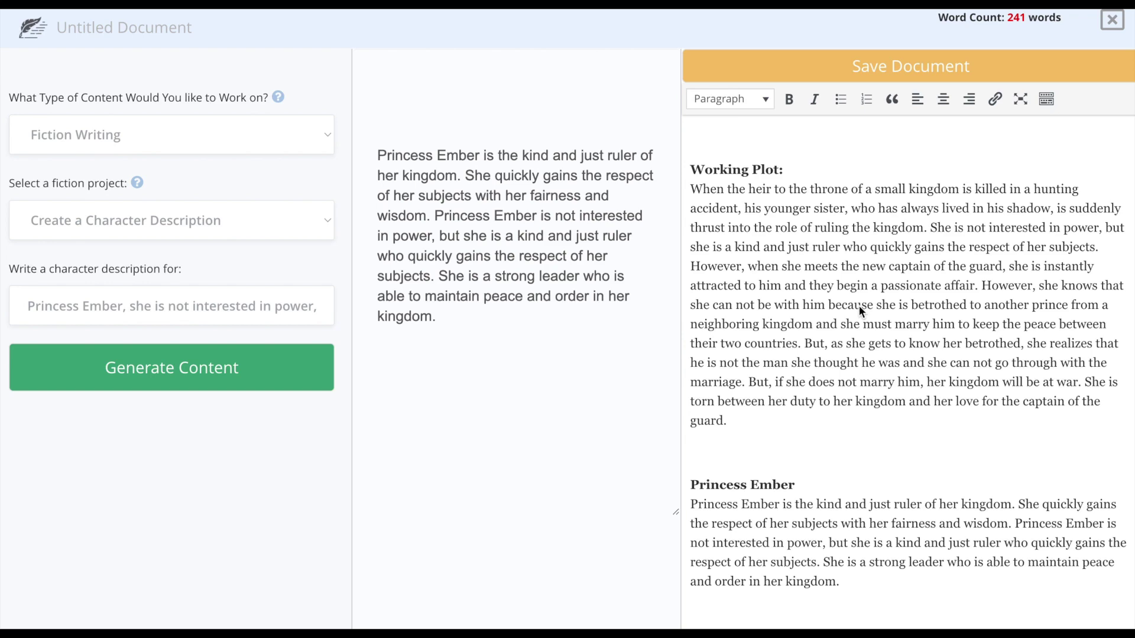
click(241, 307)
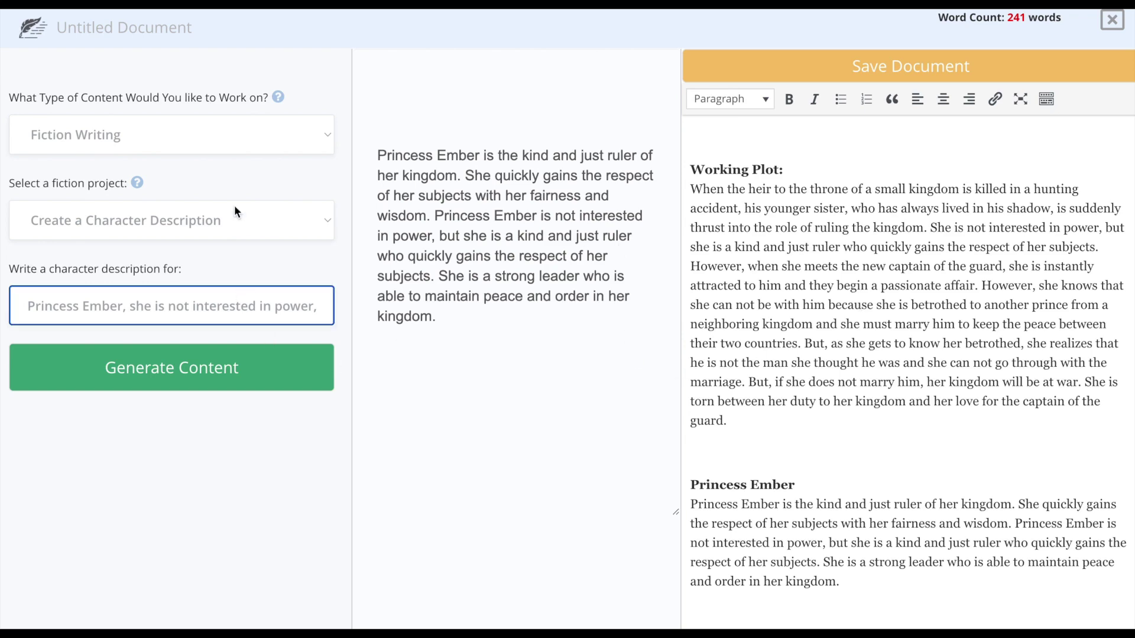
click(241, 225)
click(241, 326)
scroll(324, 165, down, 1)
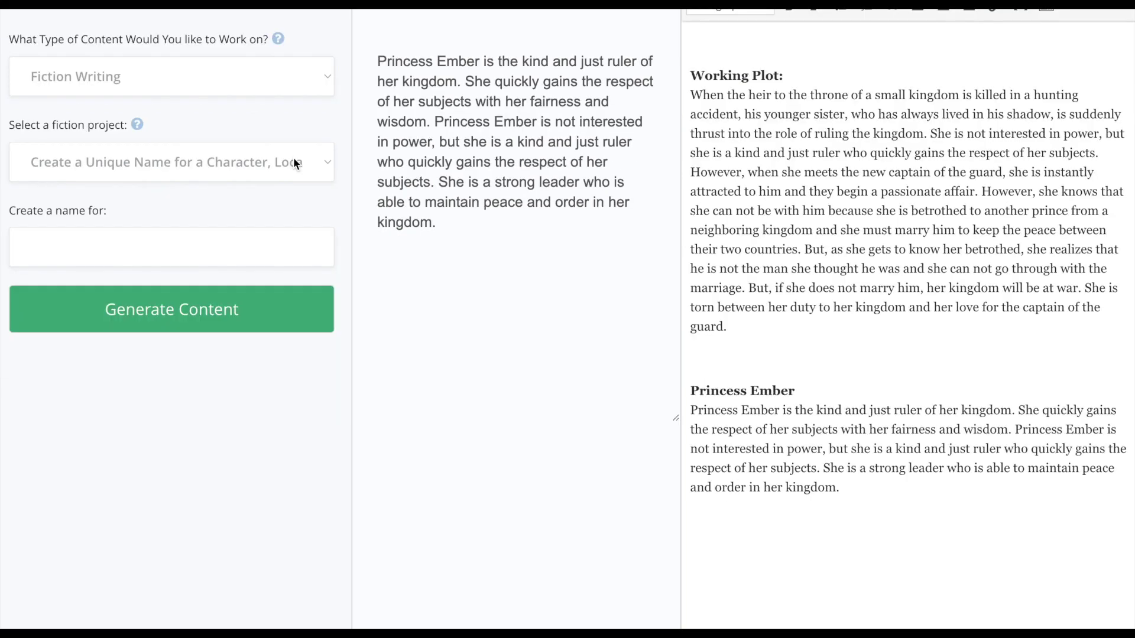
- Switch the fiction project to Create Something Else and enter the prompt "Create 5 fantasy kingdoms and descript the cultures"
click(299, 174)
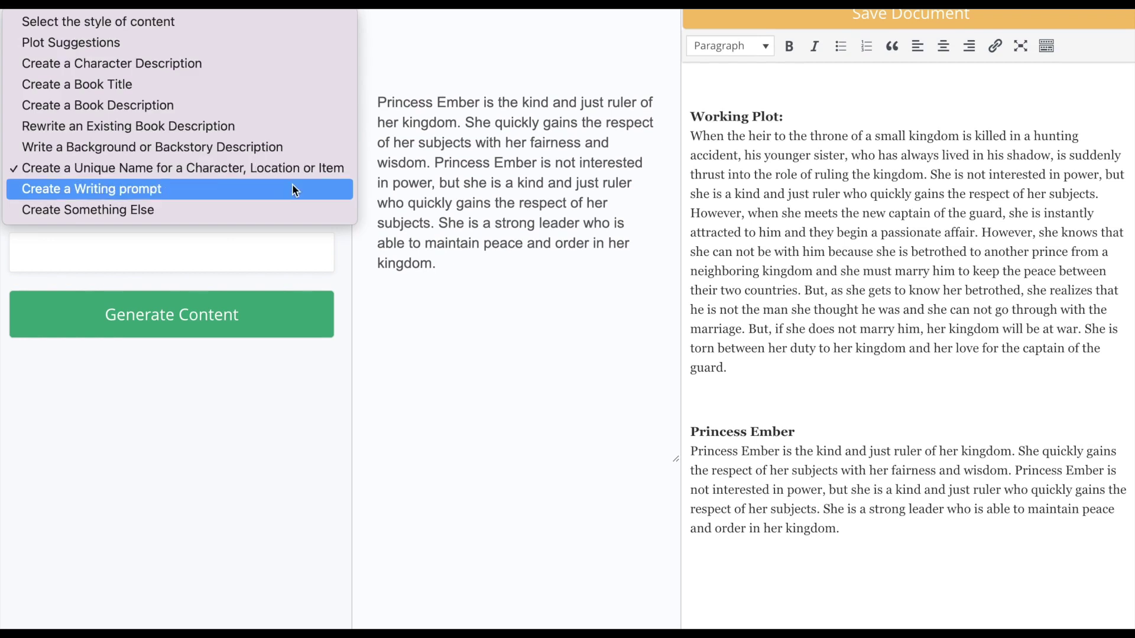
click(288, 210)
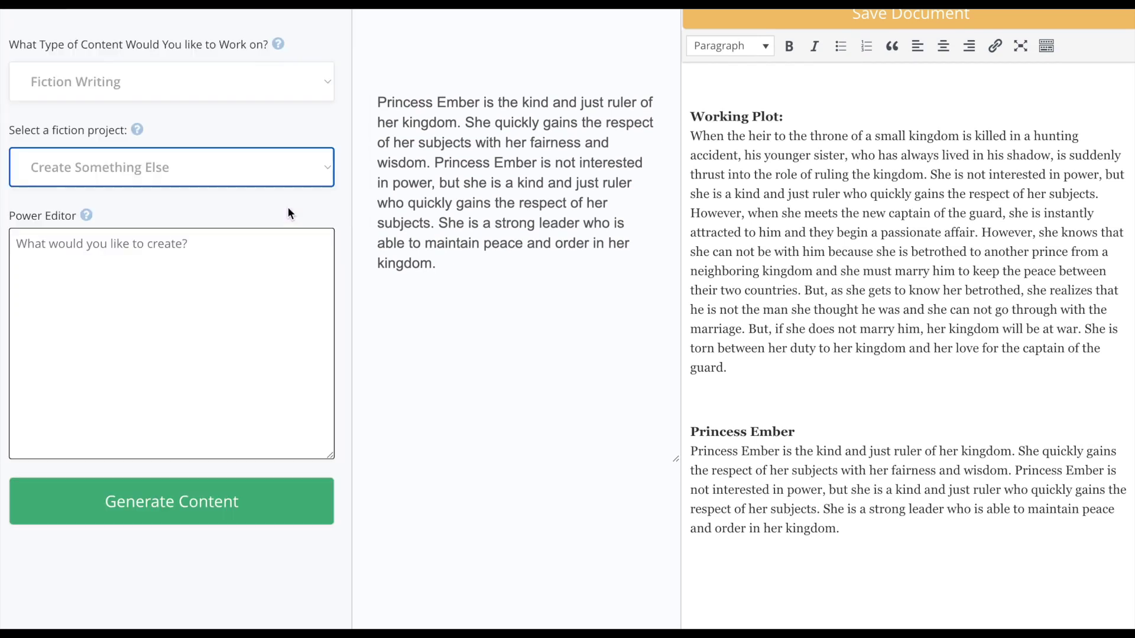
click(217, 269)
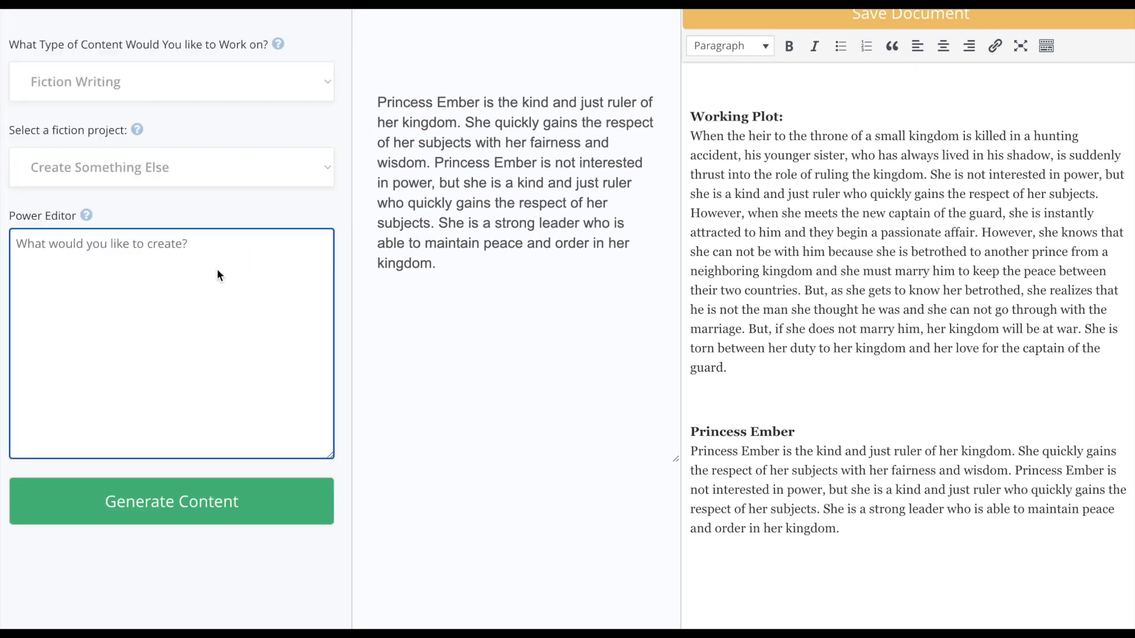
text(W)
key(BackSpace)
text(Create 5)
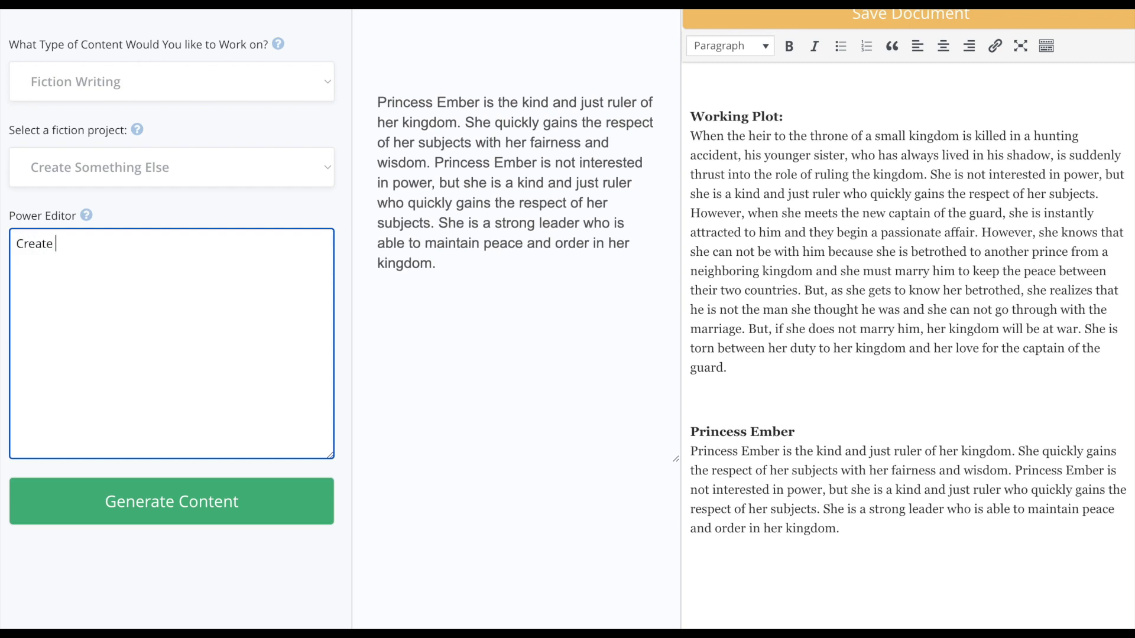
text( kingdoms and de)
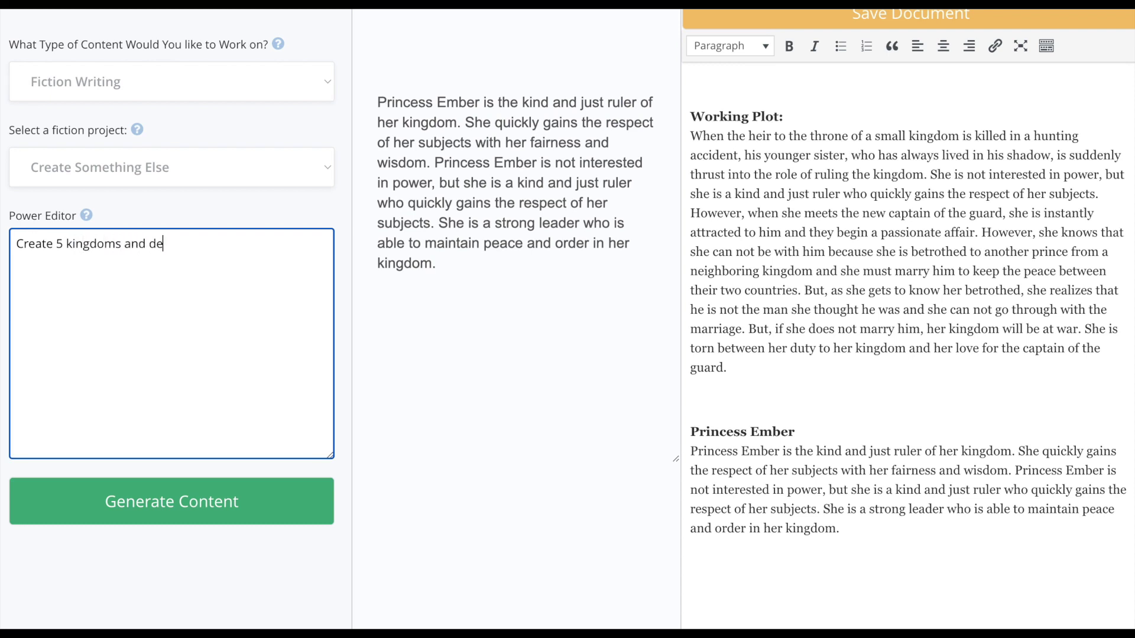
text(script the cultures)
click(63, 243)
text(fantasy)
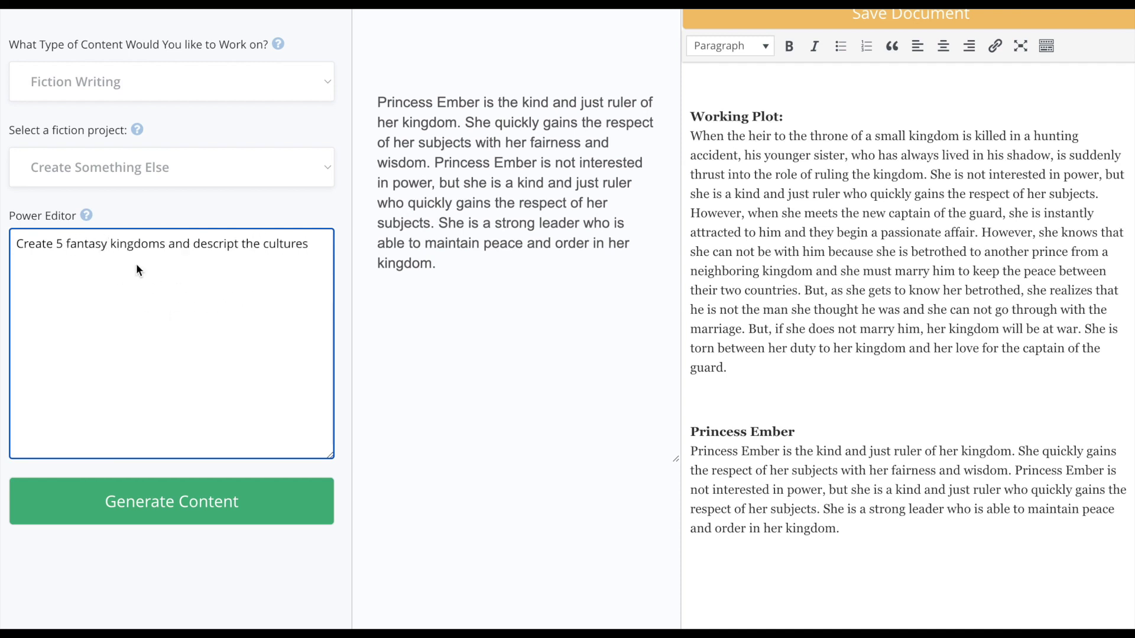
- Revise the prompt to "Create 5 kingdoms and describe their cultures and the relationships between them" and generate the content
click(237, 237)
key(BackSpace)
key(BackSpace)
text(be their cultures and the re)
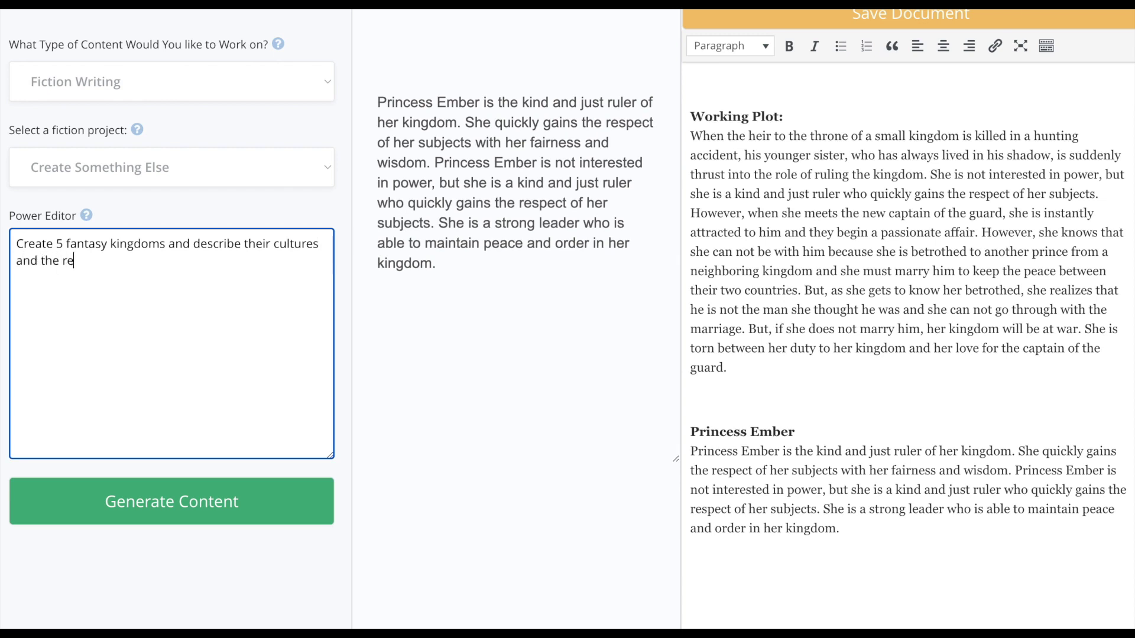
text(lationships between them)
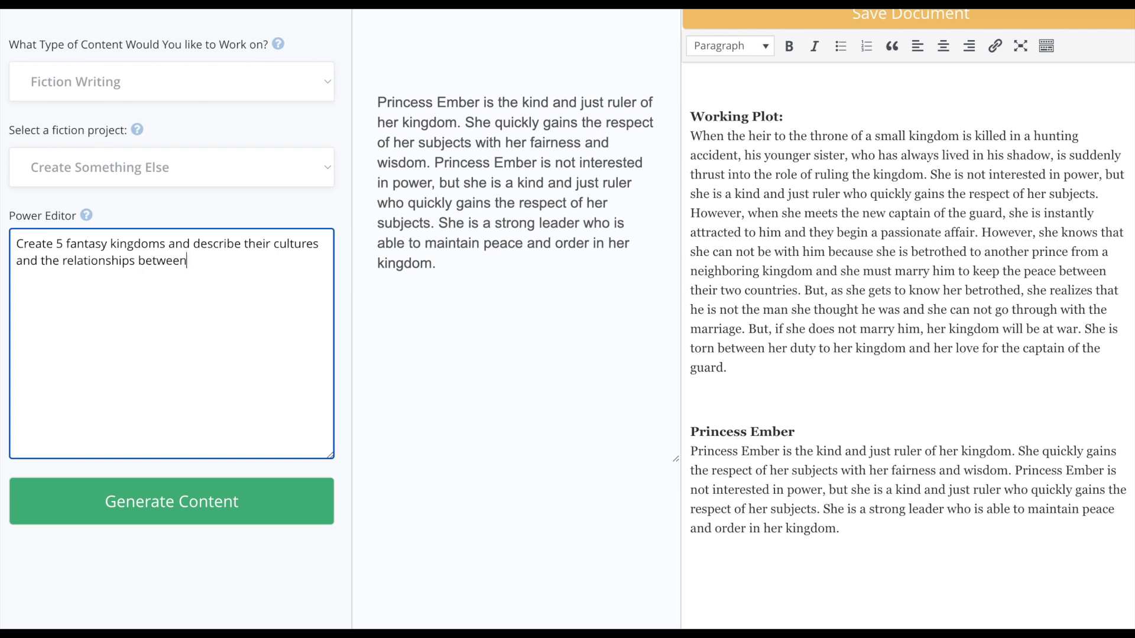
click(167, 500)
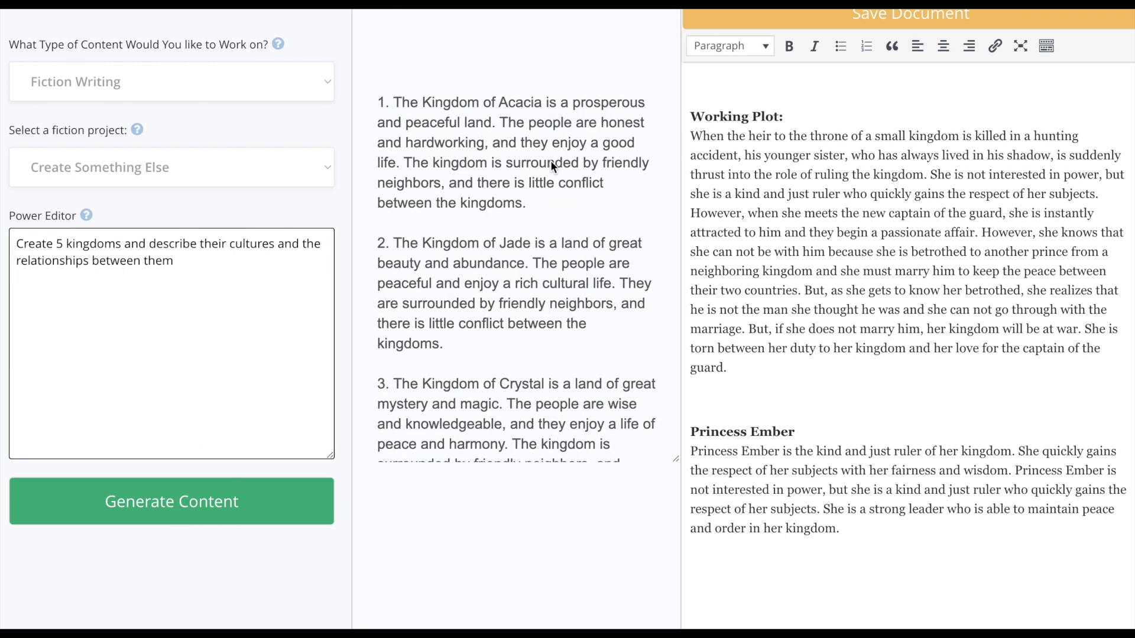
- Copy all of the generated kingdom descriptions into the document below the Princess Ember section
key(ctrl+a)
key(ctrl+c)
scroll(892, 414, down, 5)
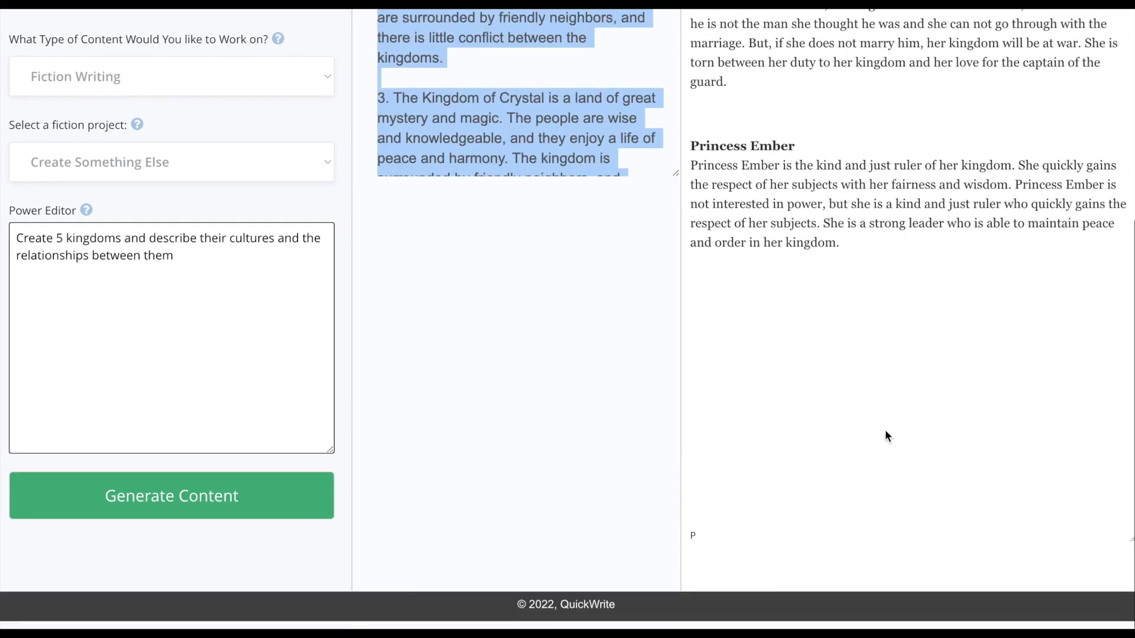
click(885, 431)
scroll(883, 402, up, 1)
key(ctrl+v)
scroll(973, 247, up, 4)
- Remove the list numbers from the kingdom paragraphs and add each kingdom's name above its paragraph as a bold heading
click(701, 341)
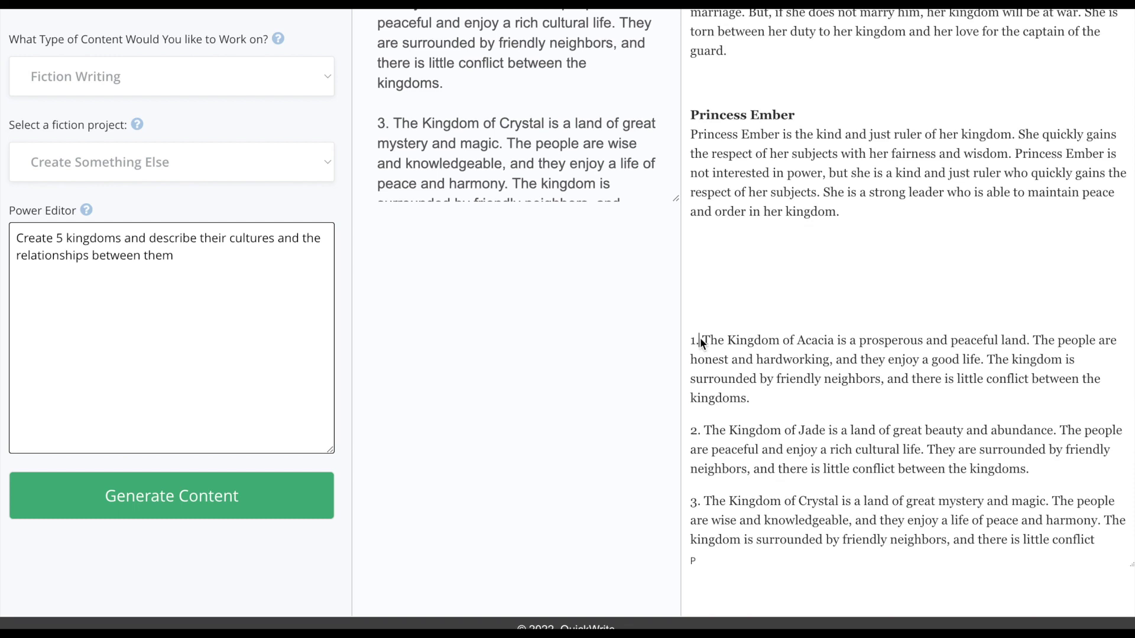
key(BackSpace)
key(BackSpace)
key(BackSpace)
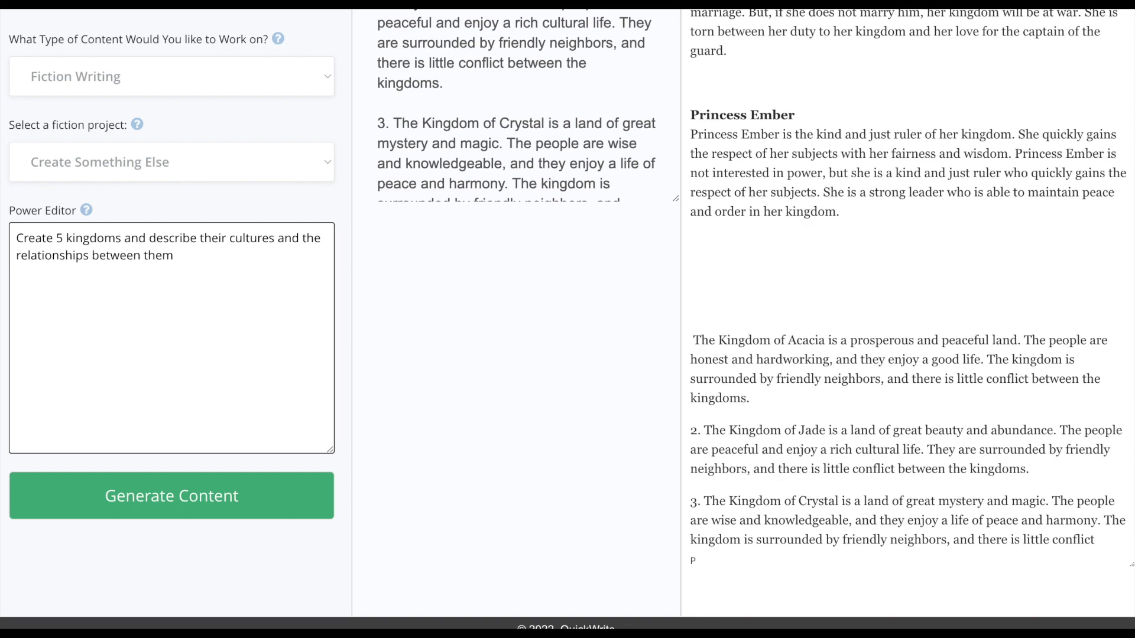
click(704, 430)
key(BackSpace)
key(BackSpace)
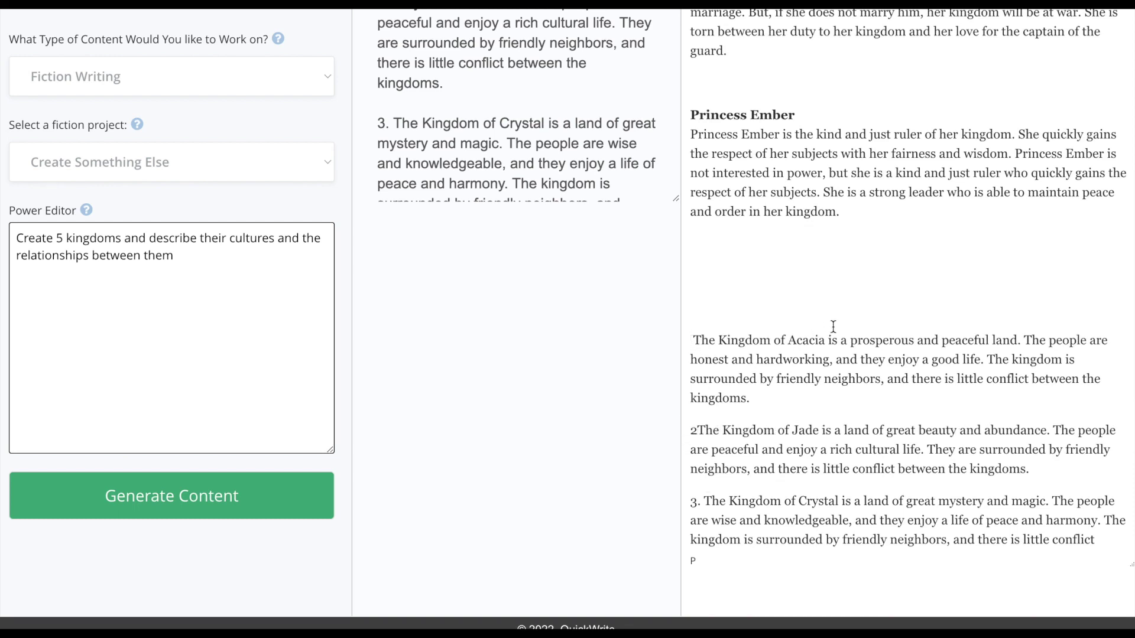
drag(827, 340, 718, 340)
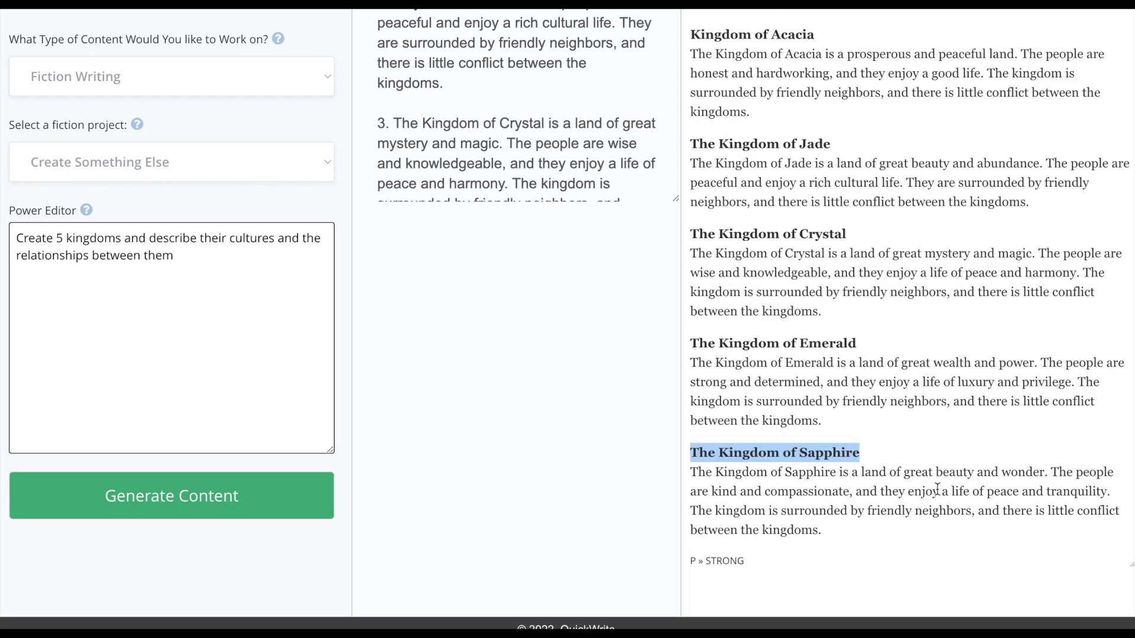
- In the first sentence of the working plot, replace "small kingdom" with "the Kingdom of Sapphire"
scroll(937, 489, up, 8)
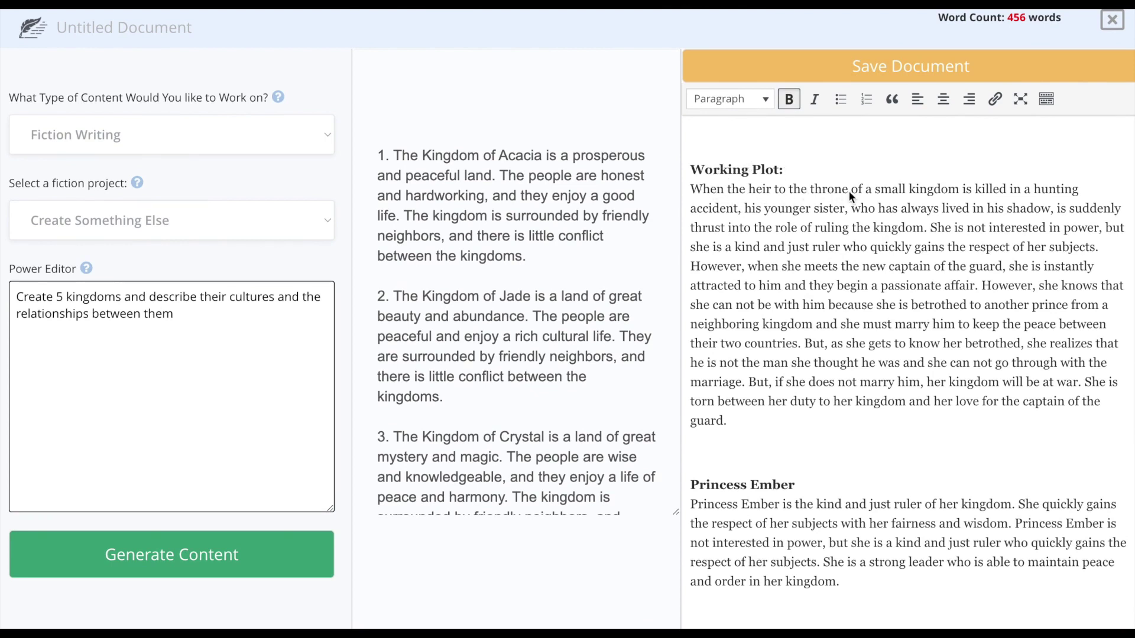
click(880, 189)
text(The Kingdom of Sapphire)
key(shift+Right)
text(t)
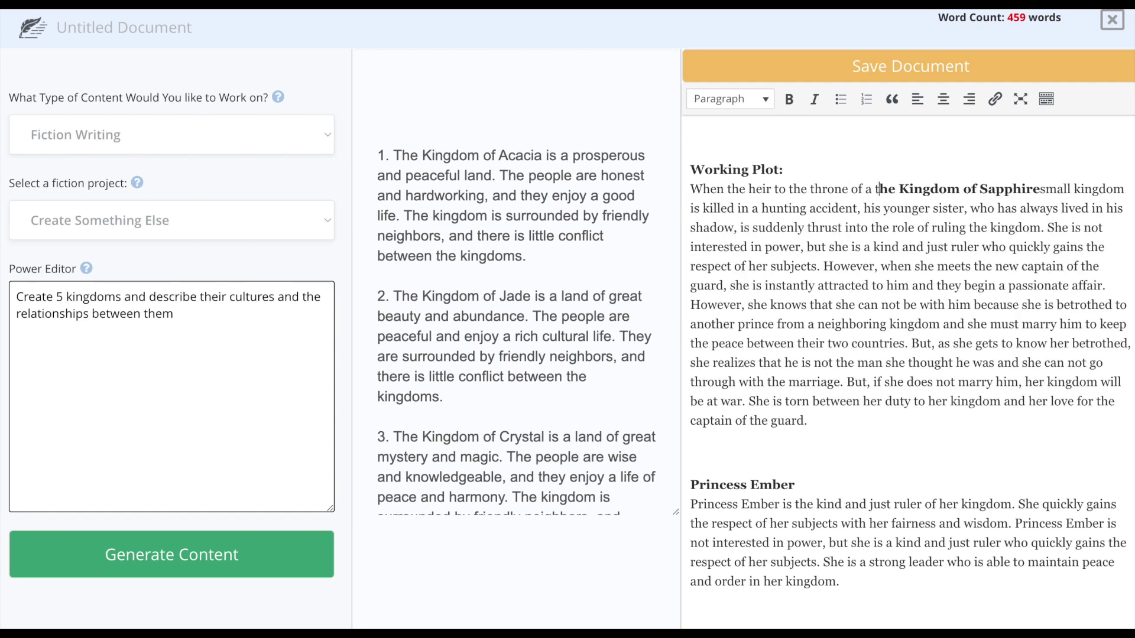
click(1039, 189)
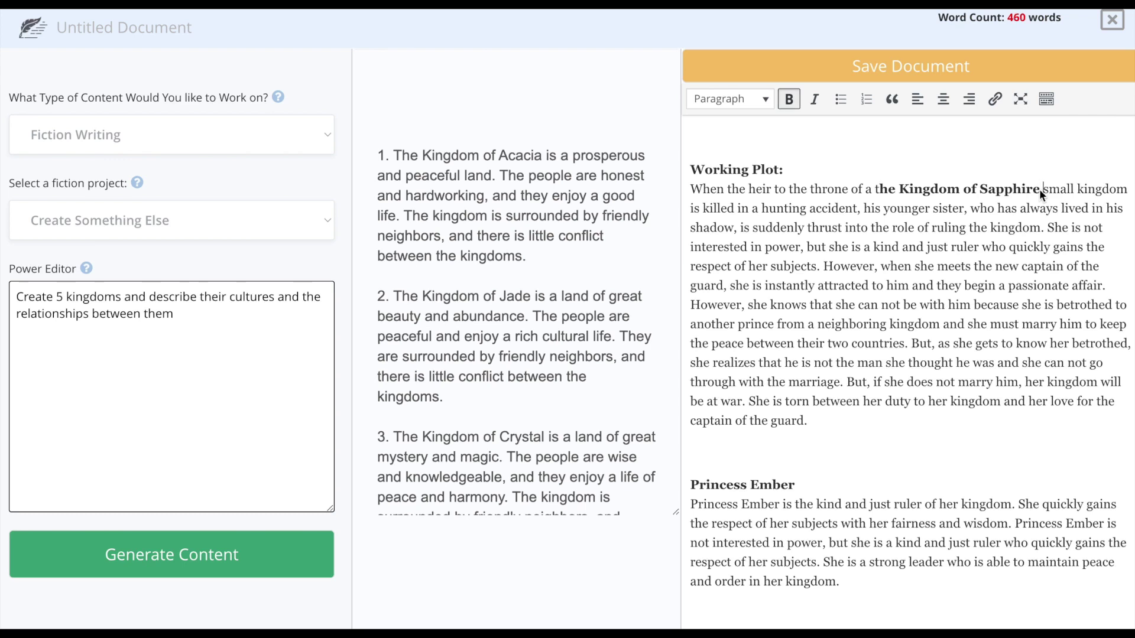
drag(1042, 190, 1123, 190)
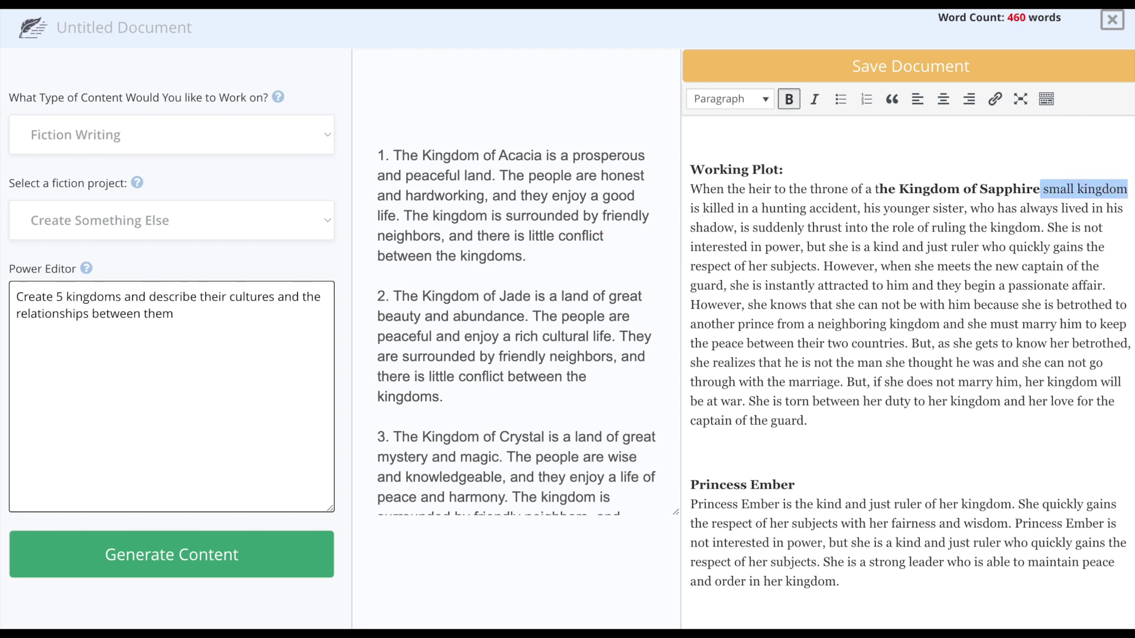
key(BackSpace)
- Remove the bold formatting from "the Kingdom of Sapphire" in the working plot
drag(875, 188, 1033, 189)
key(ctrl+b)
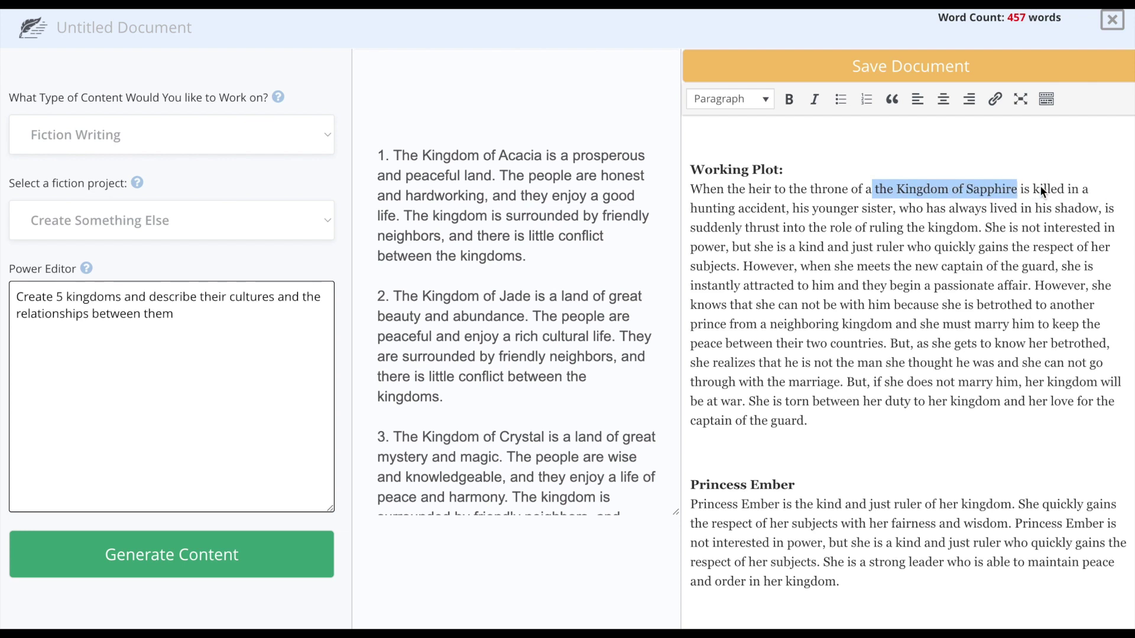
click(1012, 230)
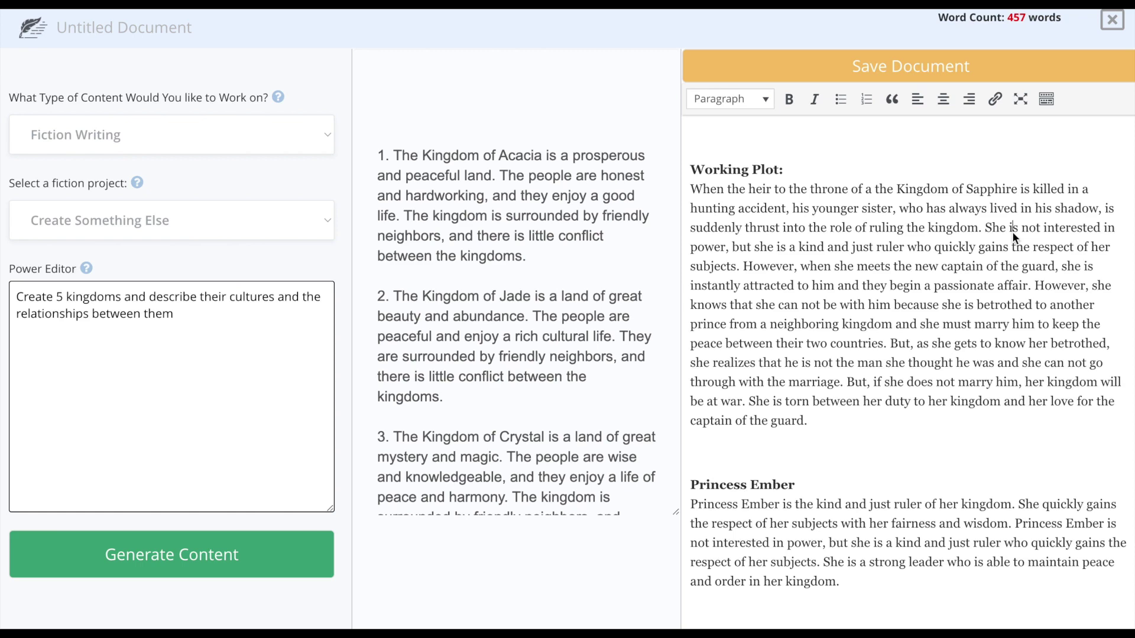
- Copy the start of the Kingdom of Jade description, up to "enjoy a rich cultural life"
scroll(943, 372, down, 2)
scroll(944, 373, up, 2)
scroll(811, 492, down, 1)
scroll(811, 493, down, 5)
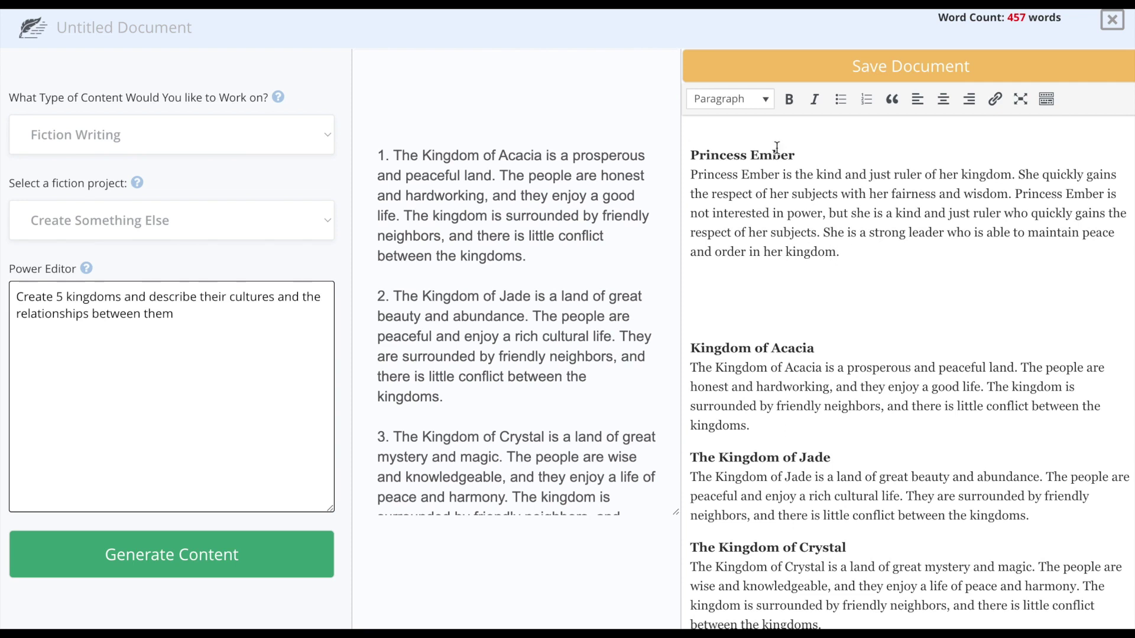
click(838, 350)
scroll(1067, 480, down, 1)
drag(899, 459, 684, 442)
key(ctrl+c)
scroll(226, 203, up, 1)
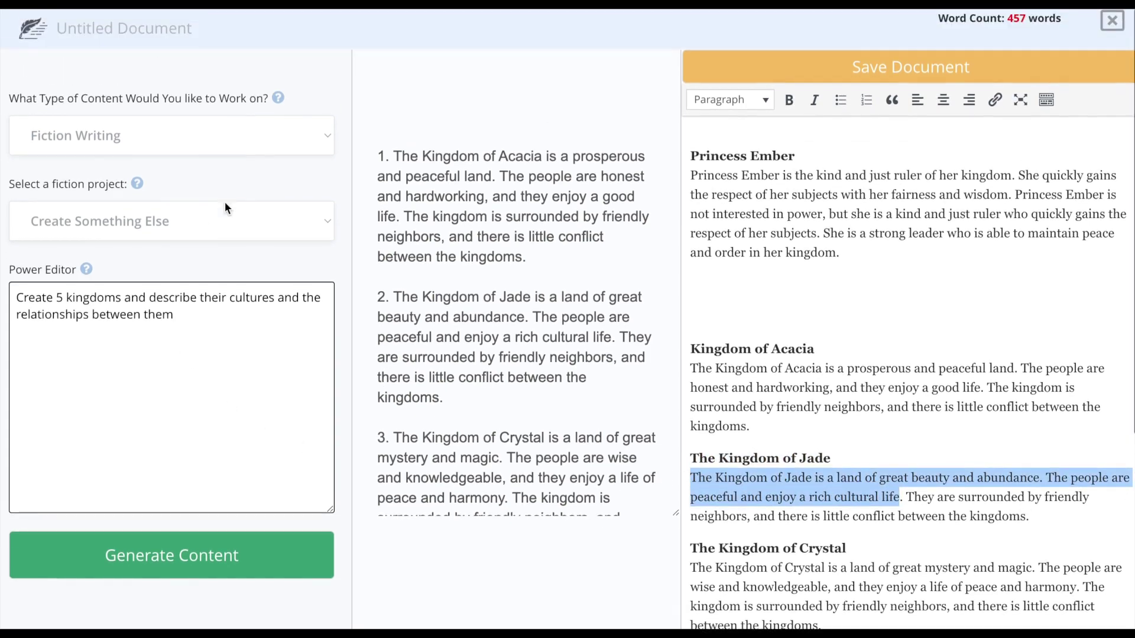
- Switch the fiction project to Write a Background or Backstory Description and paste the copied Kingdom of Jade text as its subject
click(221, 230)
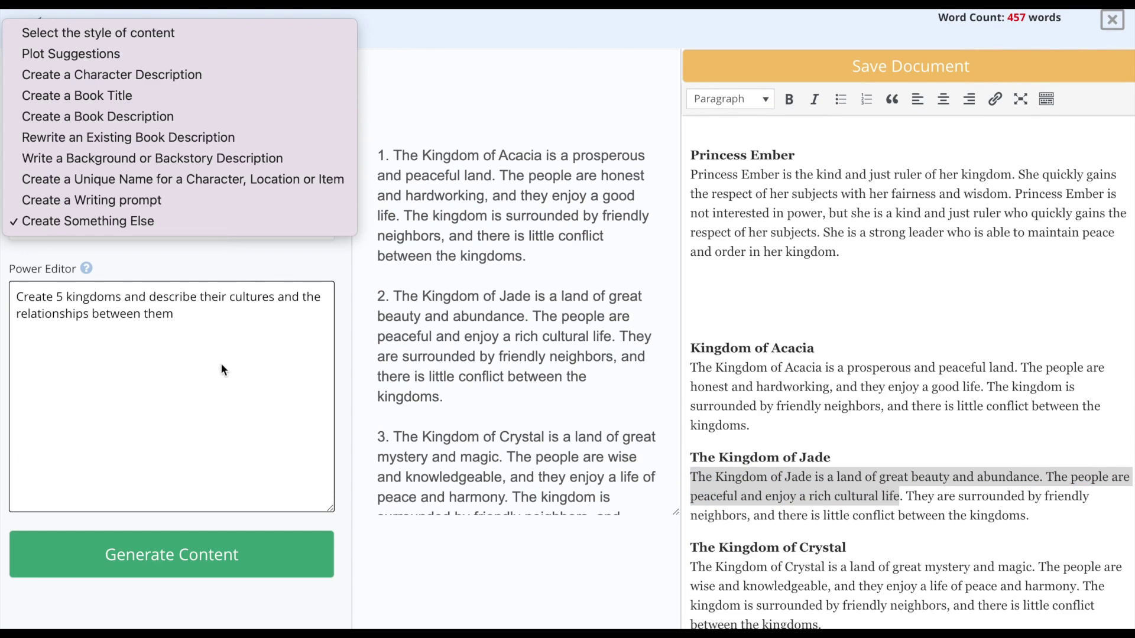
click(152, 156)
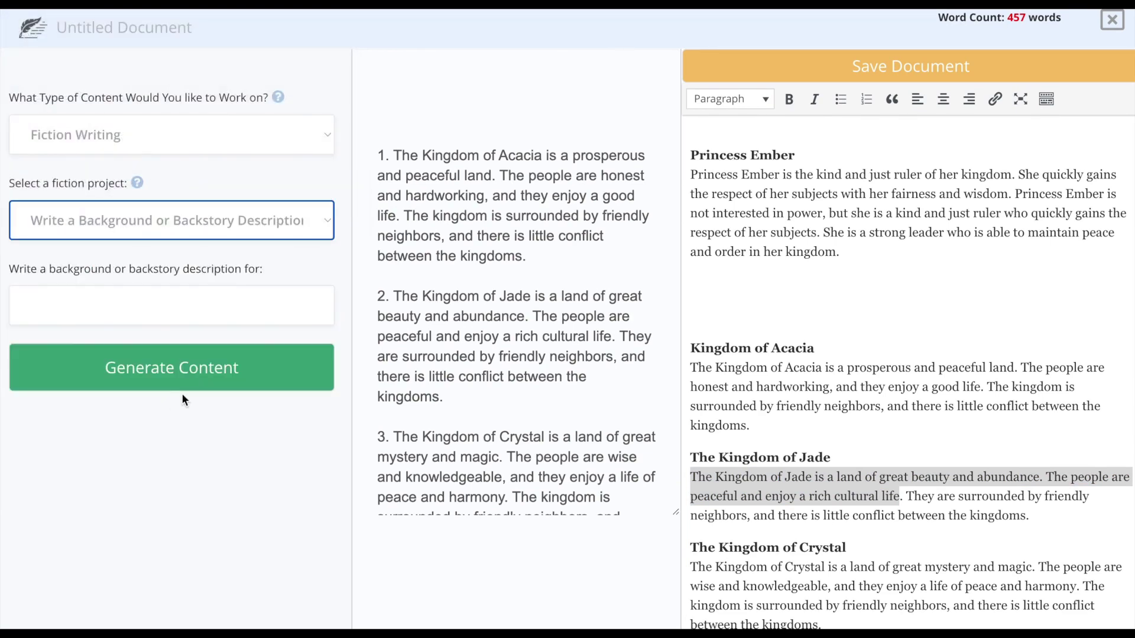
click(173, 306)
key(ctrl+v)
key(ctrl+a)
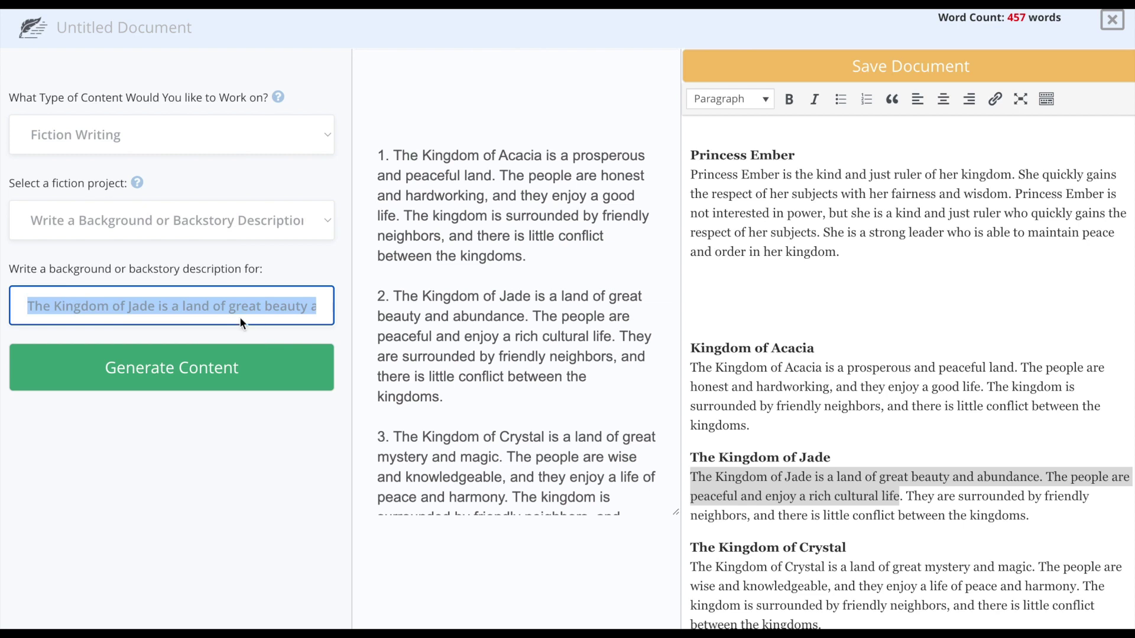
- Shorten the subject to begin "The Kingdom of Jade a land of great beauty" and generate the backstory
click(209, 314)
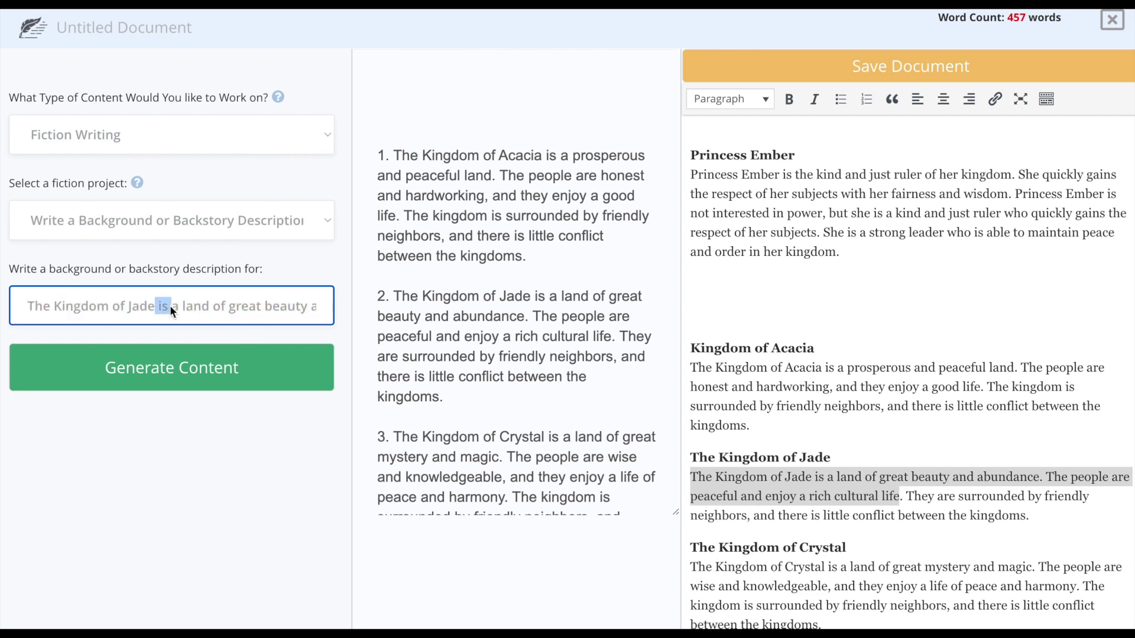
key(BackSpace)
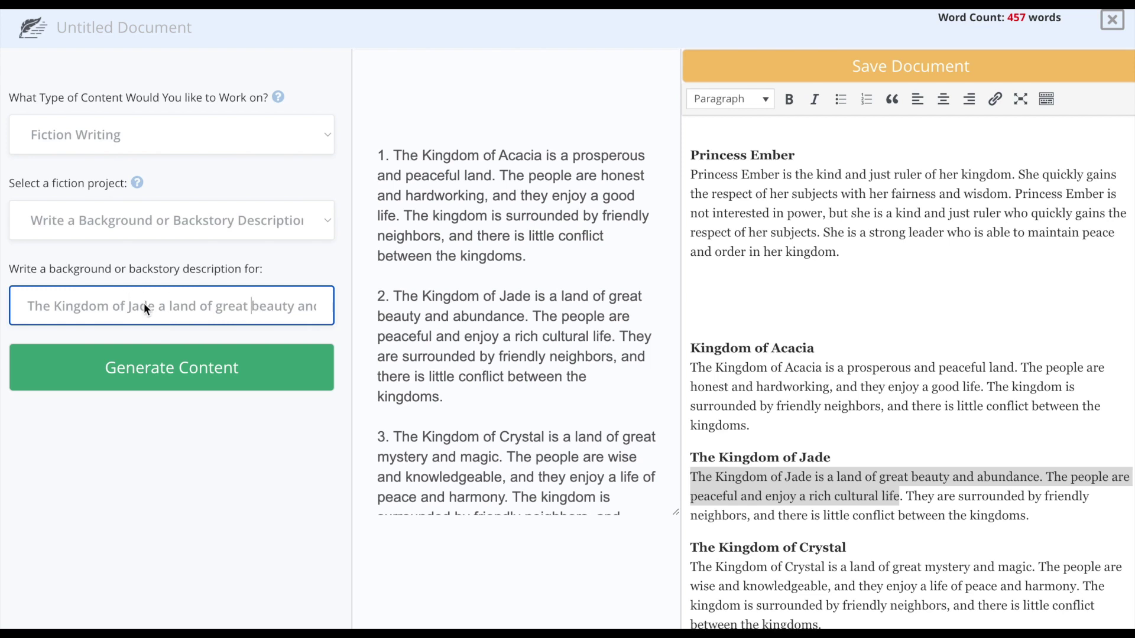
key(ctrl+a)
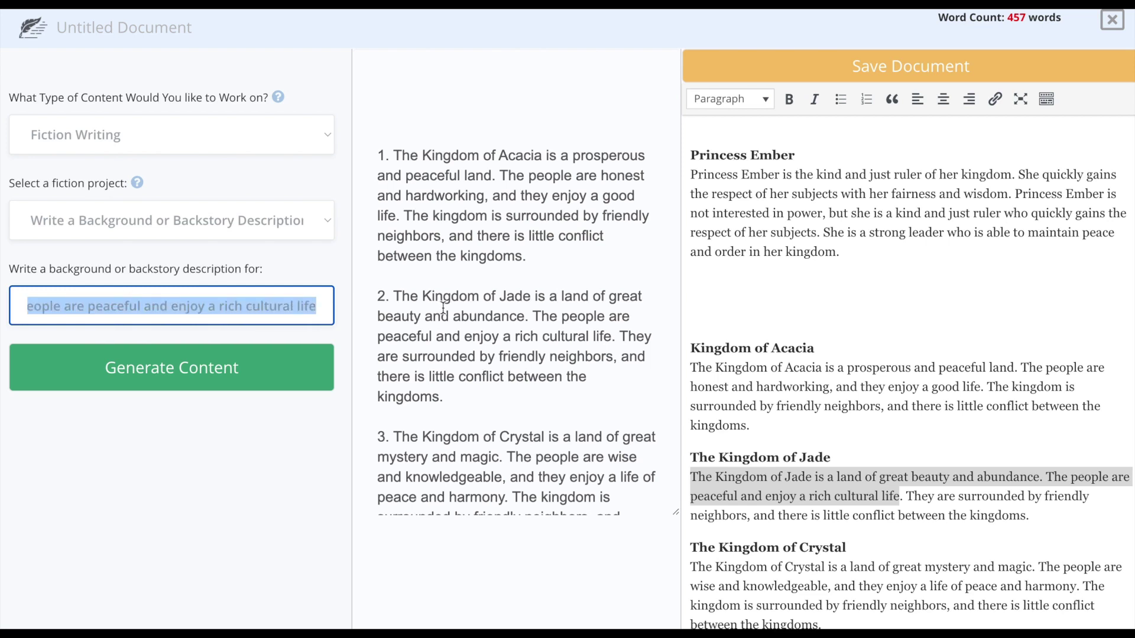
click(174, 371)
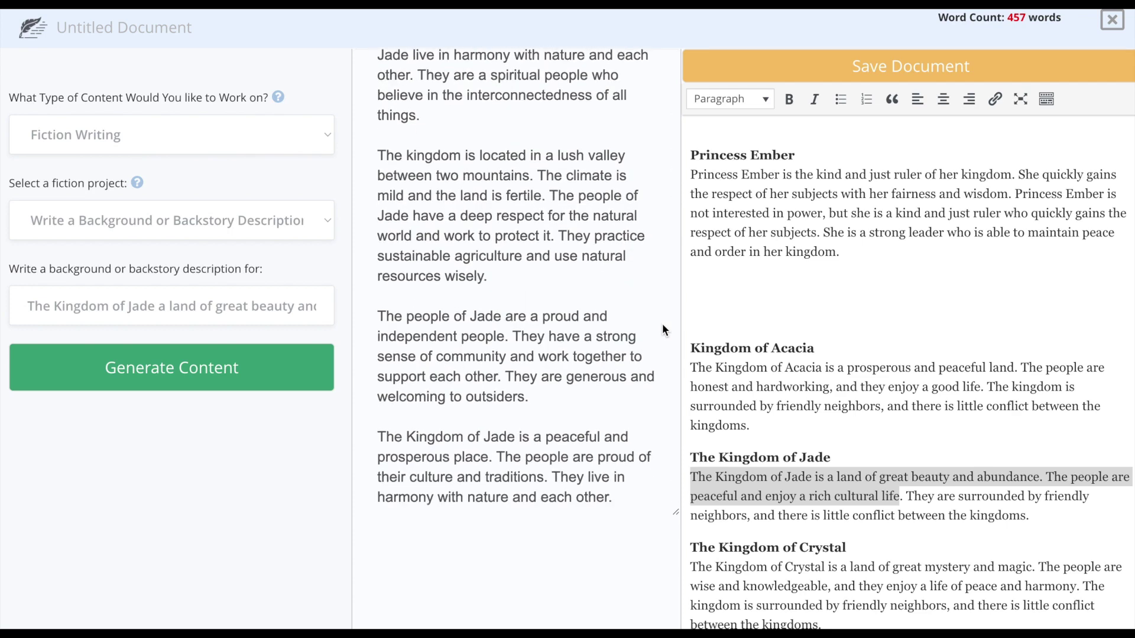
- Move the generated Jade backstory below the Kingdom of Jade paragraph, under the bold heading "Background and Culture of the Kingdom of Jade:"
scroll(662, 324, up, 4)
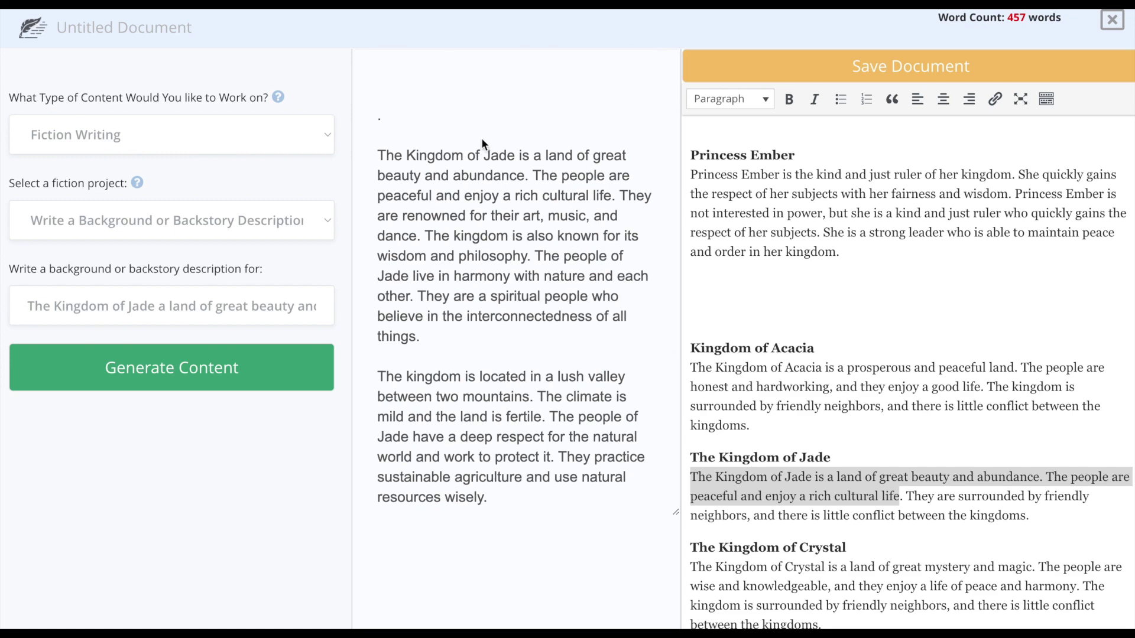
click(379, 155)
scroll(565, 381, down, 4)
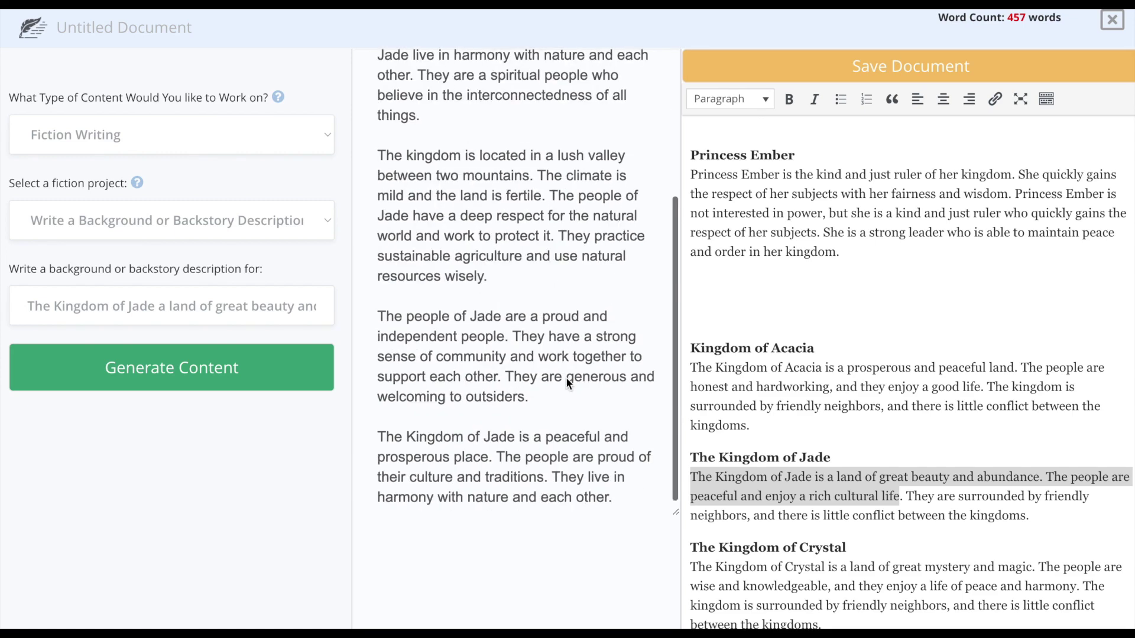
shift+click(617, 499)
key(ctrl+x)
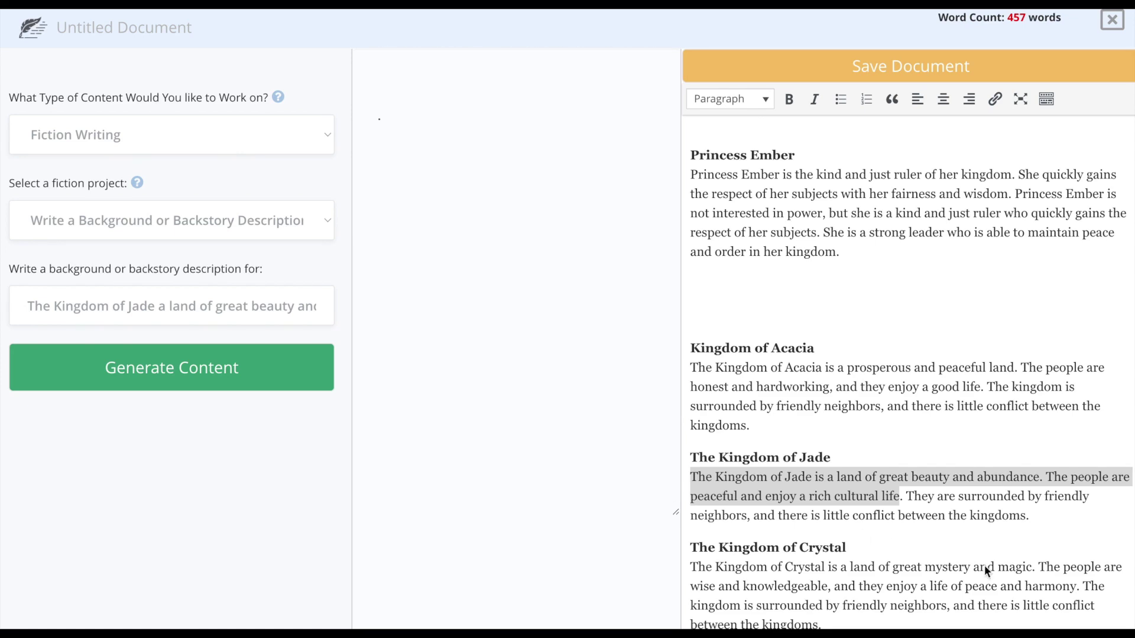
click(1055, 513)
key(Return)
key(Return)
key(Return)
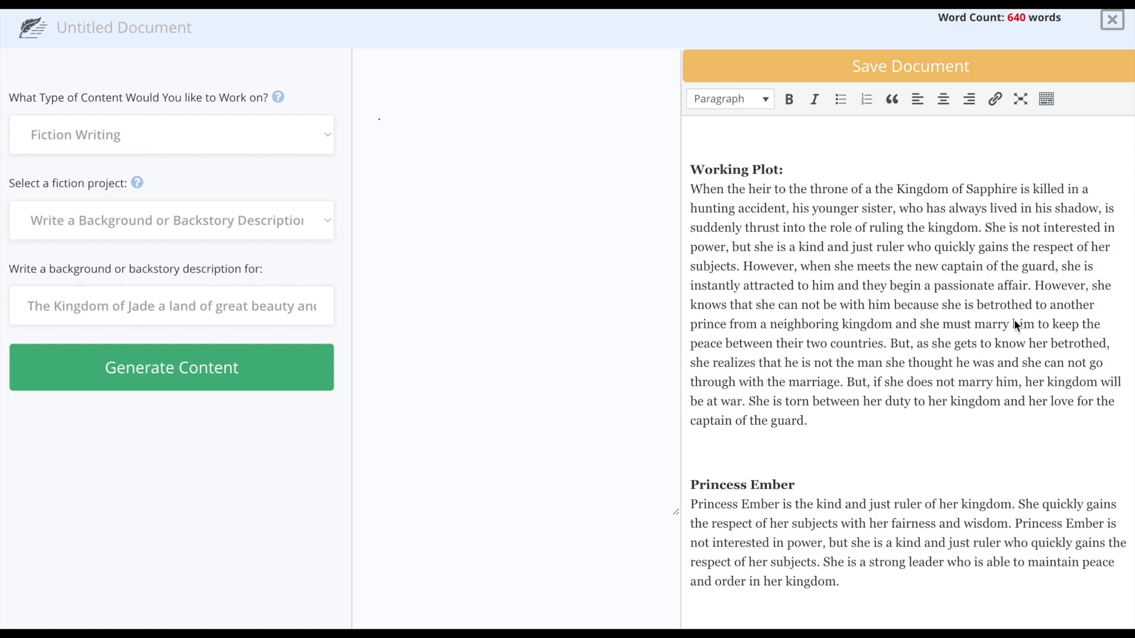
- Review the assembled document, from the working plot and Princess Ember through the kingdom sections
scroll(869, 392, down, 10)
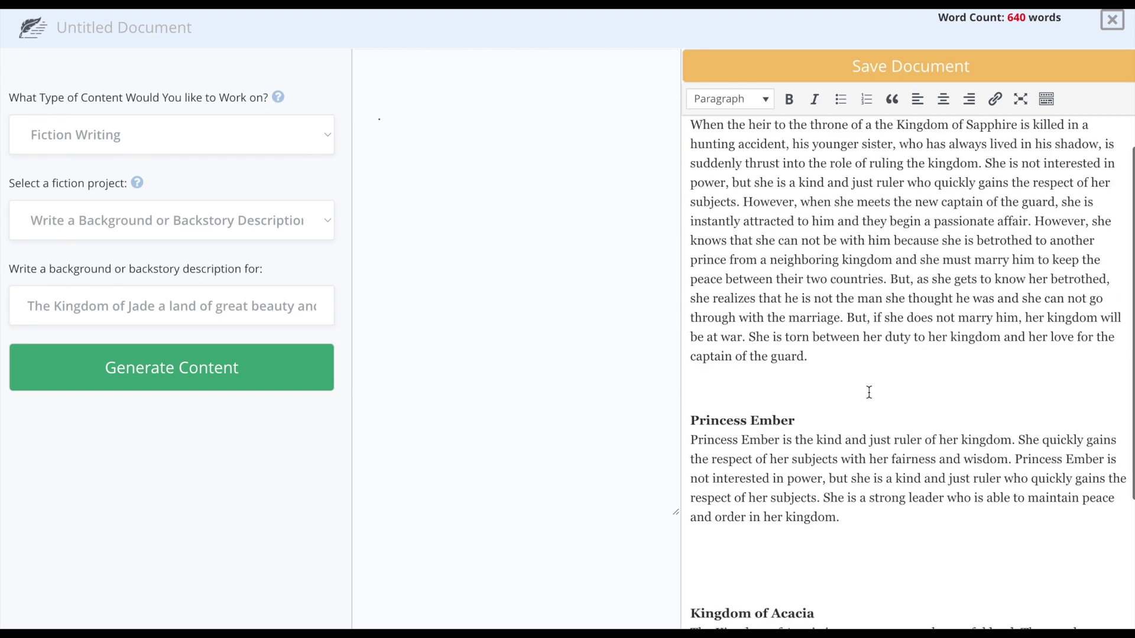
scroll(868, 392, down, 1)
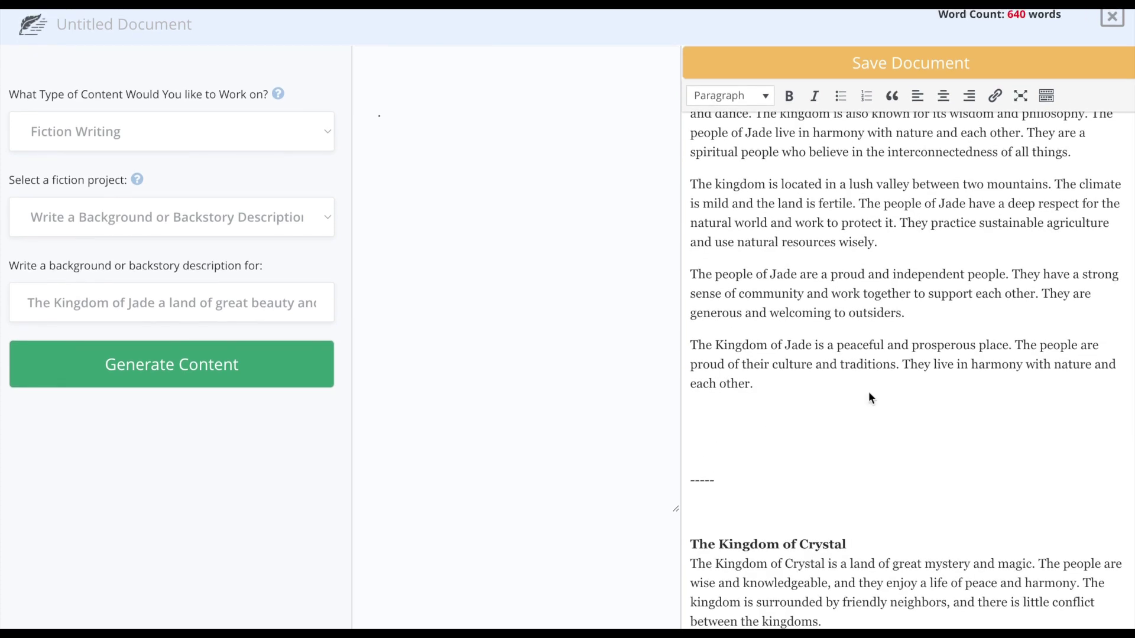
scroll(867, 391, up, 8)
scroll(868, 391, down, 8)
scroll(837, 444, down, 5)
scroll(837, 445, up, 8)
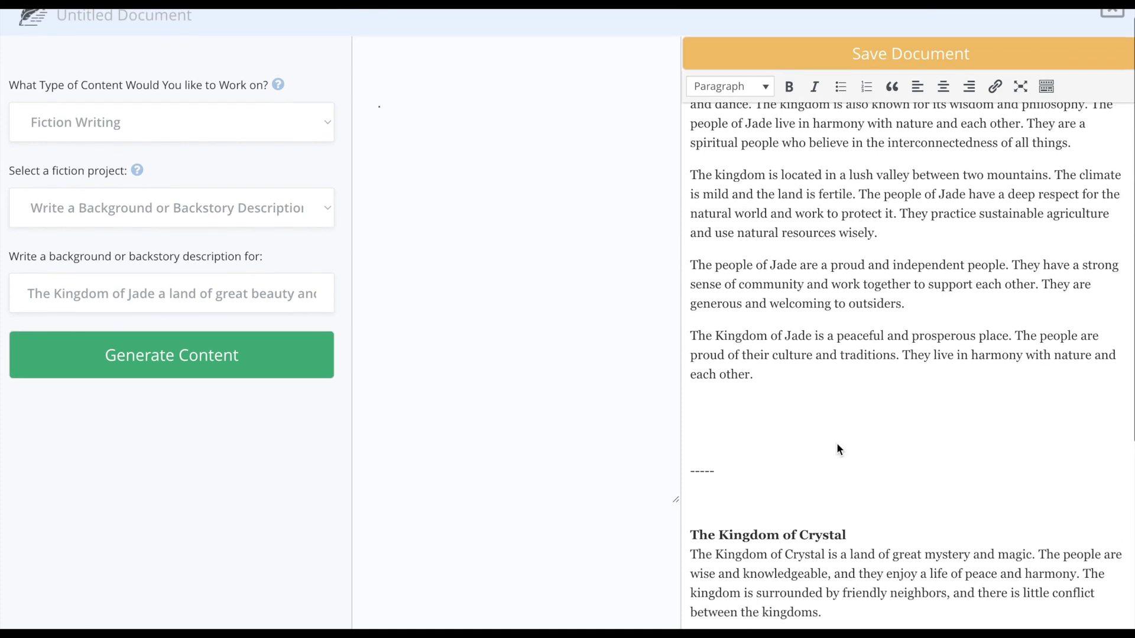
scroll(837, 444, up, 1)
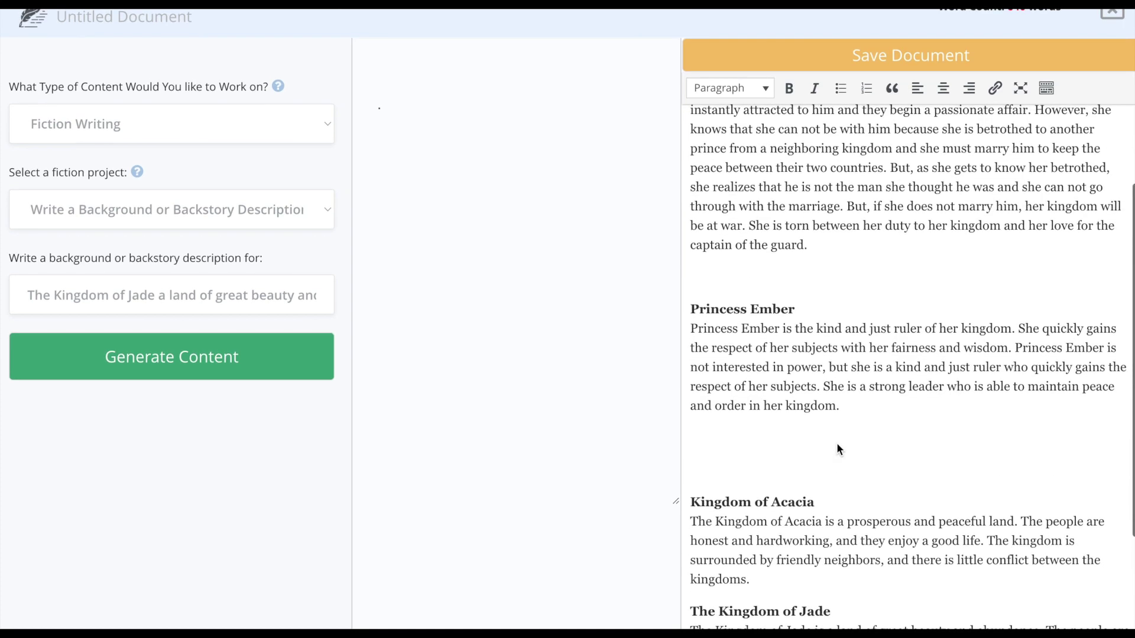
scroll(837, 444, up, 3)
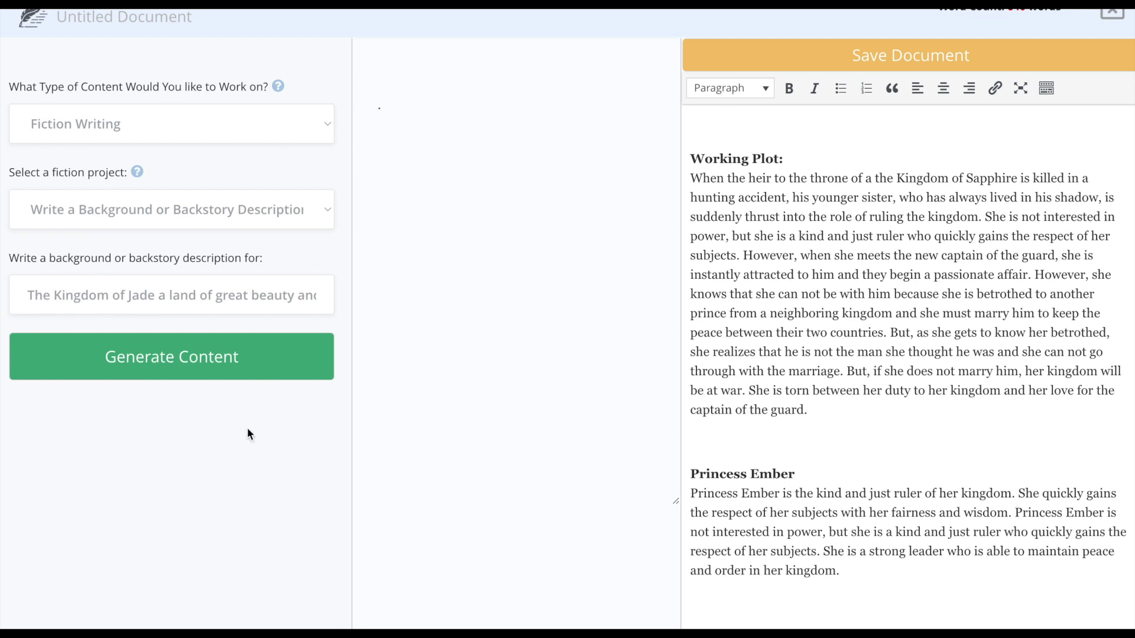
scroll(248, 433, up, 1)
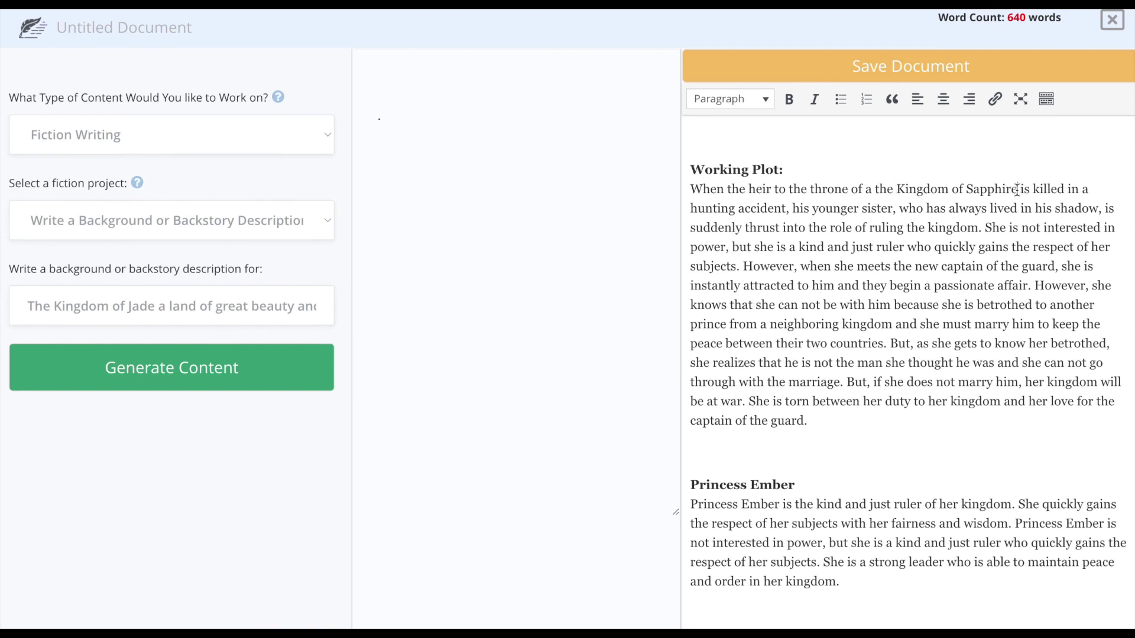
- Title the document "The Kingdom of Sapphire", reusing the kingdom's name from the working plot and capitalizing the first letter
drag(1017, 189, 871, 189)
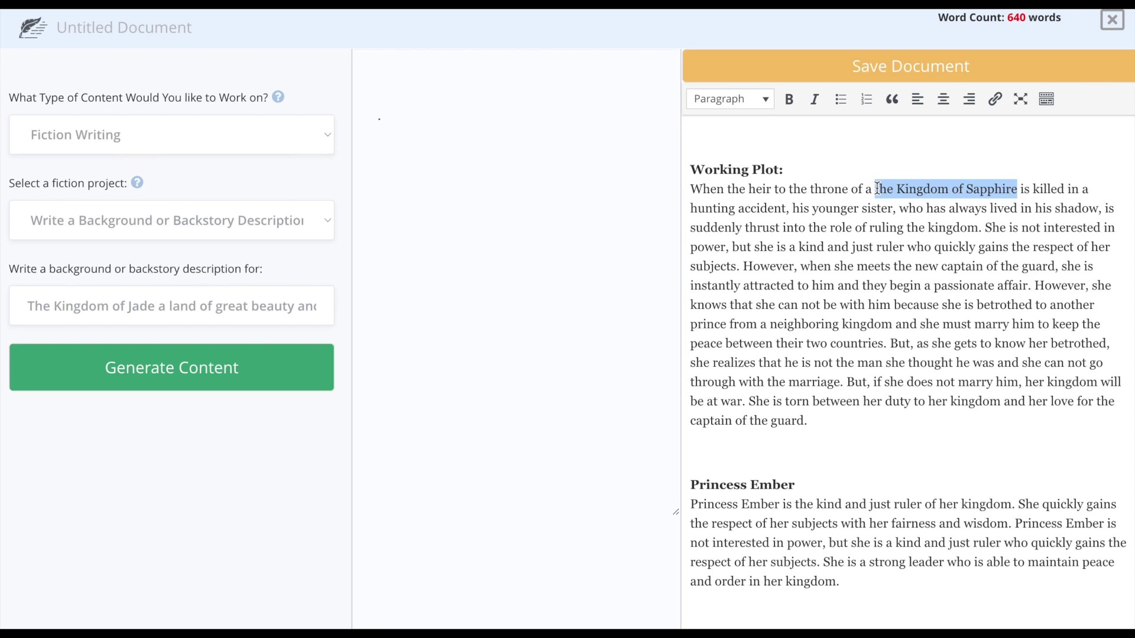
click(203, 29)
key(ctrl+v)
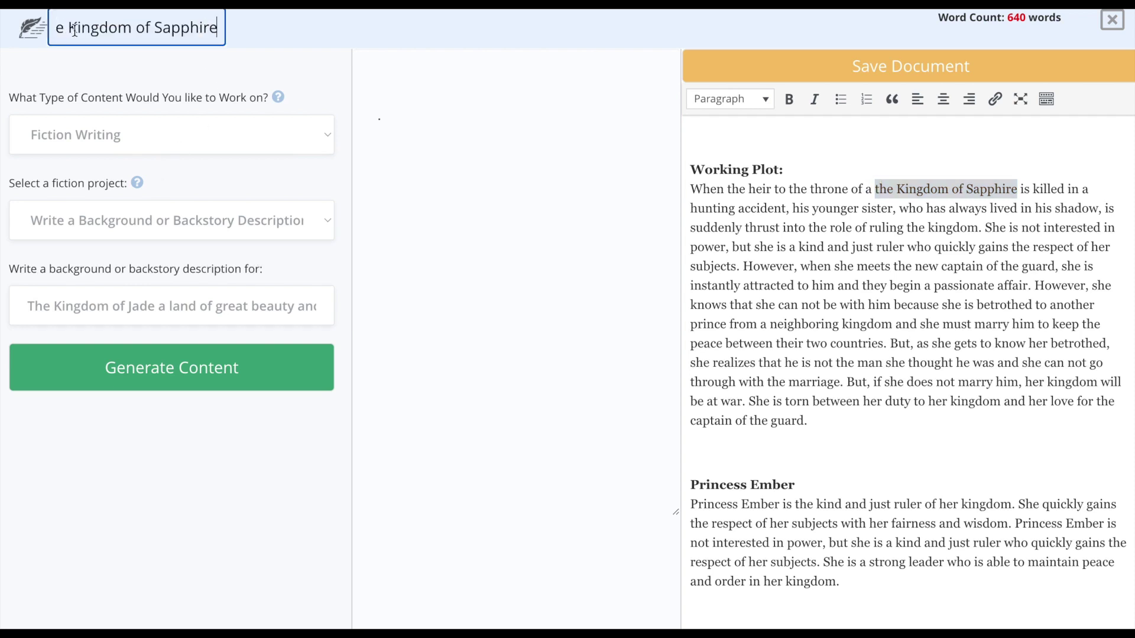
drag(72, 28, 56, 28)
key(Left)
key(Delete)
text(T)
- Save the document under its new title, "The Kingdom of Sapphire"
scroll(886, 370, down, 7)
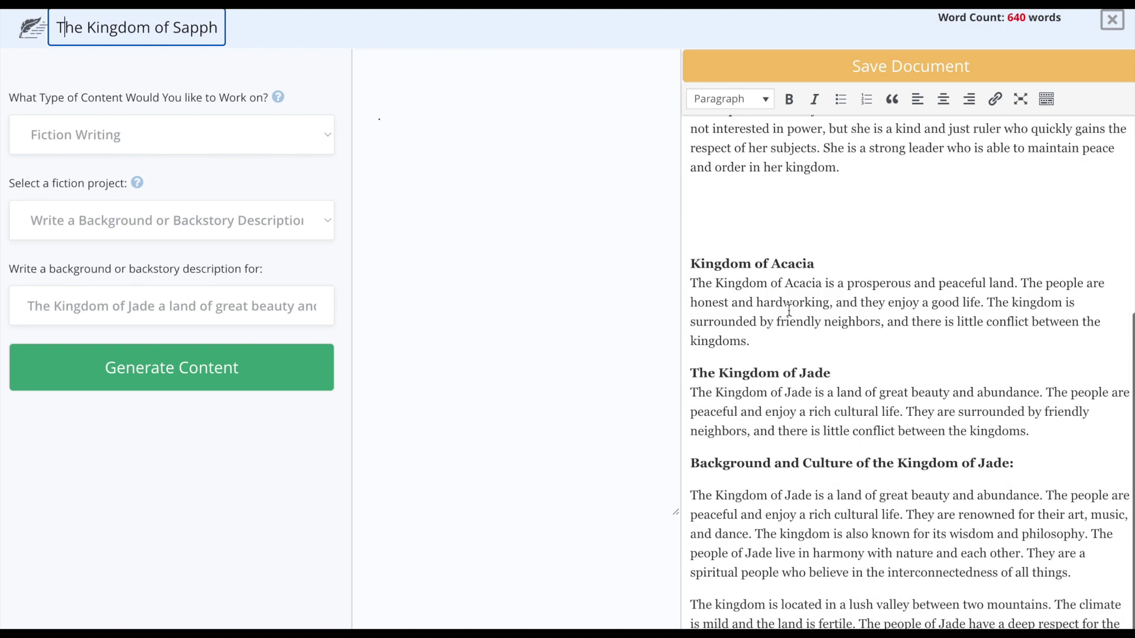
scroll(811, 529, down, 6)
scroll(810, 530, up, 12)
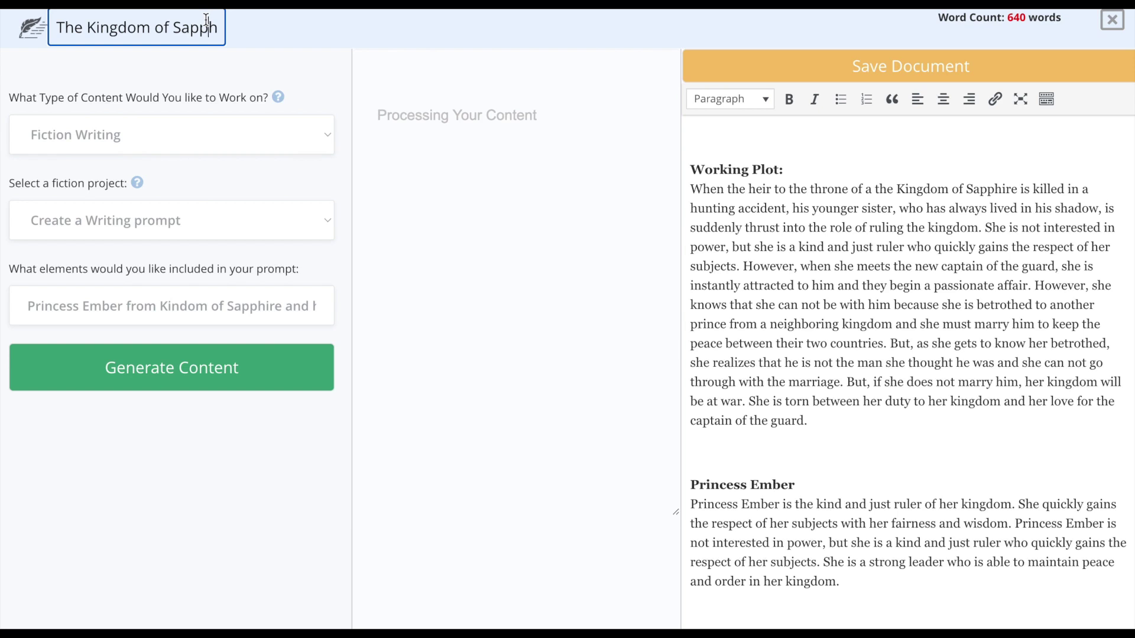
click(866, 72)
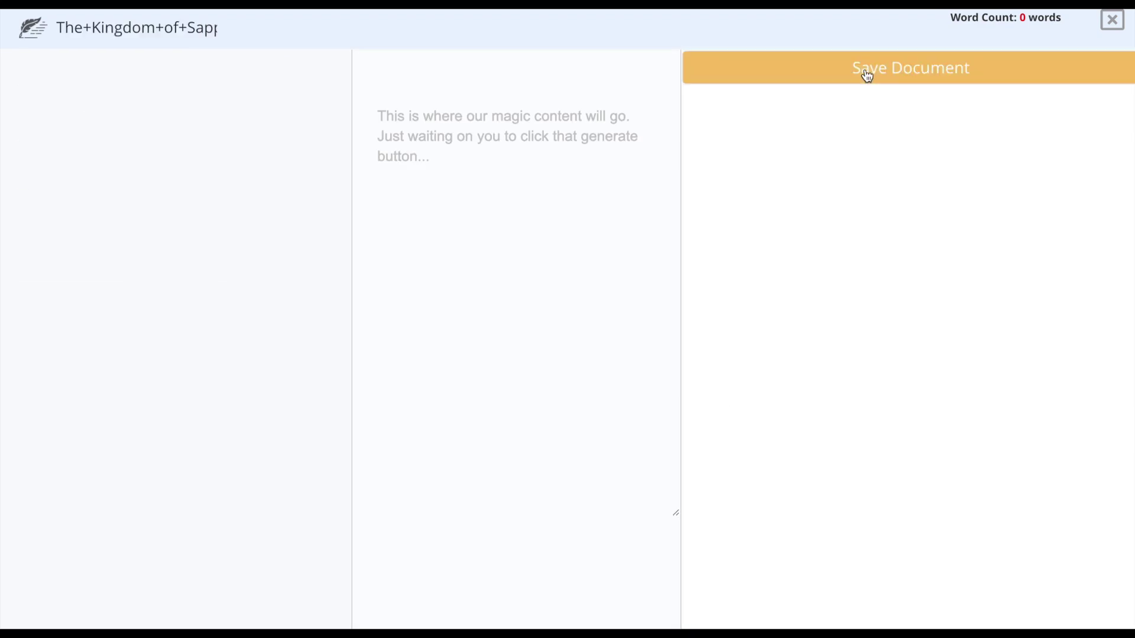
- Generate a fiction "Create Something Else" continuation for "Finish the paragraph: Princess Ember woke up late for her meeting with the council of Sapphire. She"
click(203, 119)
click(204, 119)
click(200, 195)
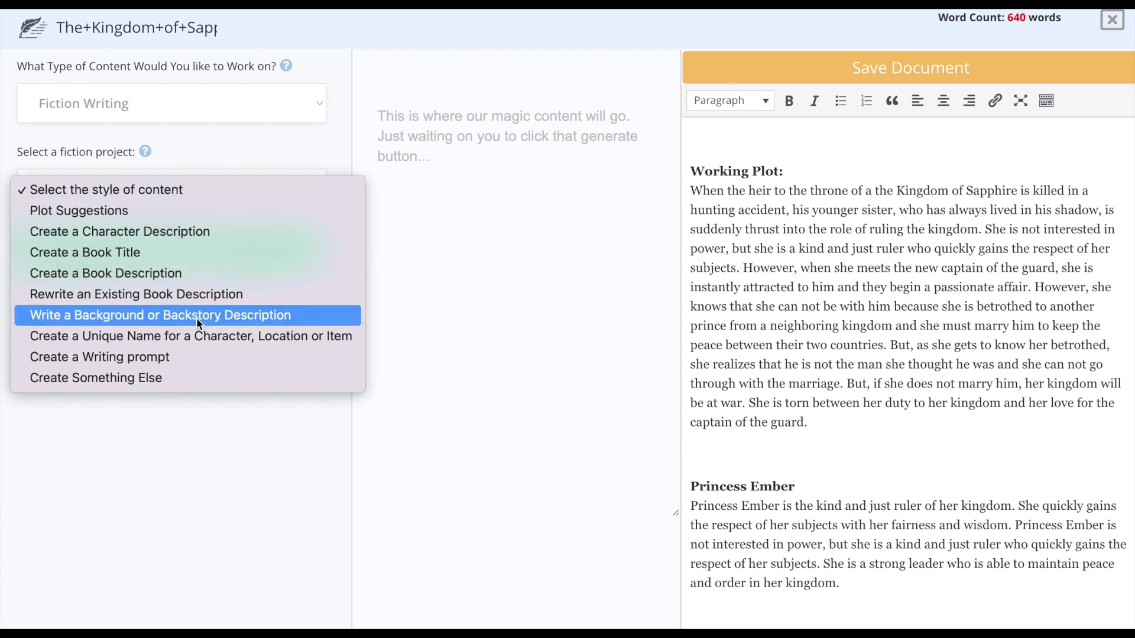
click(214, 373)
click(254, 320)
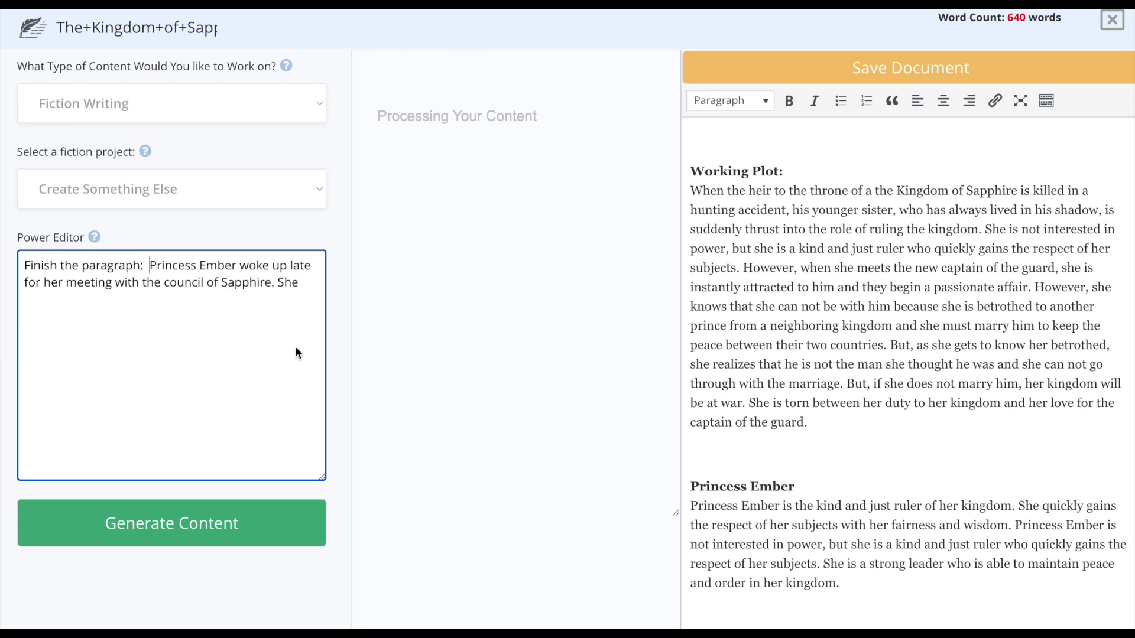
click(177, 518)
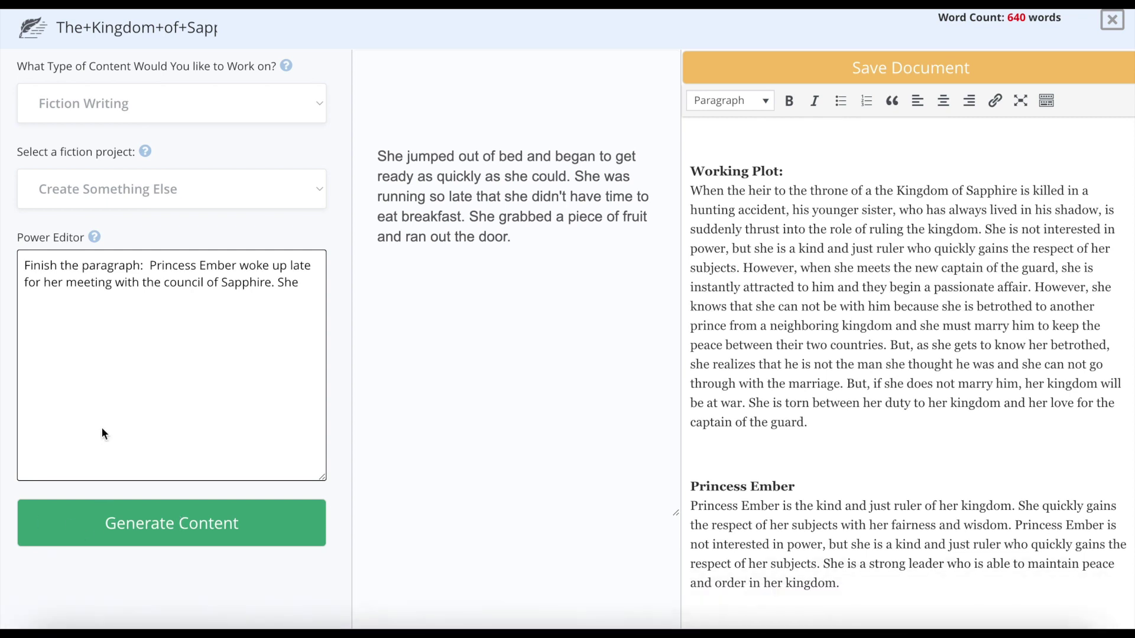
- Insert the opening sentence about Princess Ember waking up late and its generated continuation as one paragraph below the working plot
drag(303, 282, 152, 261)
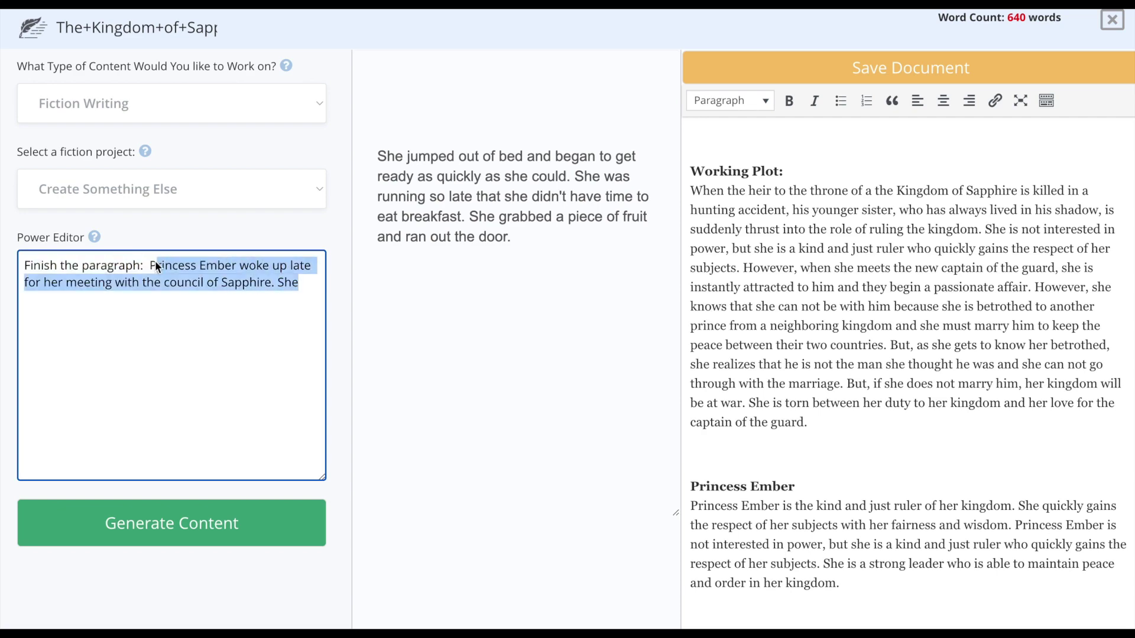
drag(512, 238, 378, 155)
click(743, 473)
key(BackSpace)
key(BackSpace)
key(BackSpace)
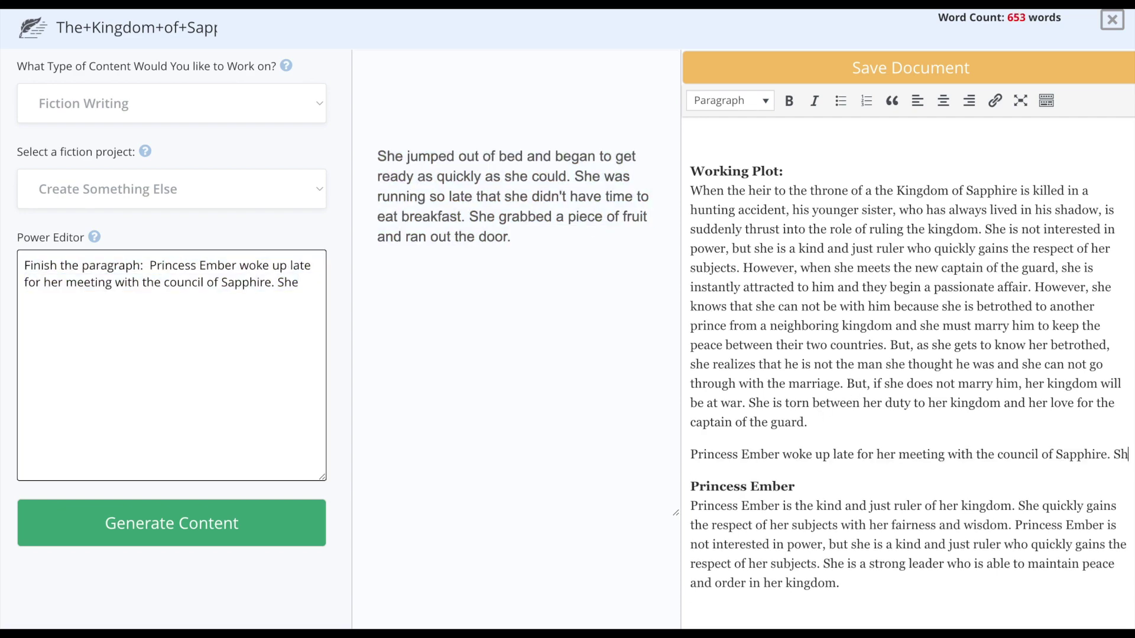
key(ctrl+v)
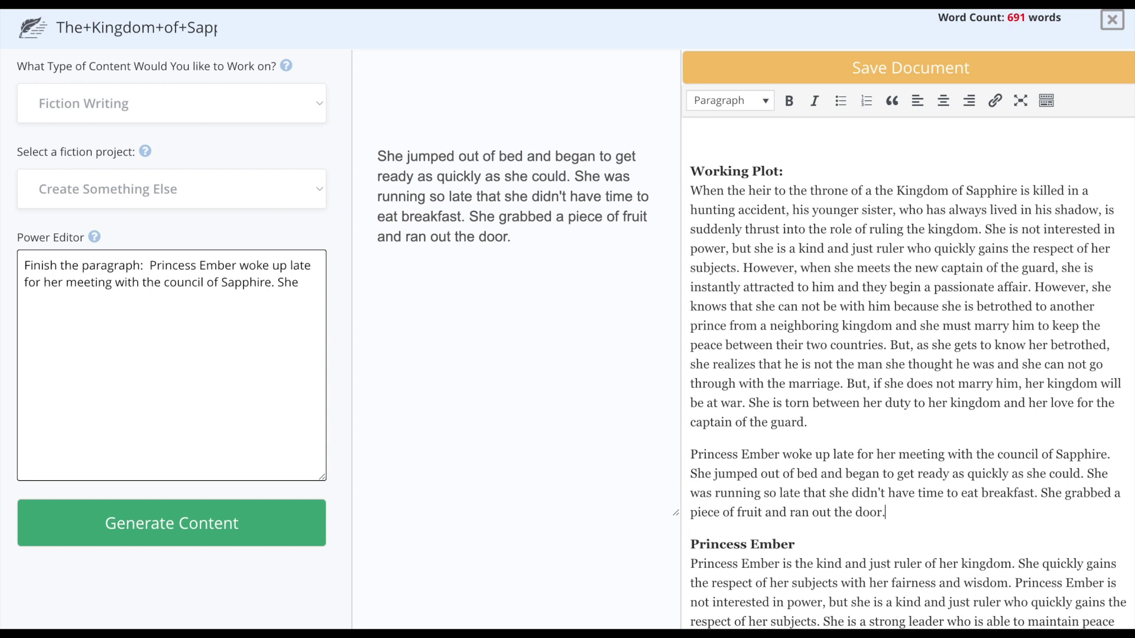
- Delete the inserted Princess Ember morning paragraph from between the working plot and the Princess Ember section
drag(898, 506, 671, 456)
key(BackSpace)
key(BackSpace)
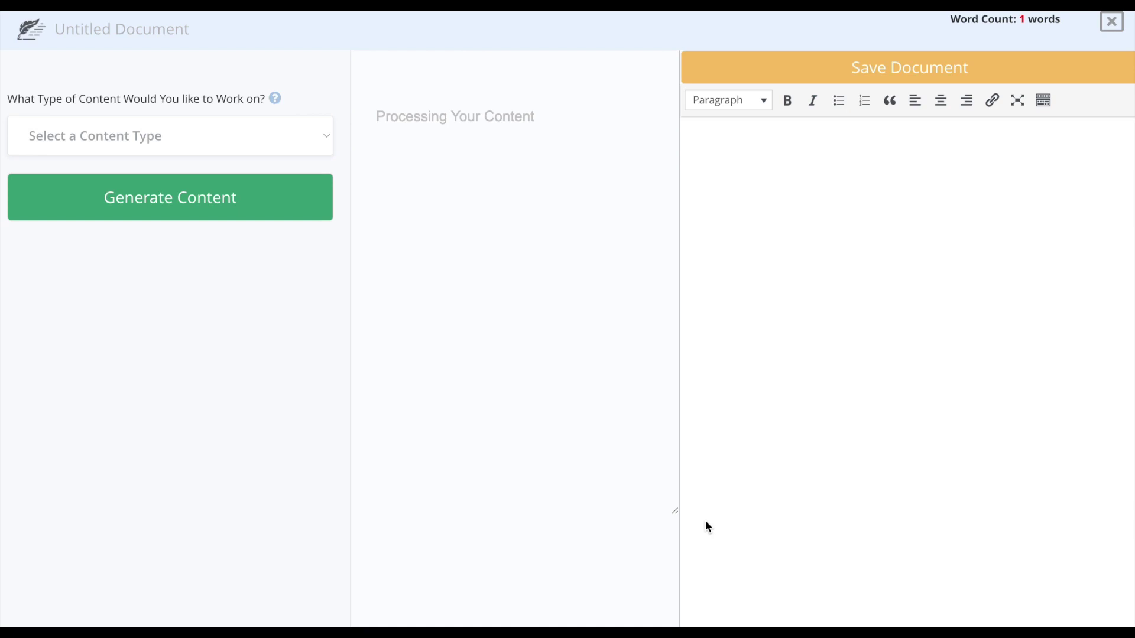
- In the untitled document, generate a non-fiction book outline for "Guide to Selling Rural Real Estate"
click(211, 138)
click(209, 179)
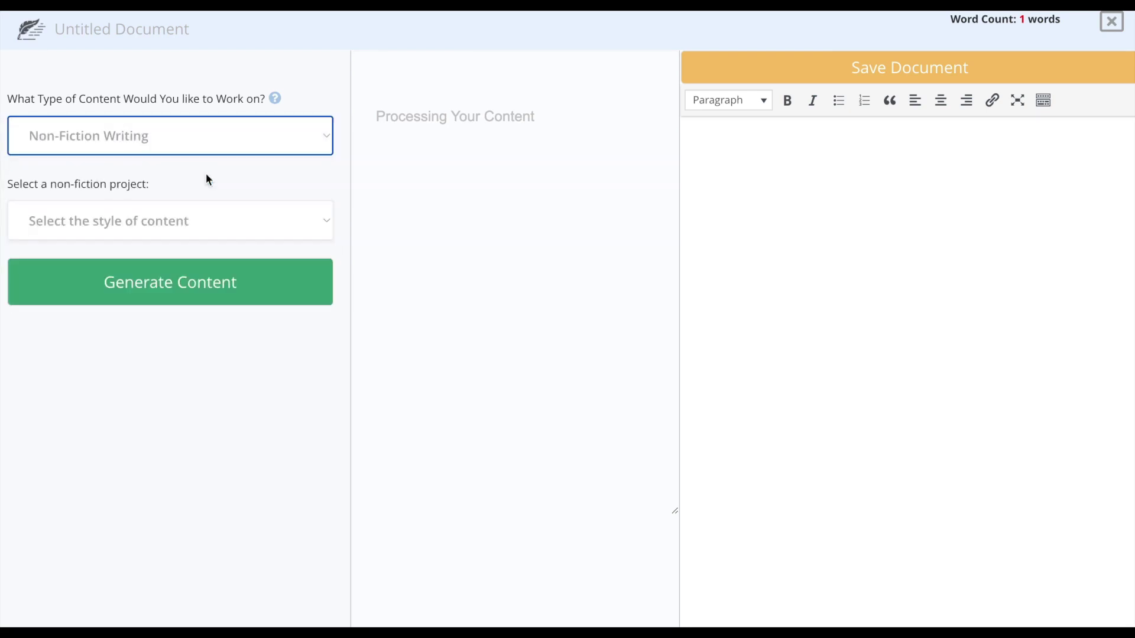
click(201, 227)
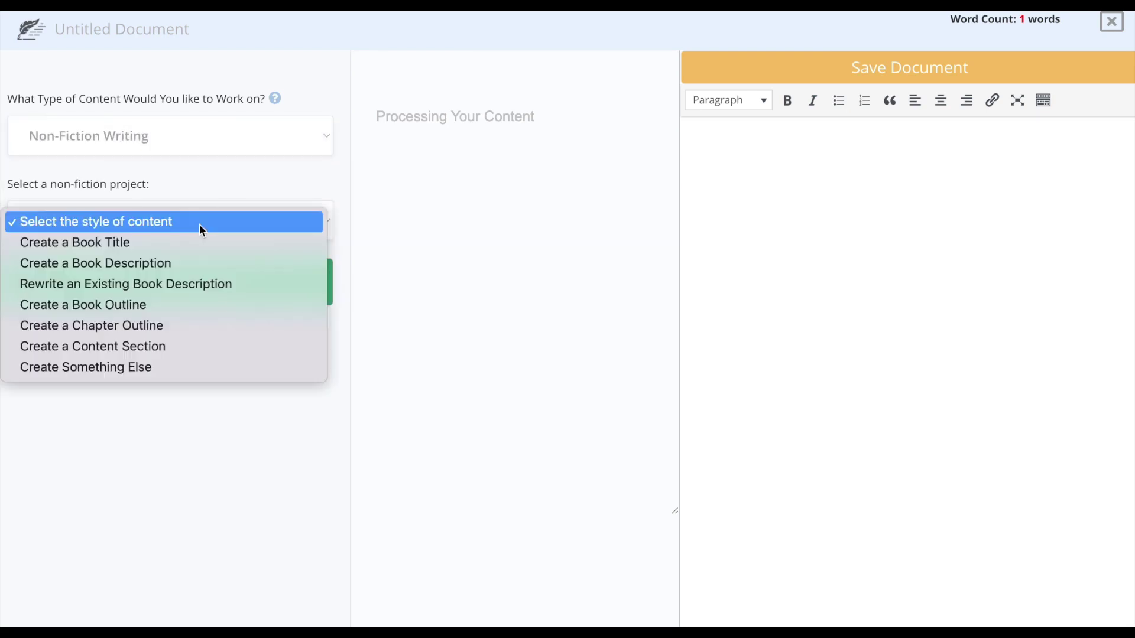
click(183, 303)
click(287, 304)
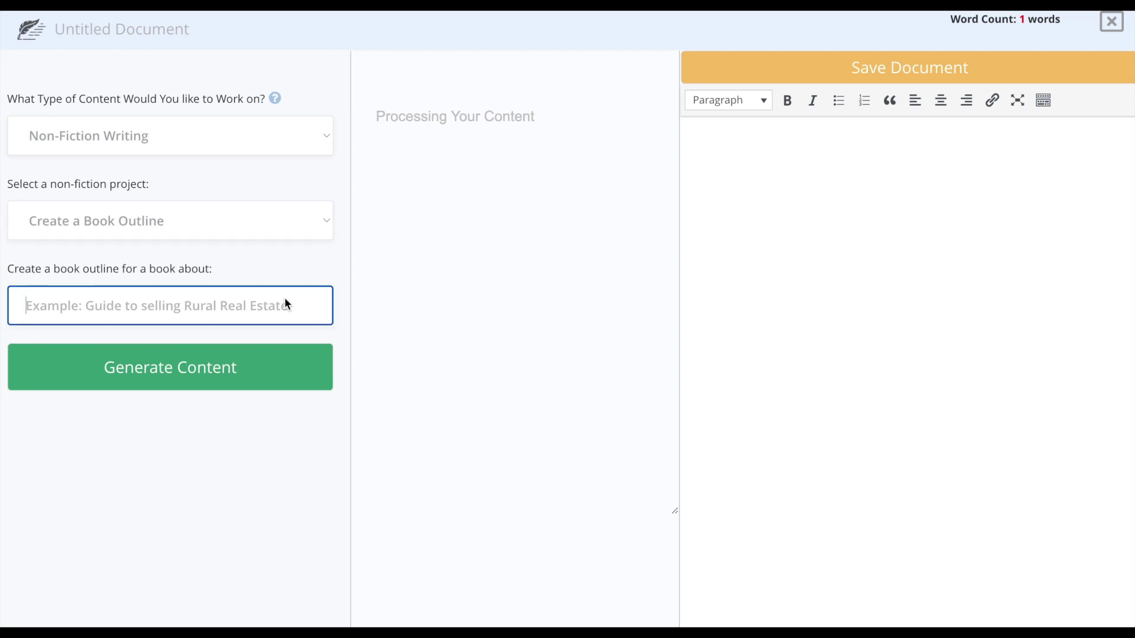
text(Guide to Selling Rural Real Estate)
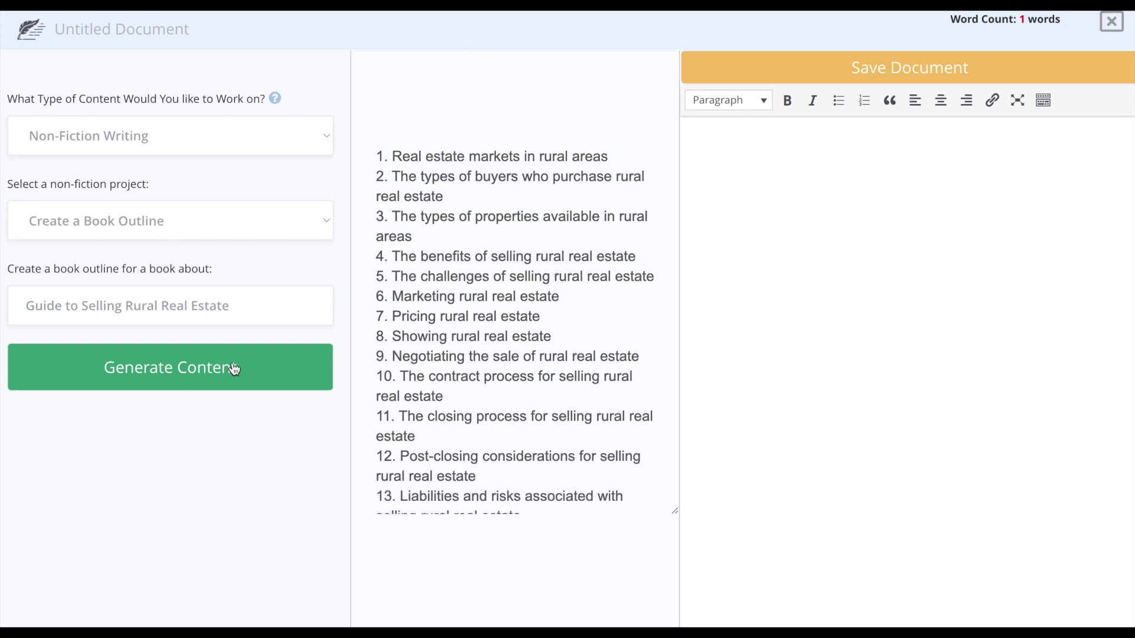
- Move the entire generated book outline into the empty document
key(ctrl+a)
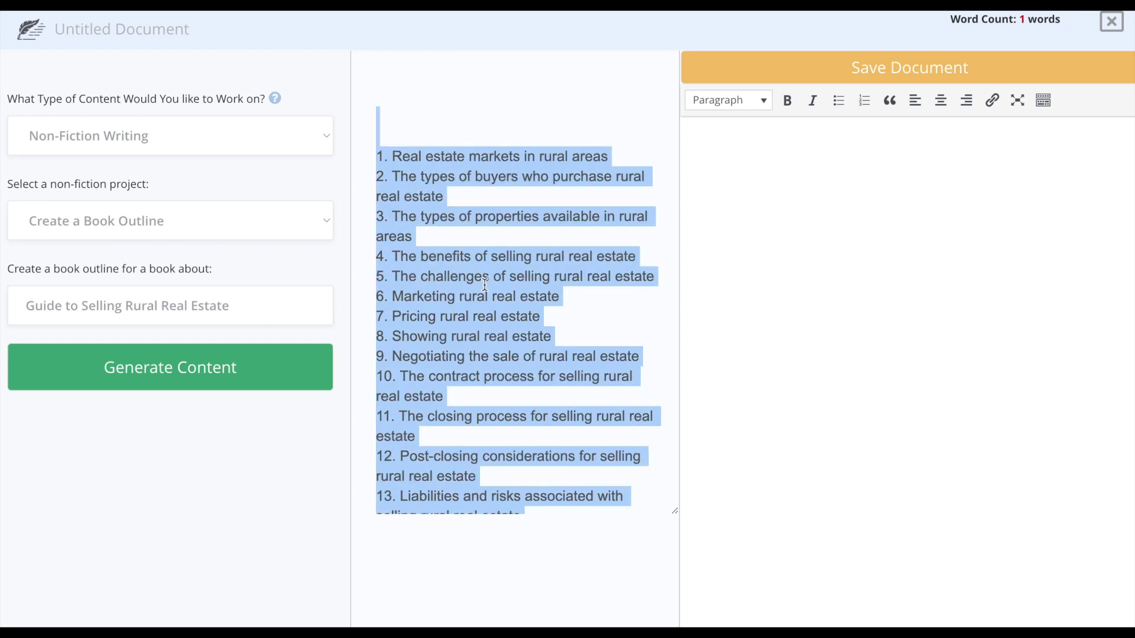
key(ctrl+x)
click(779, 194)
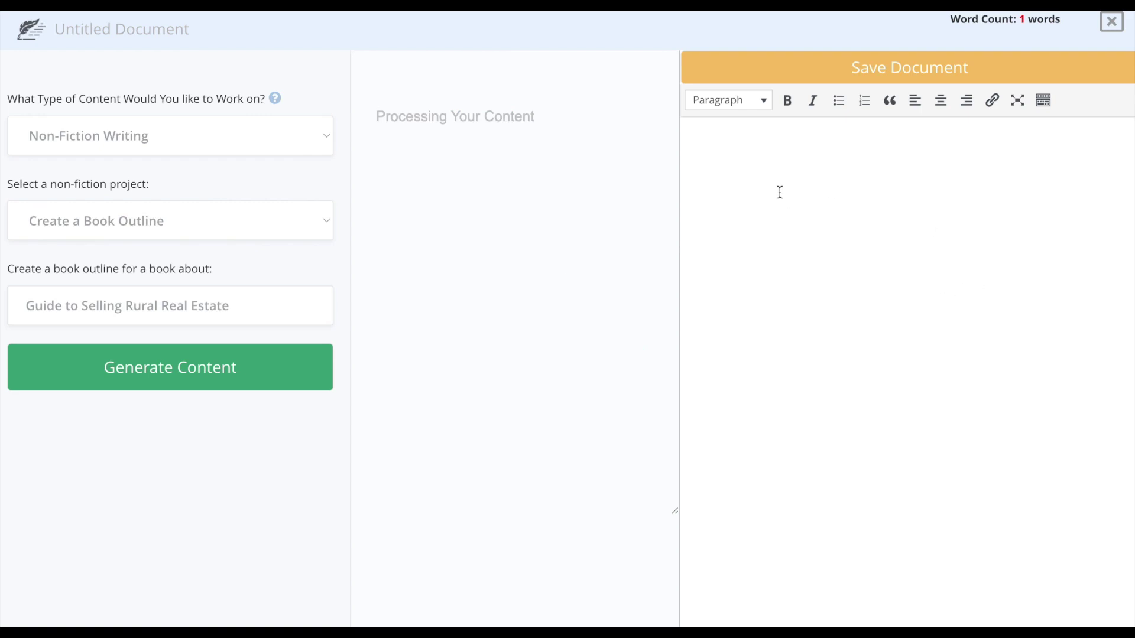
key(ctrl+v)
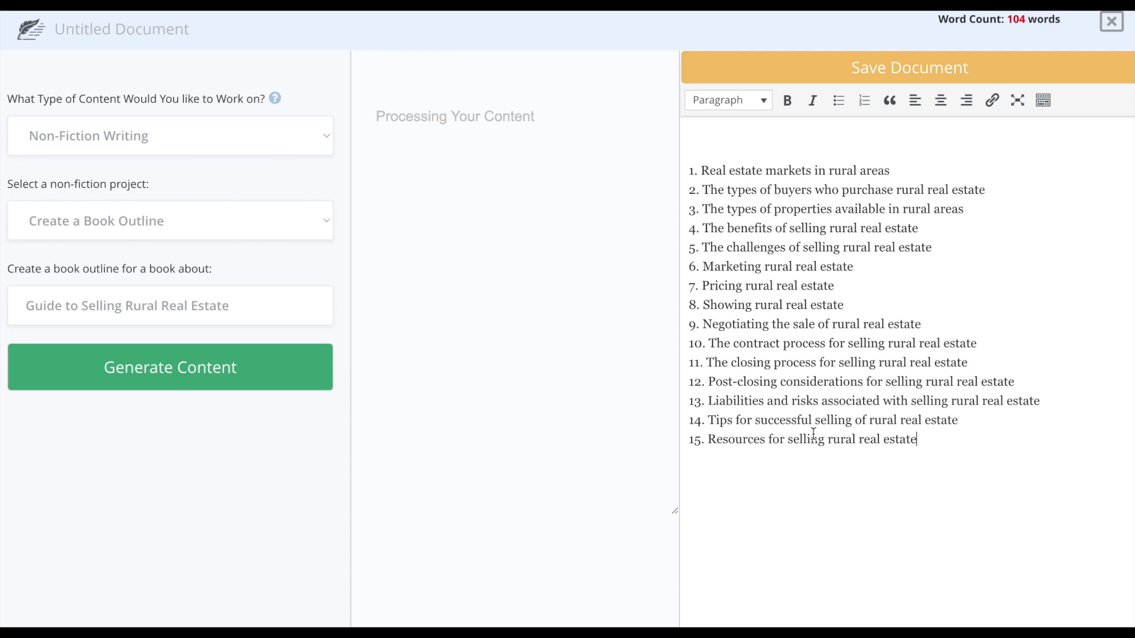
- Add a blank line after each of the first five chapter headings in the outline
click(988, 171)
key(Return)
click(1028, 223)
key(Return)
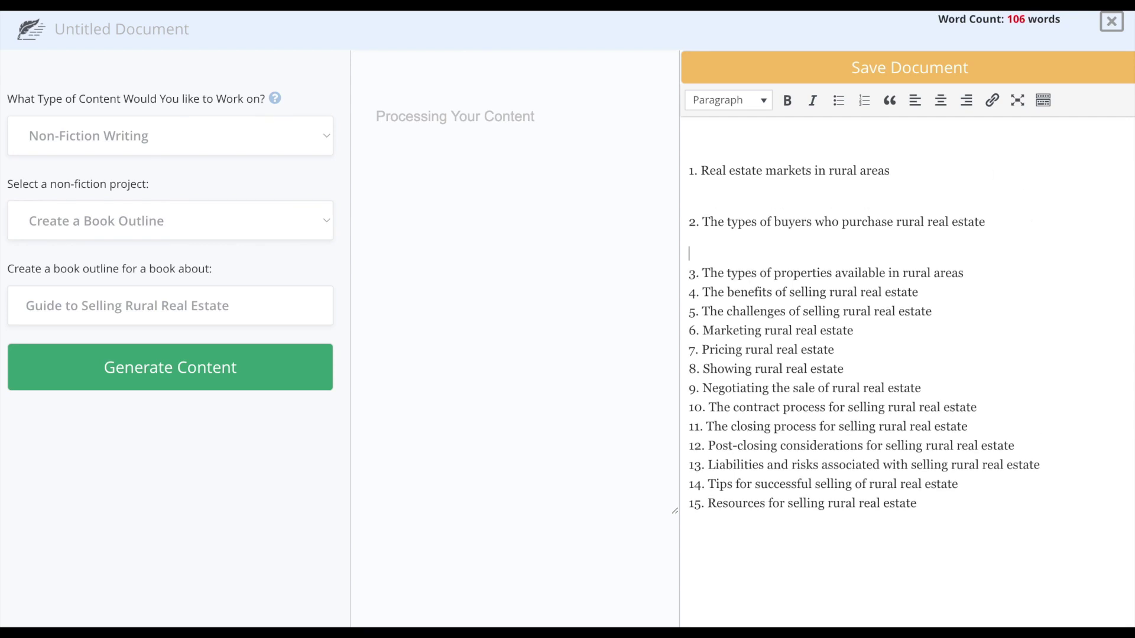
click(1024, 275)
key(Return)
click(944, 325)
key(Return)
key(Down)
key(End)
key(Return)
- Generate a chapter outline about "The benefits of selling rural real estate", reusing the chapter 4 heading text
drag(944, 325, 704, 325)
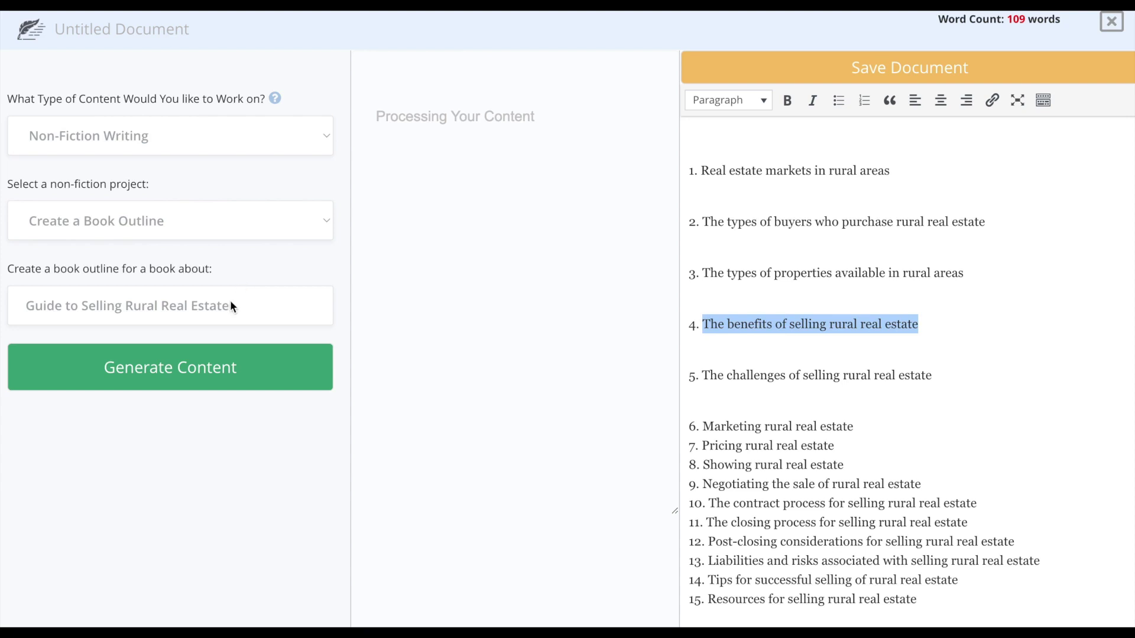
click(168, 221)
click(170, 241)
click(169, 306)
key(ctrl+v)
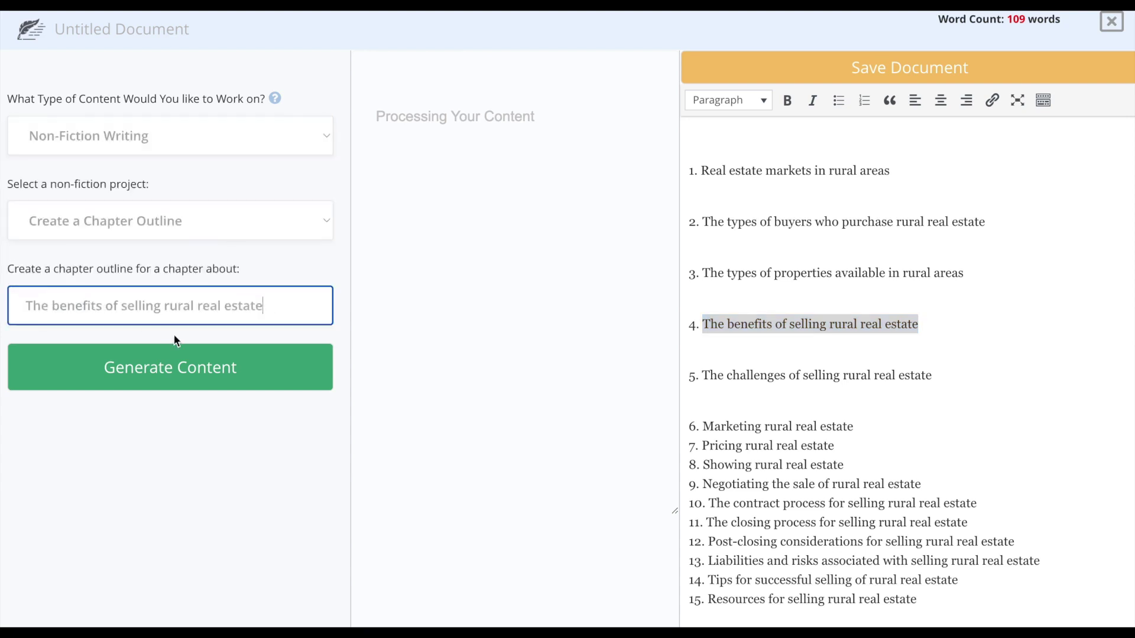
click(184, 368)
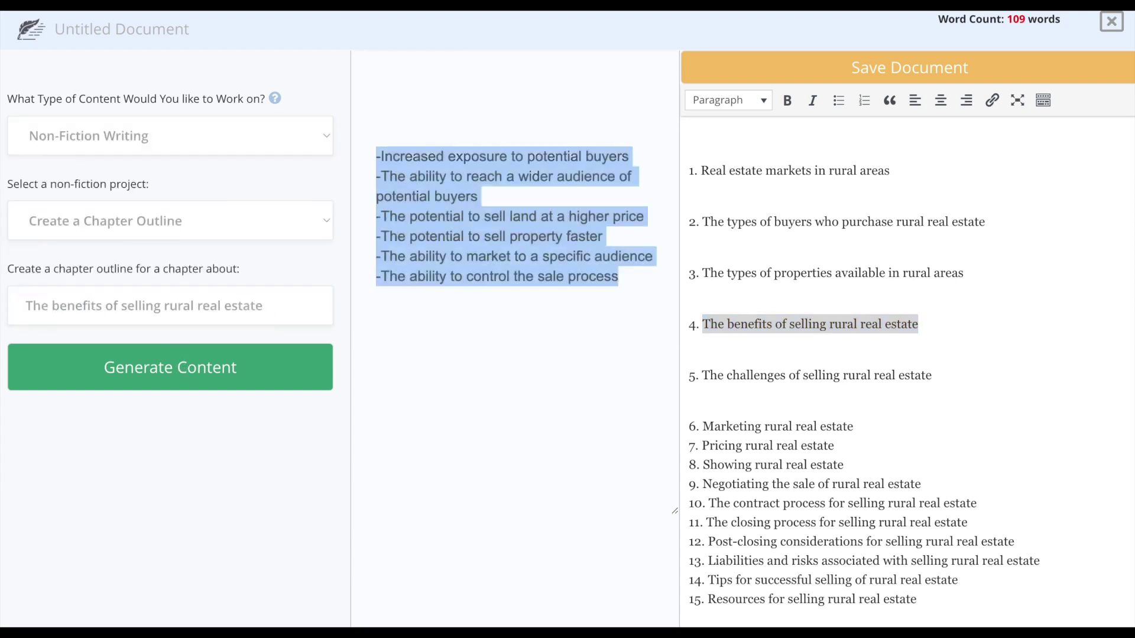
- Insert the generated bullet points below chapter 4 with extra spacing after them, and generate another version of the chapter outline
click(946, 334)
key(ctrl+v)
key(Return)
key(Return)
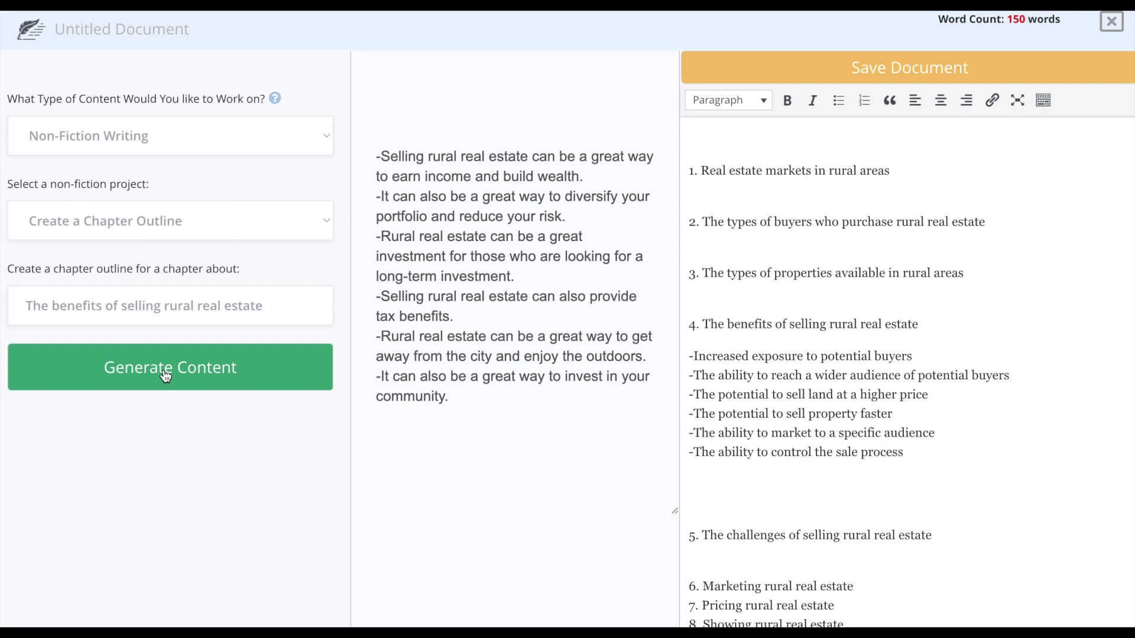
click(166, 376)
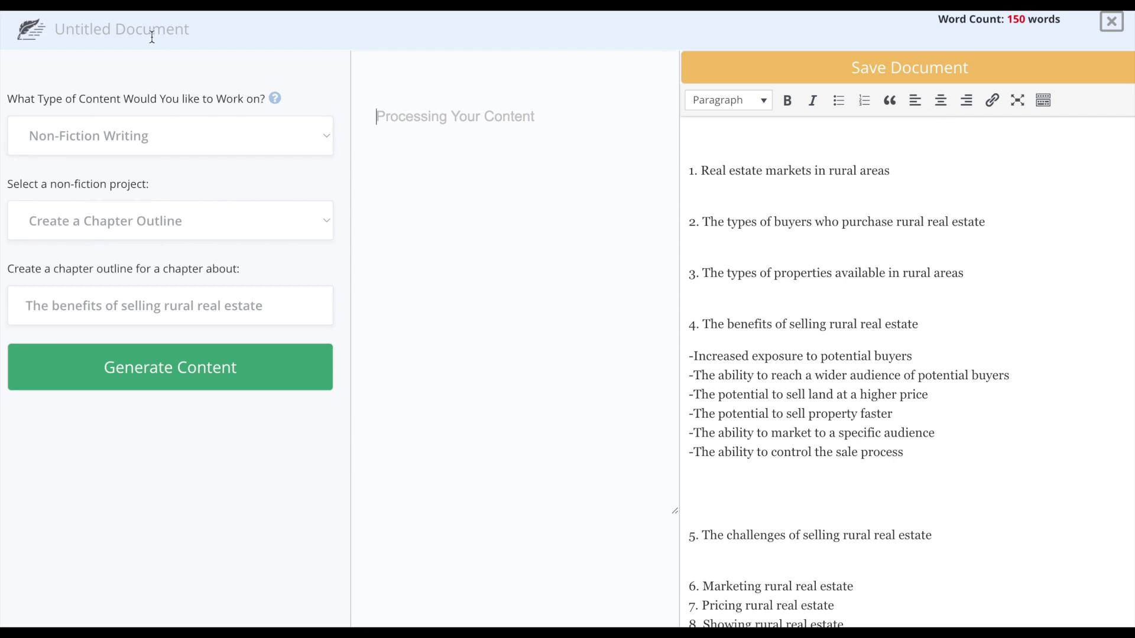
- Generate book titles for "advantages of selling rural real estate" and select "The ultimate rural real estate selling guide" from the suggestions
click(215, 223)
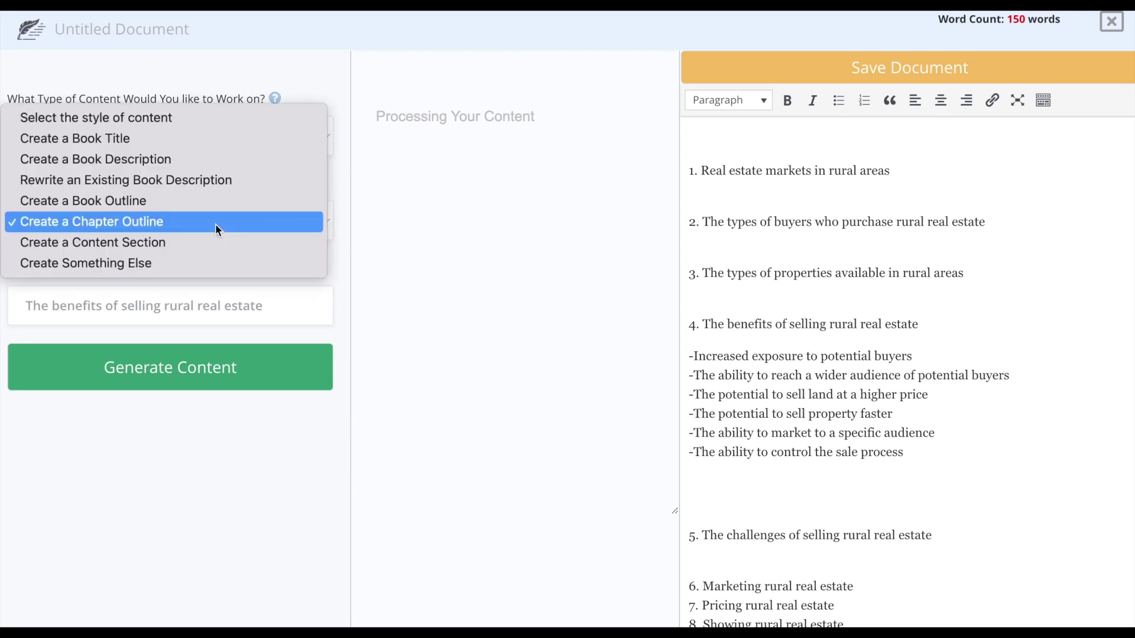
click(206, 130)
click(204, 369)
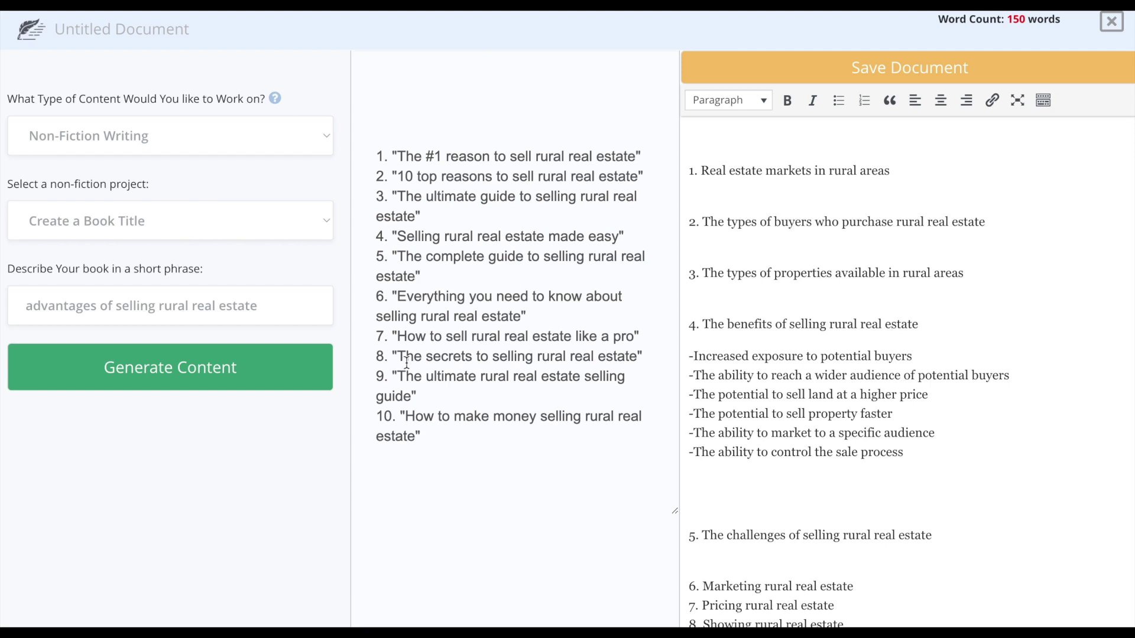
drag(397, 376, 410, 395)
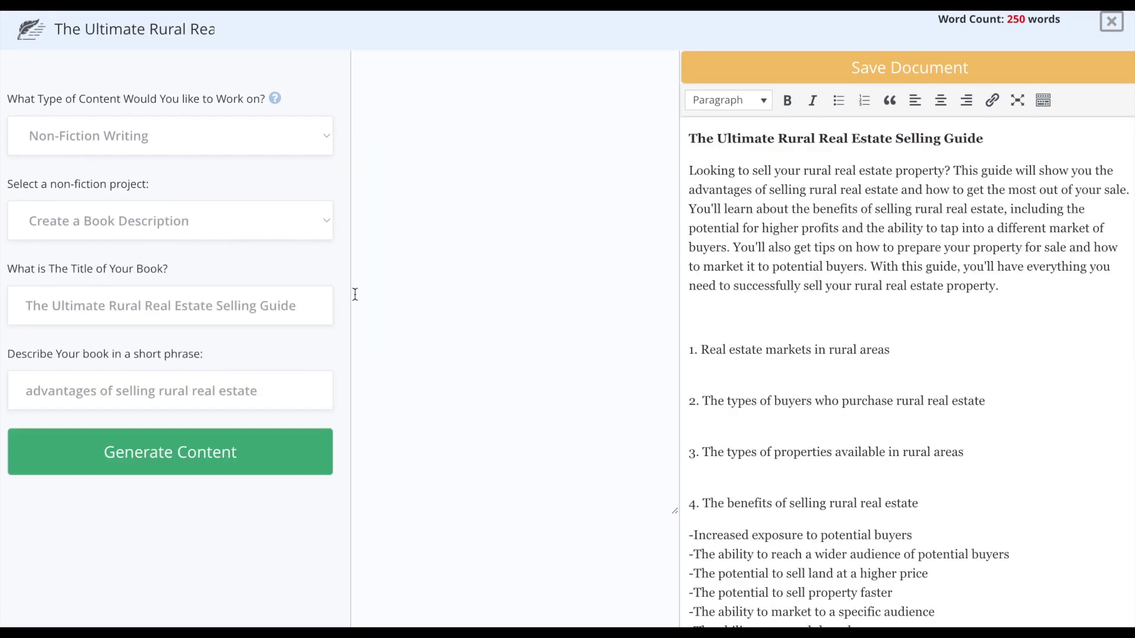
- Relabel chapter 1 as "Intro:" and generate a content section introducing the unique differences in real estate markets in rural areas
click(257, 221)
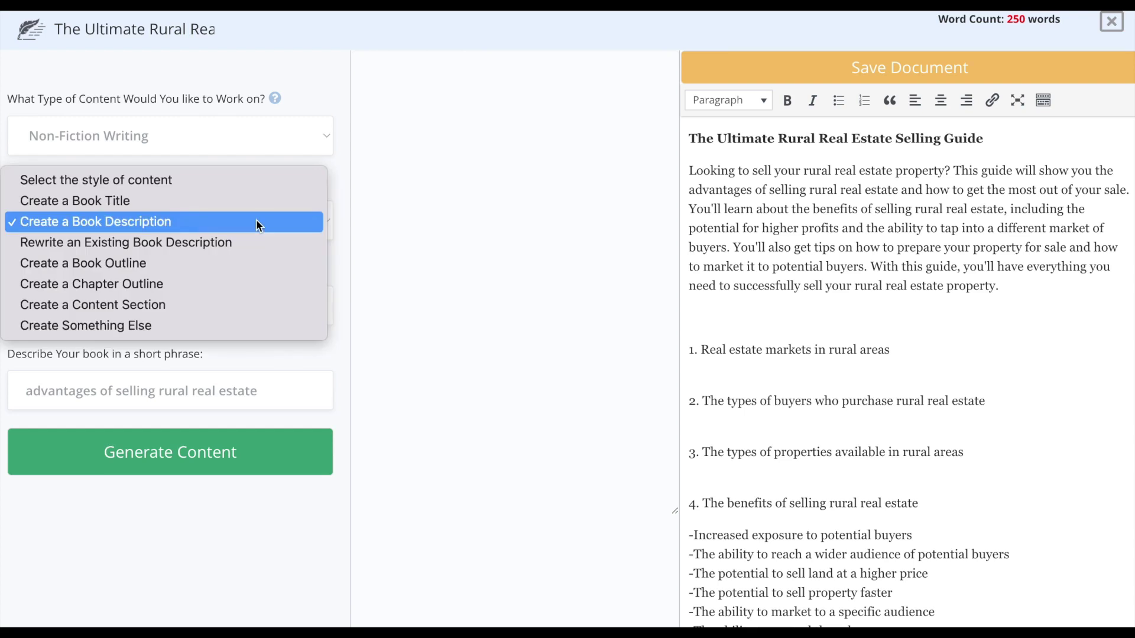
click(229, 305)
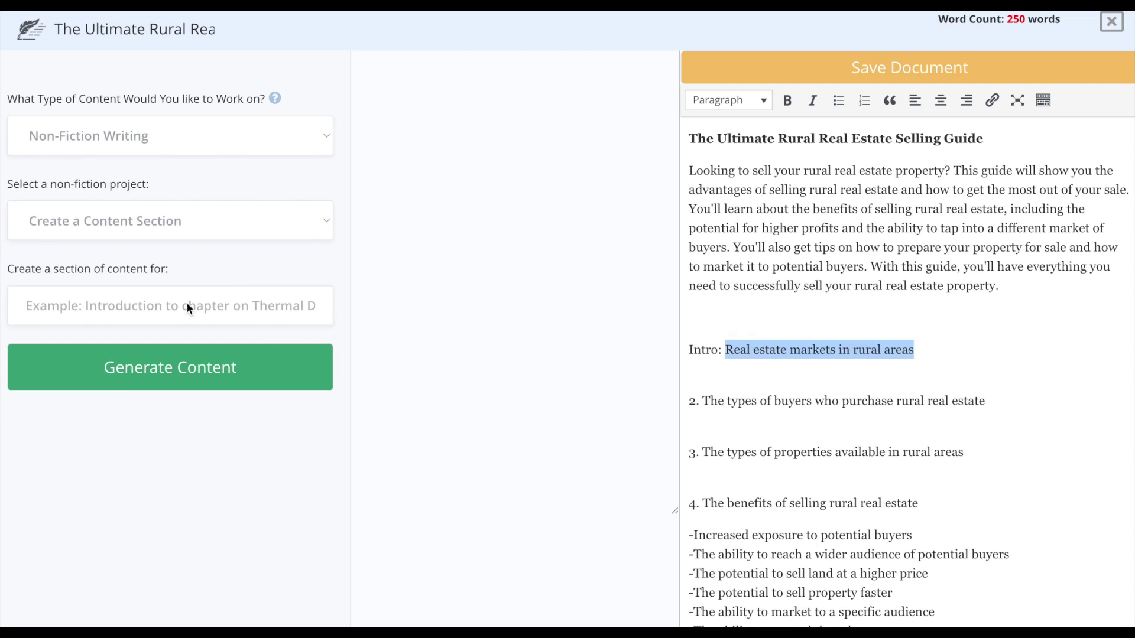
click(207, 318)
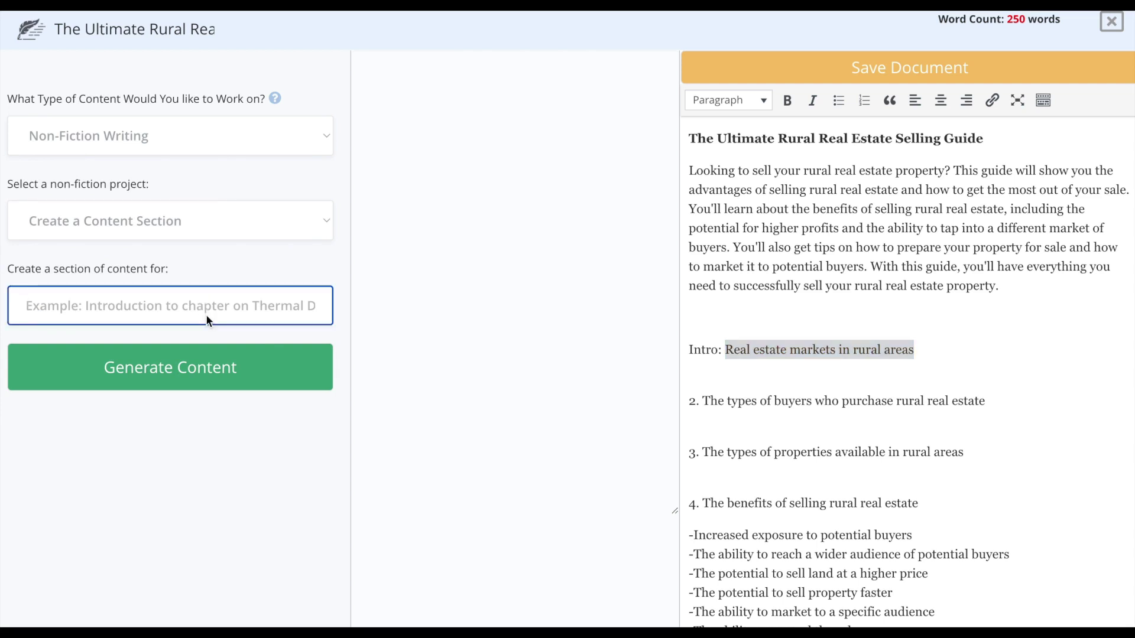
text(I)
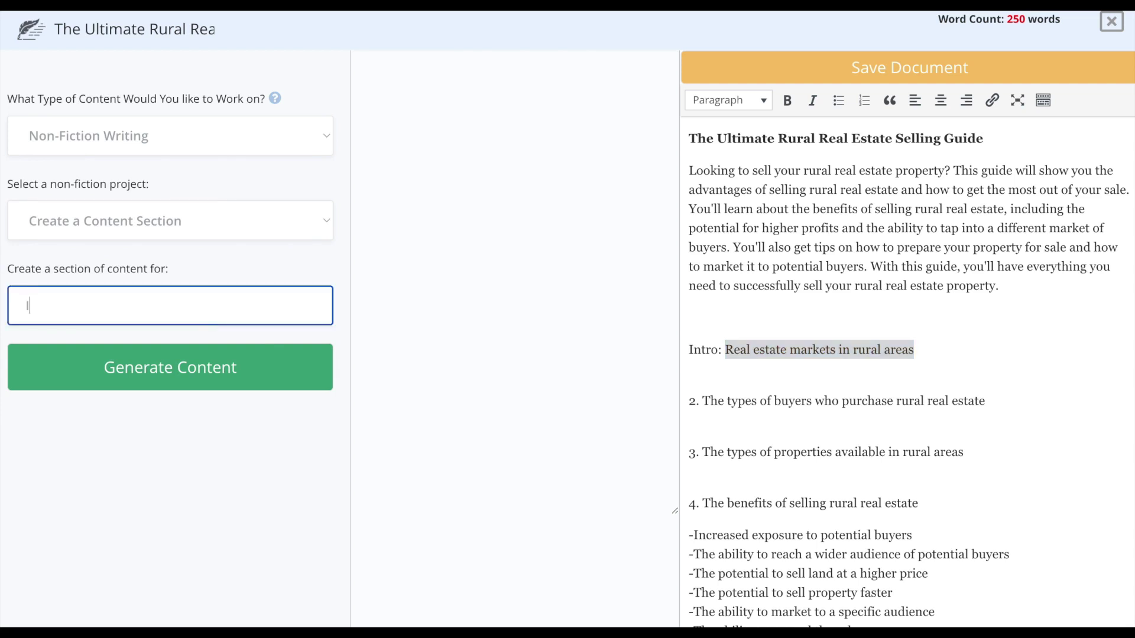
text(ntroduction to the unique differences in the Rural)
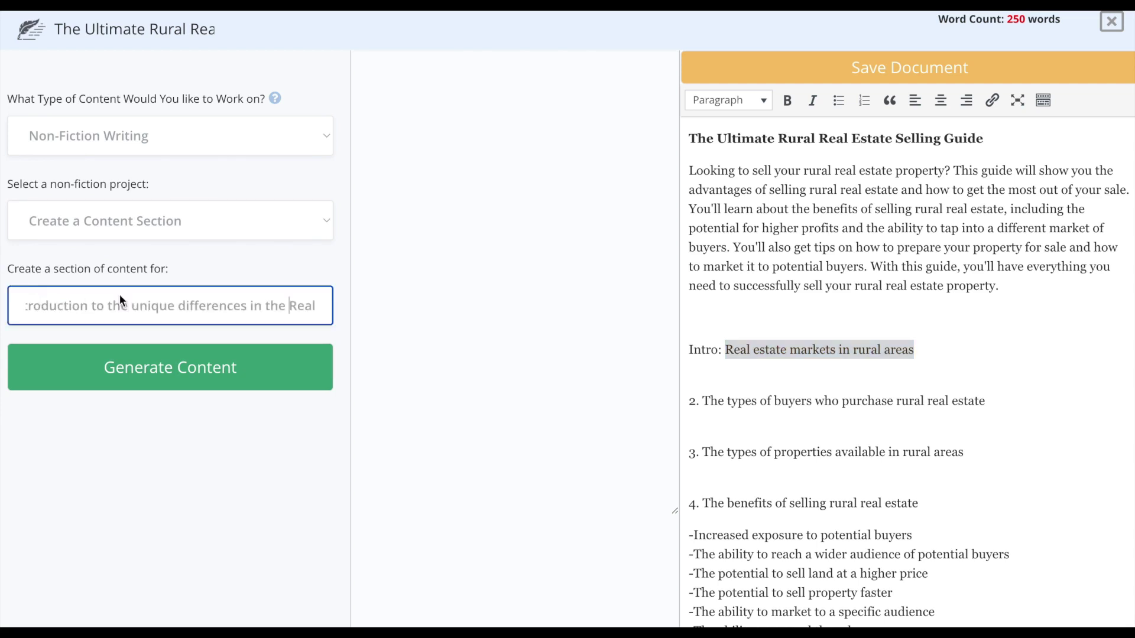
drag(106, 301, 14, 288)
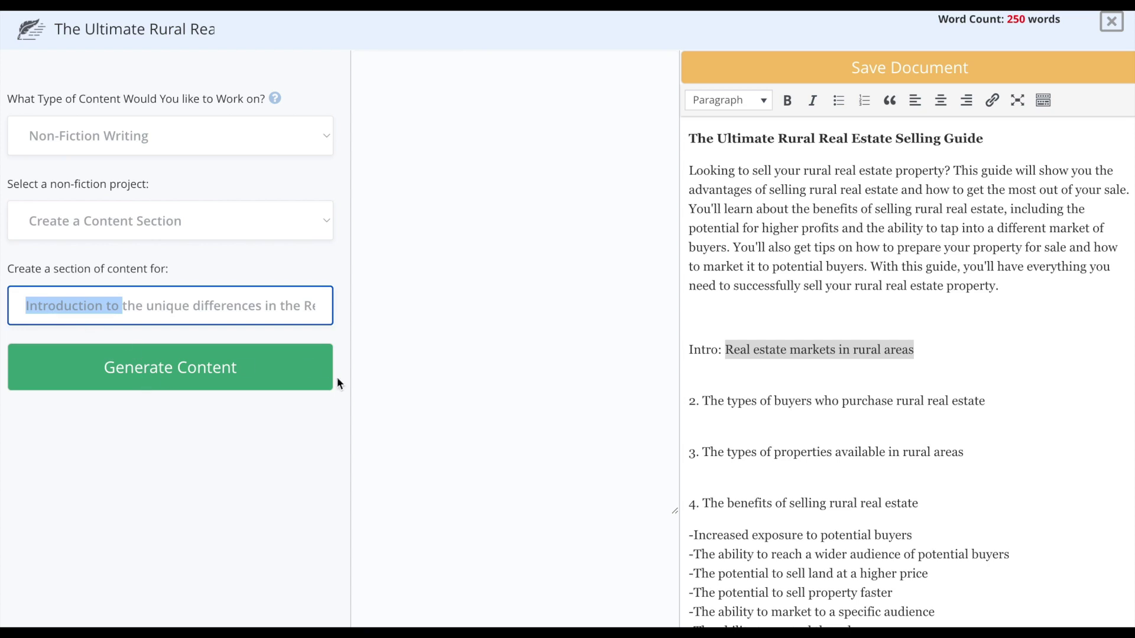
click(186, 373)
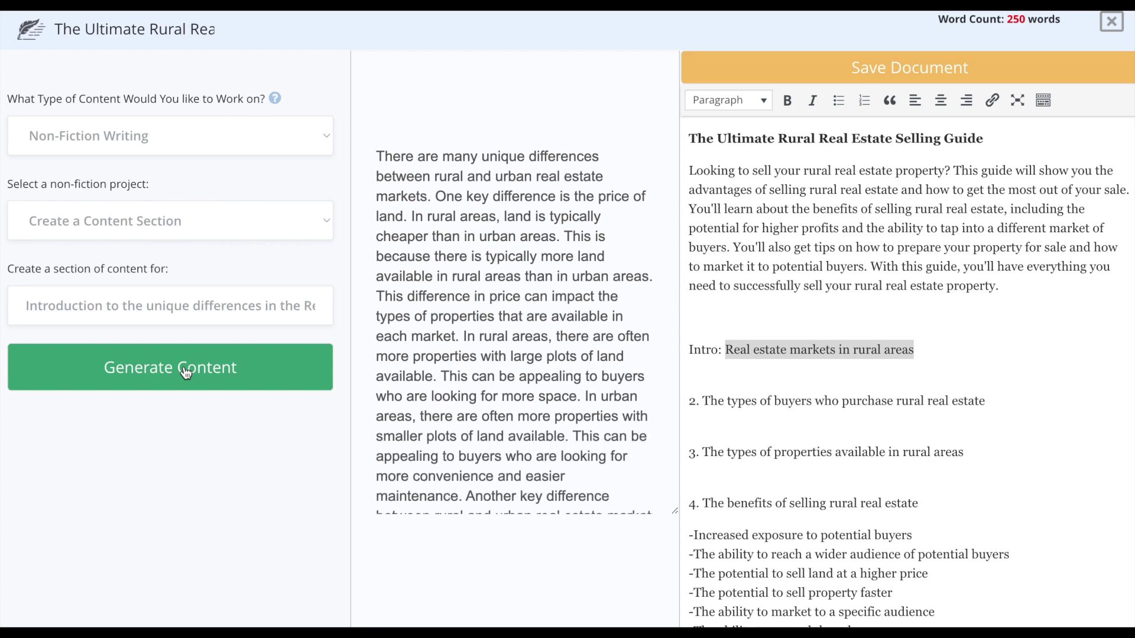
- Copy the generated introduction into the document on a new line below "Intro: Real estate markets in rural areas"
drag(609, 499, 376, 149)
click(973, 349)
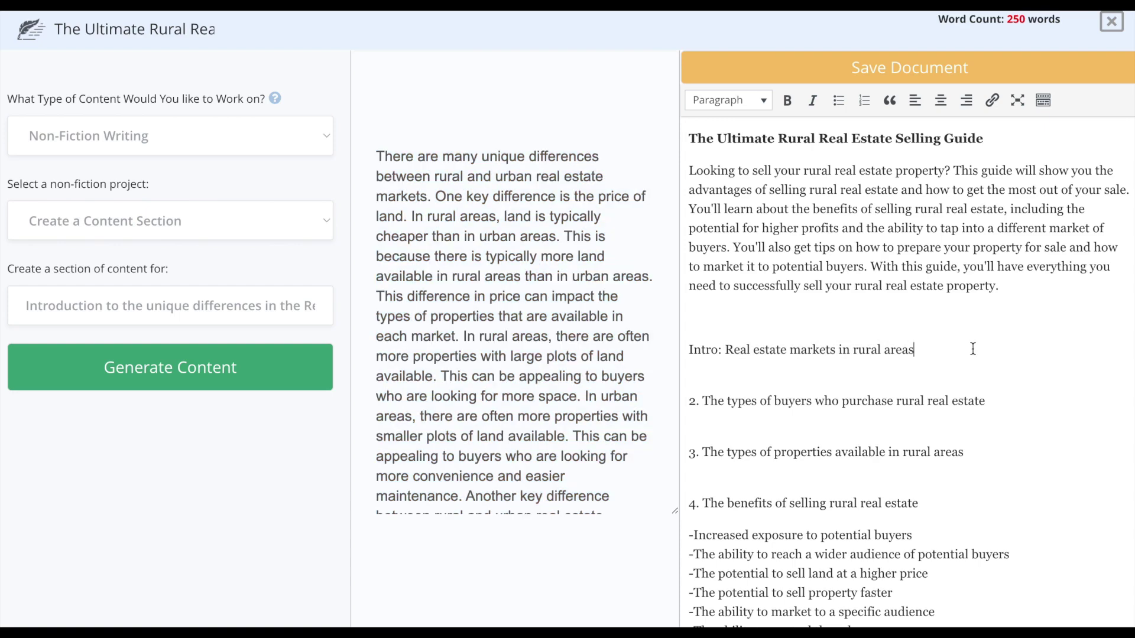
key(Return)
text(xv)
key(BackSpace)
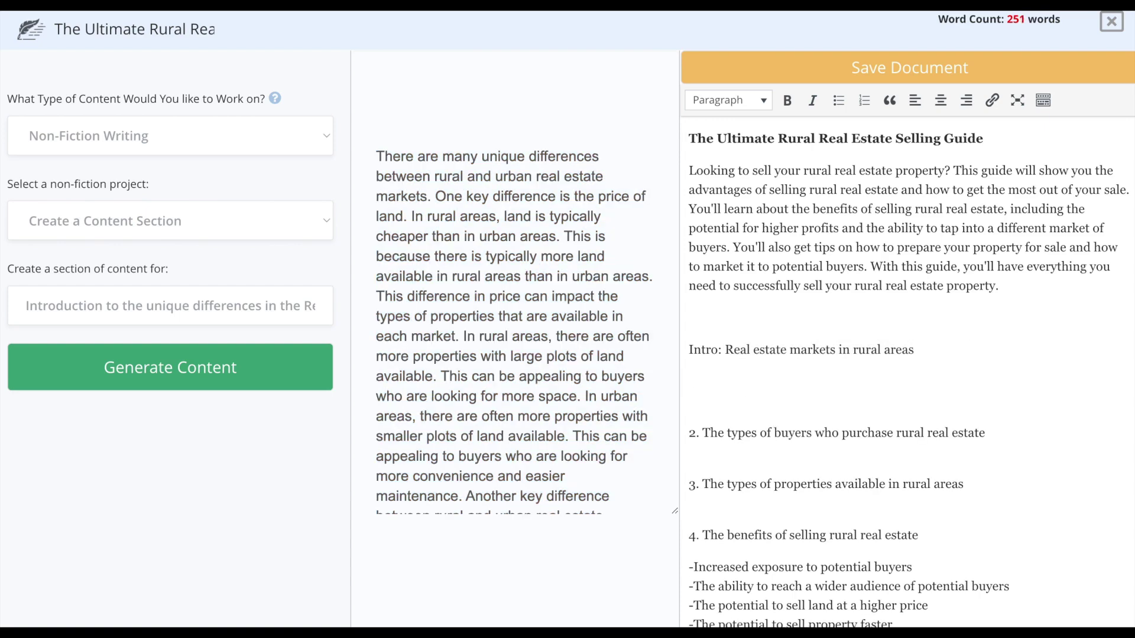
key(ctrl+v)
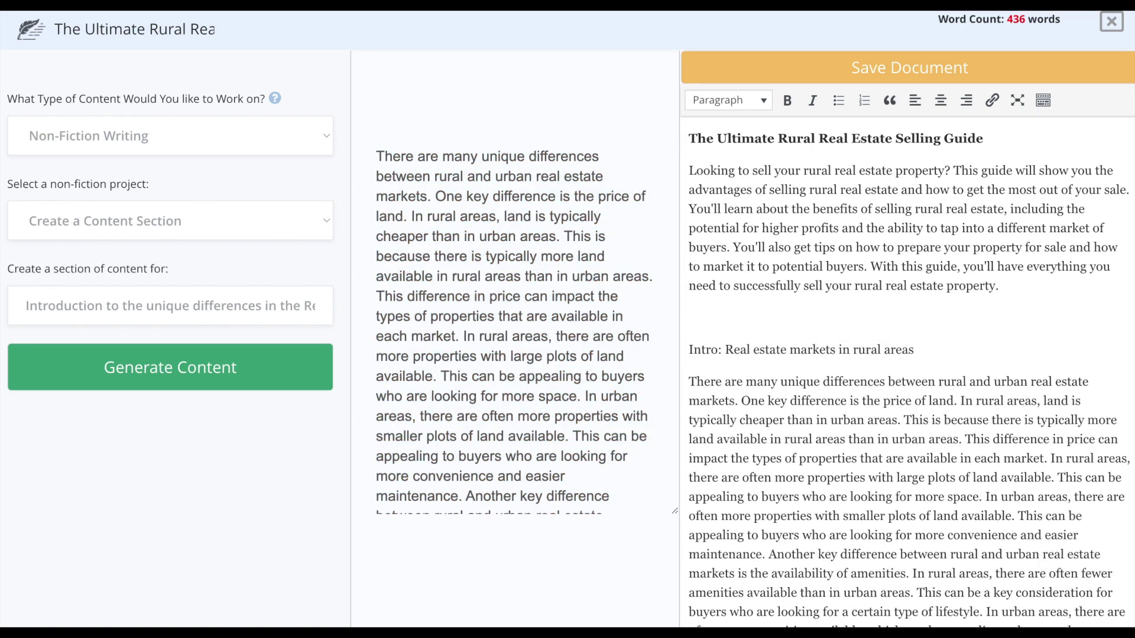
- Review the inserted introduction and the chapter headings that follow it
scroll(596, 310, down, 3)
scroll(596, 311, up, 3)
scroll(955, 416, down, 2)
scroll(955, 416, down, 4)
scroll(955, 415, up, 5)
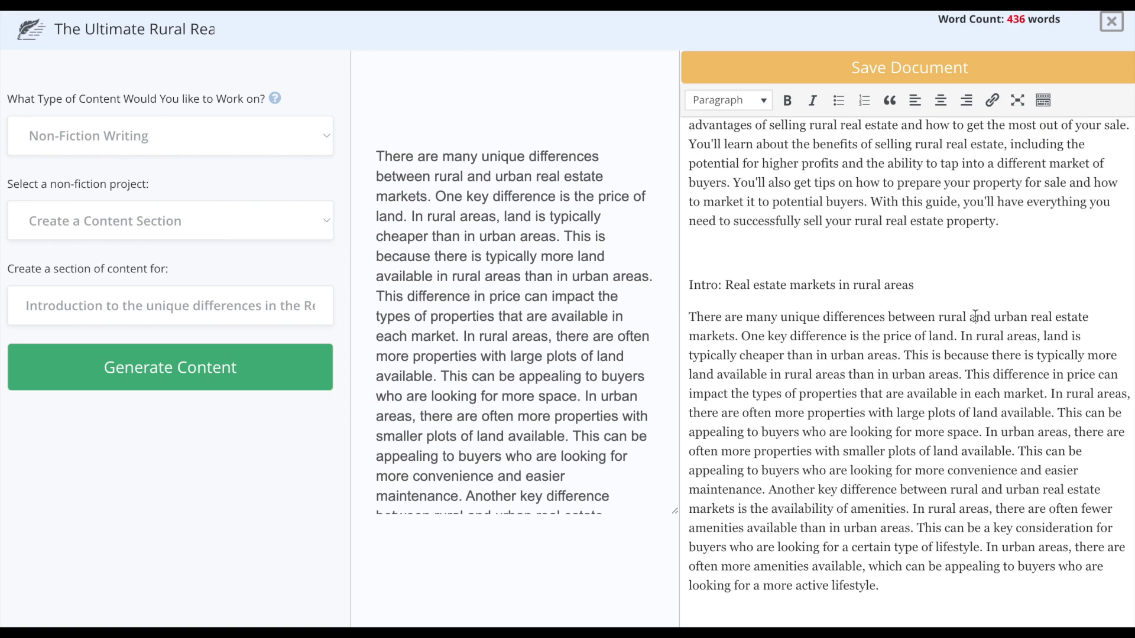
scroll(975, 317, down, 3)
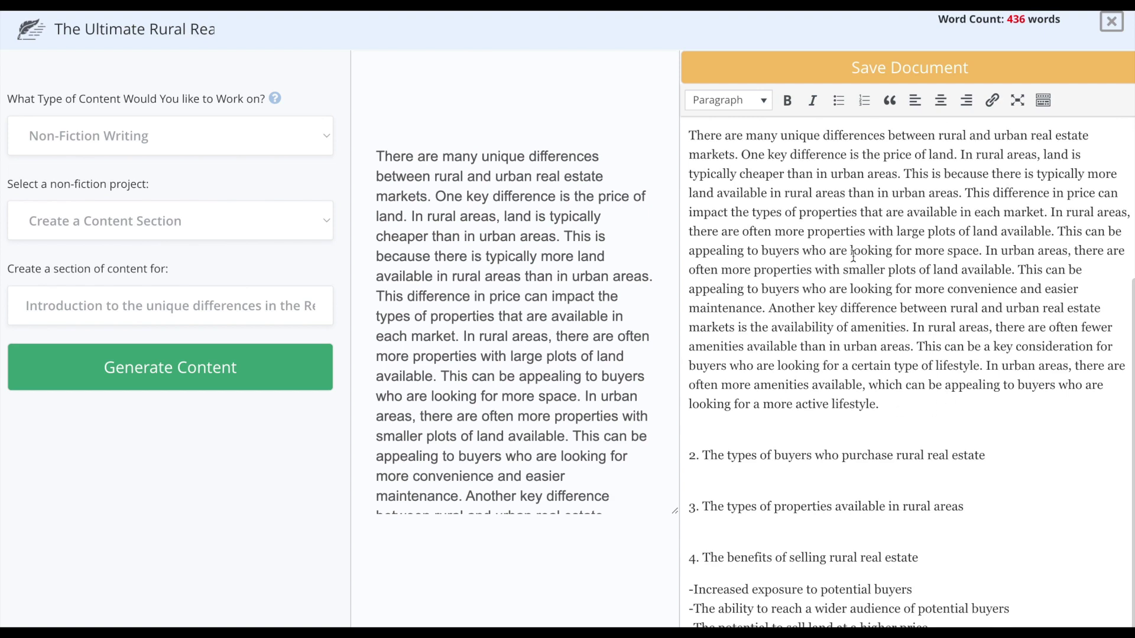
- Generate a content section from the prompt "Write chapter secion on how rural real estate exposes you to more buyers"
drag(1056, 451, 704, 454)
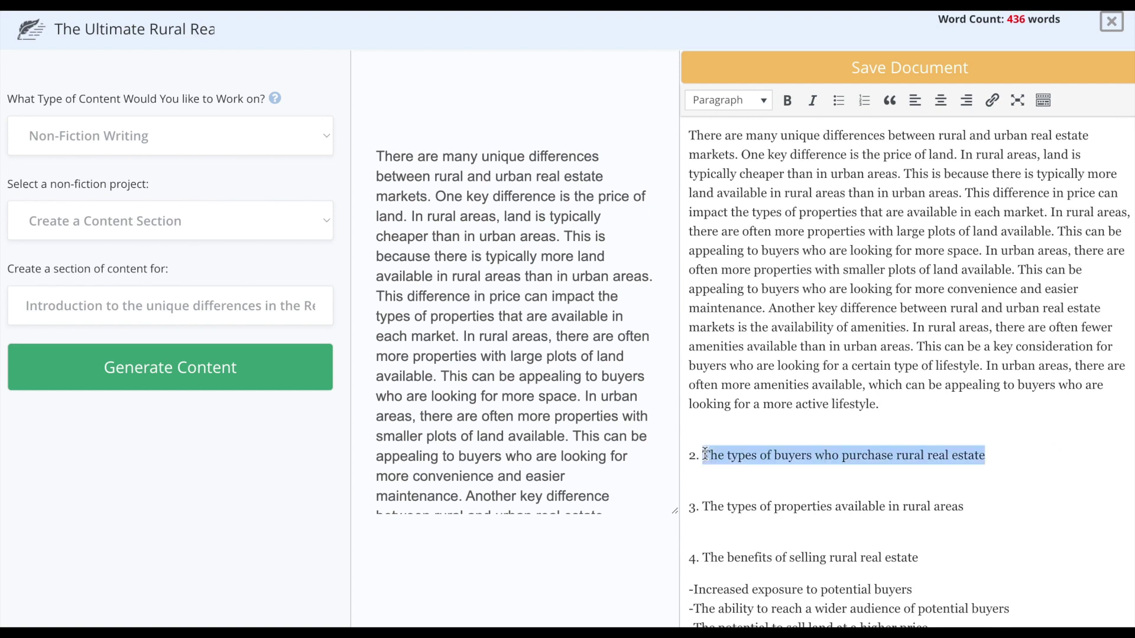
scroll(777, 494, down, 2)
scroll(778, 494, down, 1)
drag(938, 470, 694, 466)
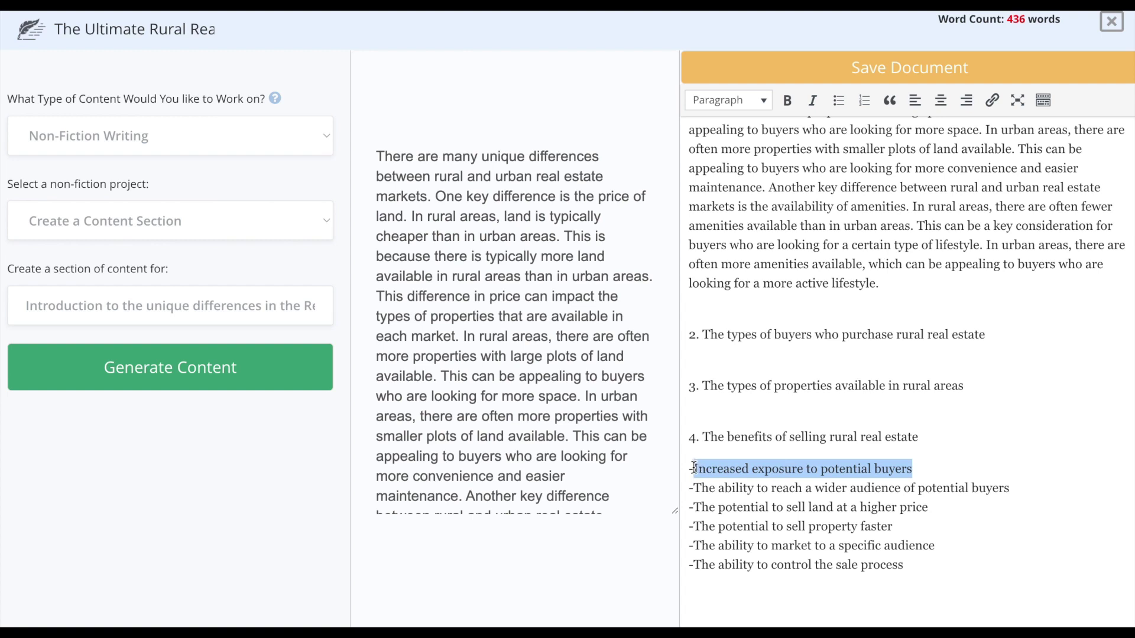
click(161, 297)
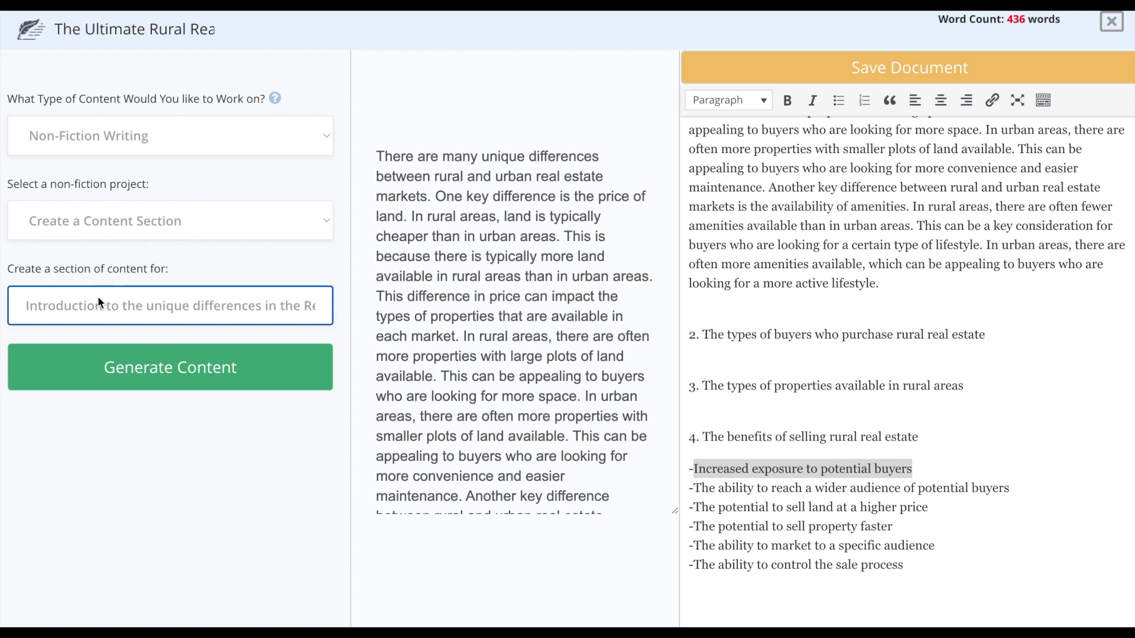
key(ctrl+z)
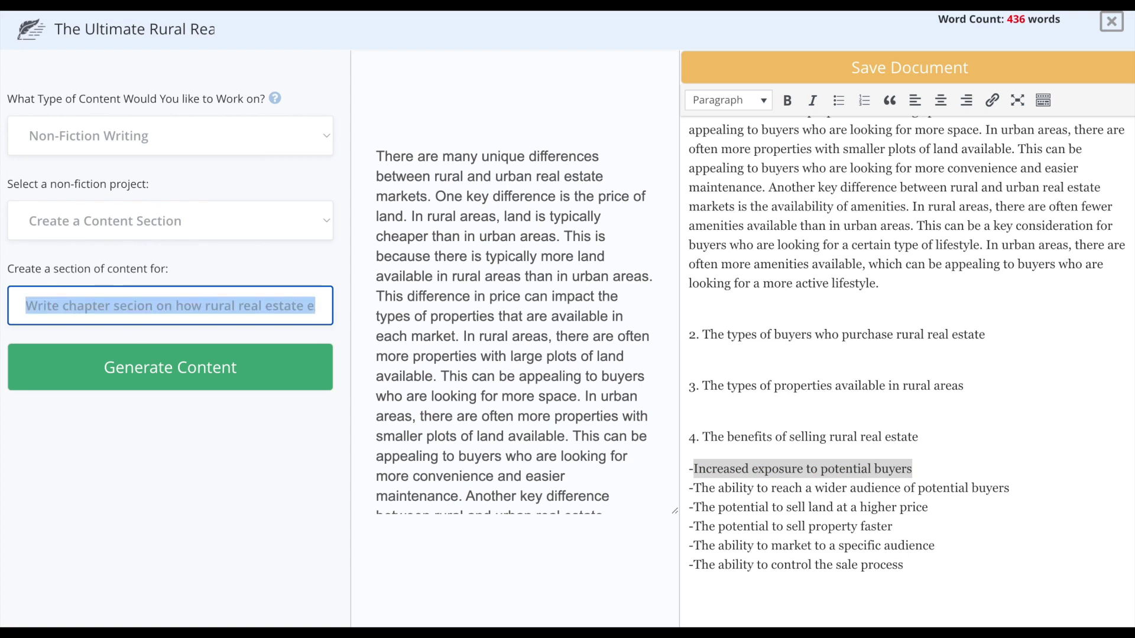
click(112, 310)
drag(165, 307, 407, 318)
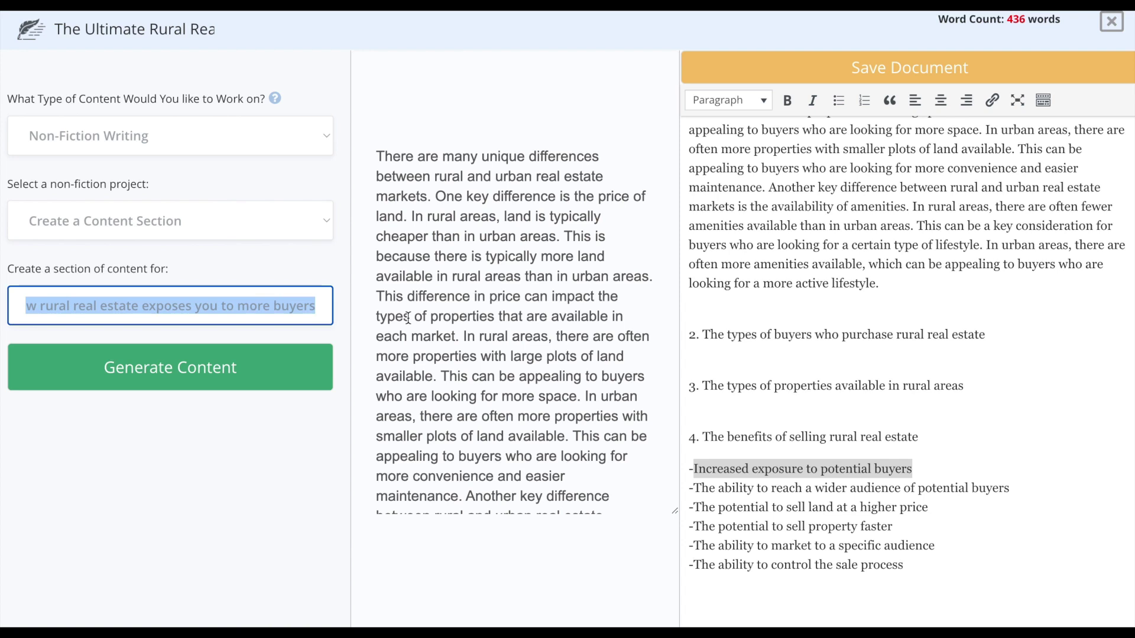
click(303, 309)
click(223, 367)
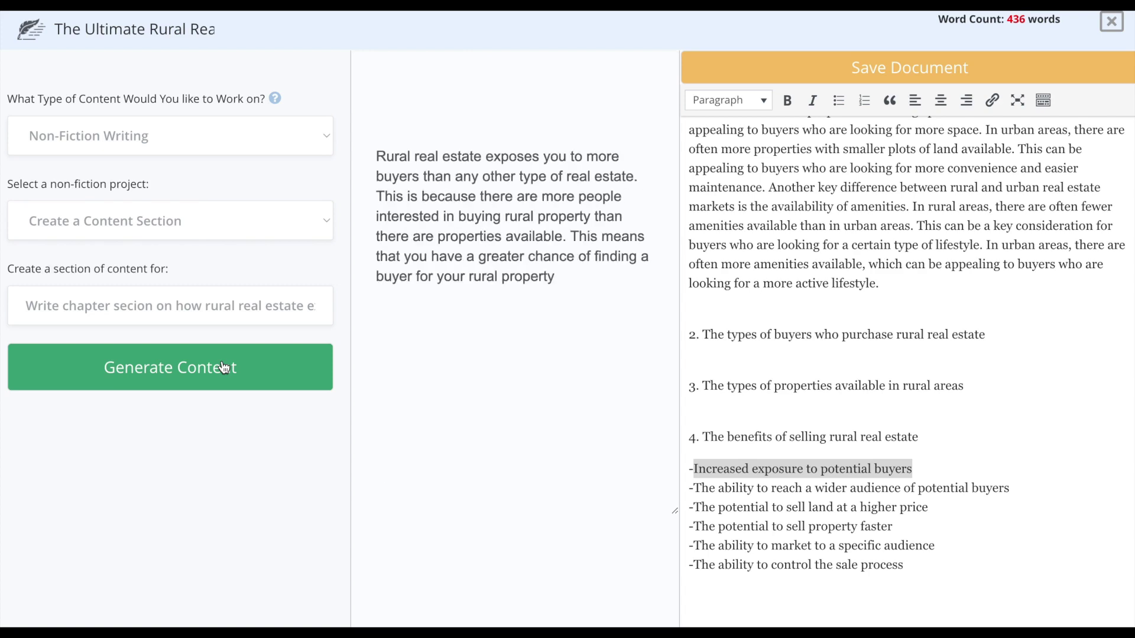
- Insert the generated section on a new line below "-Increased exposure to potential buyers", followed by a blank line
click(940, 469)
key(Return)
key(BackSpace)
key(Delete)
key(shift+Return)
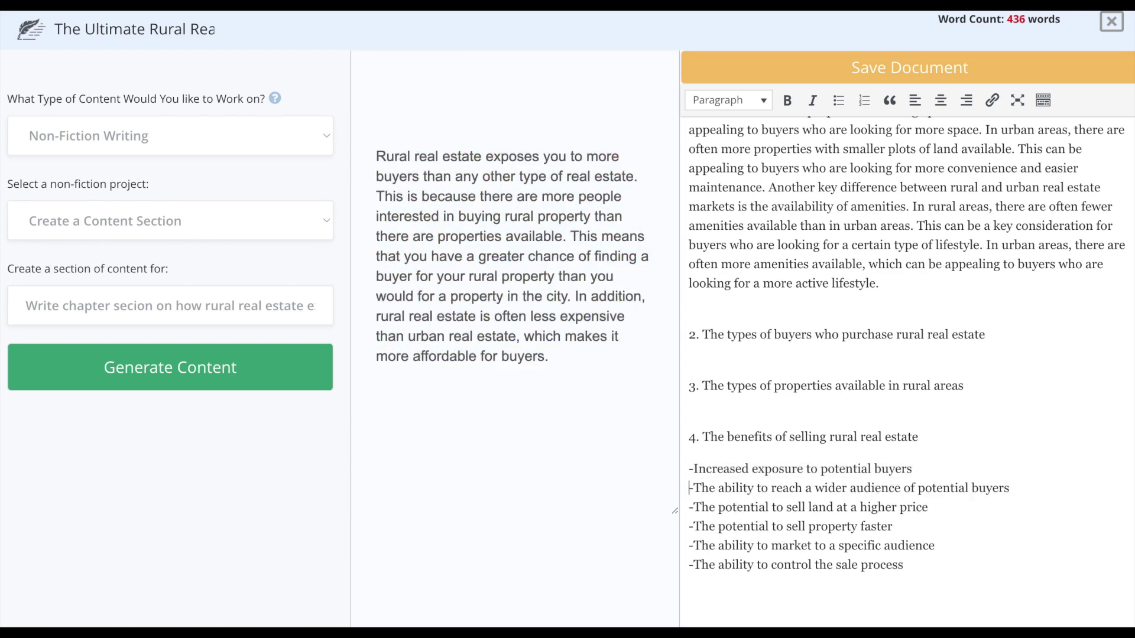
text(Rural real estate exposes you to more buyers than any other type of real estate. This is because there are more people interested in buying rural property than there are properties available. This means that you have a greater chance of finding a buyer for your rural property than you would for a property in the city. In addition, rural real estate is often less expensive than urban real estate, which makes it more affordable for buyers.)
key(Return)
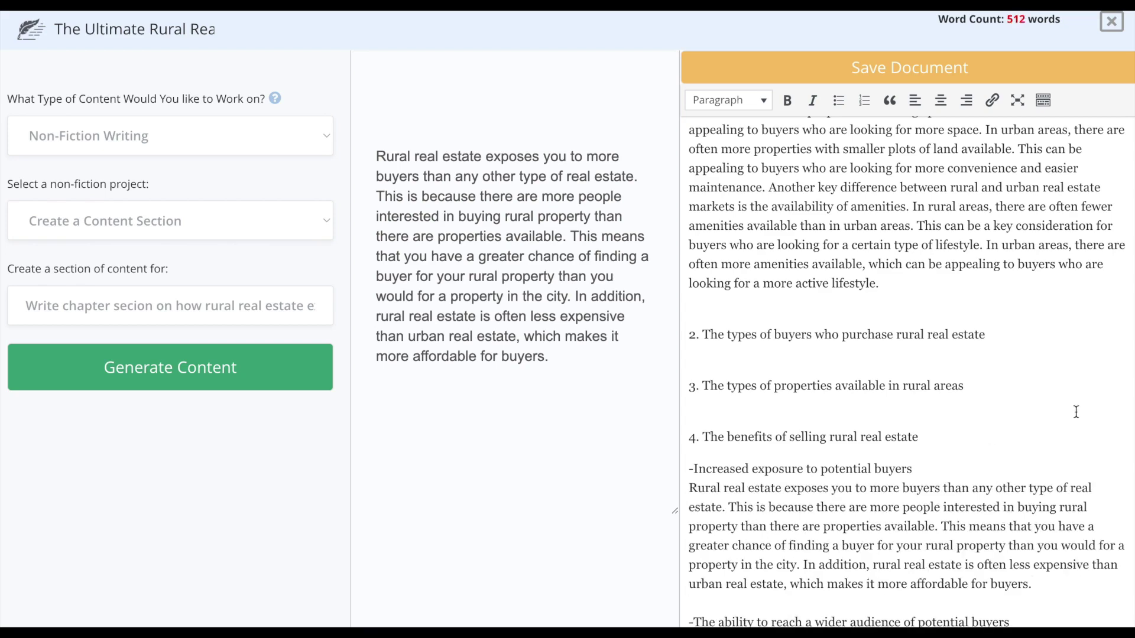
- Review the guide's text from the title and introduction down to the chapter 5 heading
scroll(980, 458, down, 2)
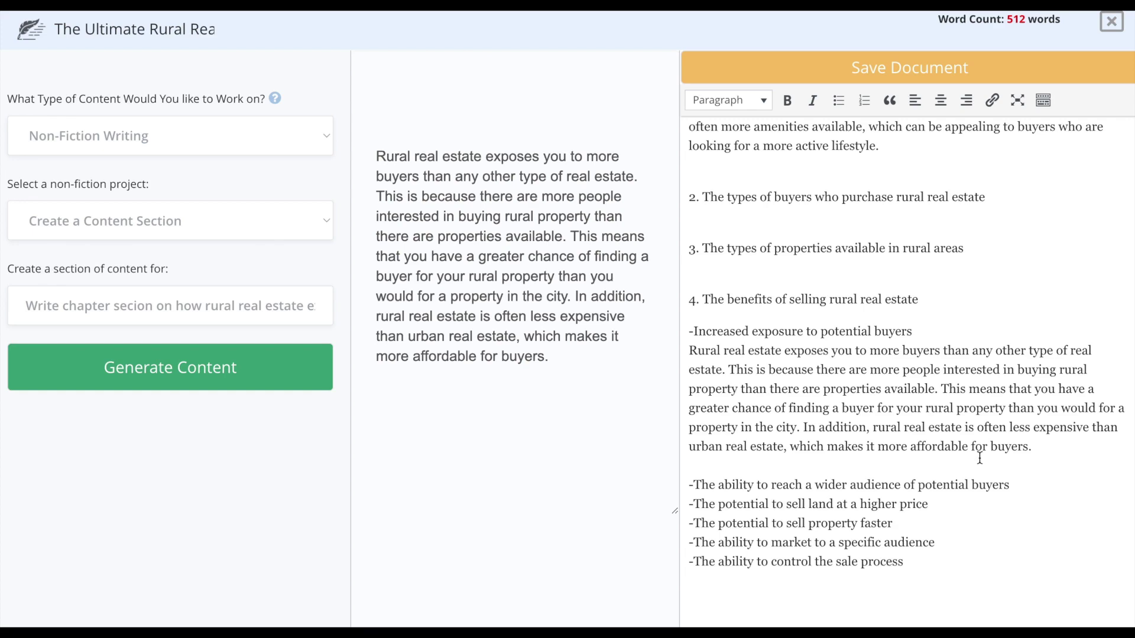
scroll(979, 458, up, 8)
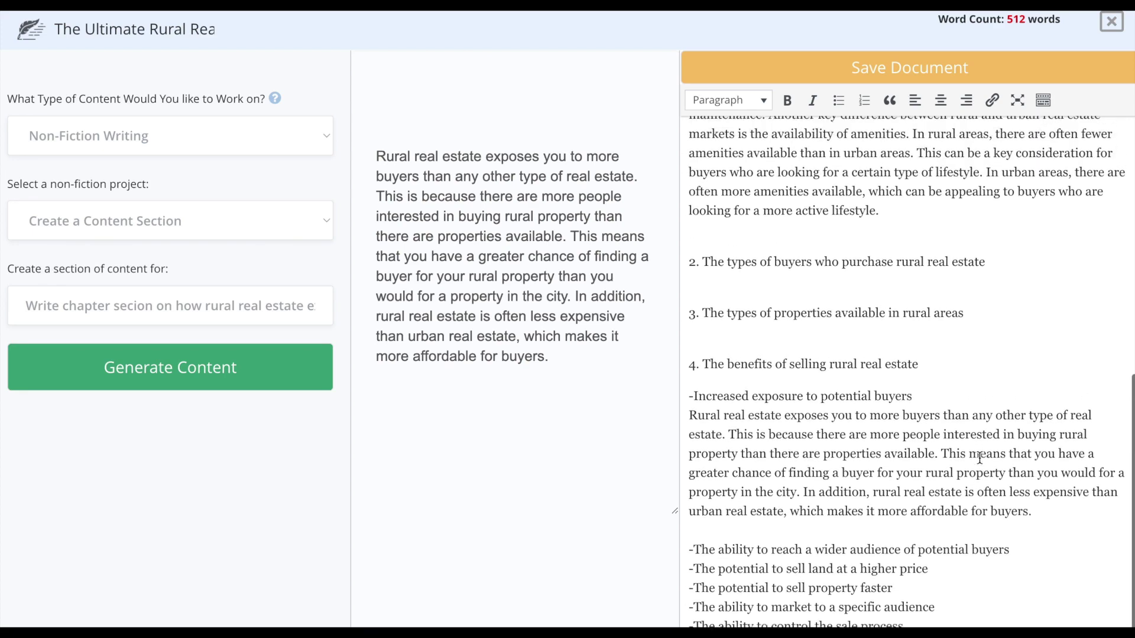
scroll(980, 458, down, 8)
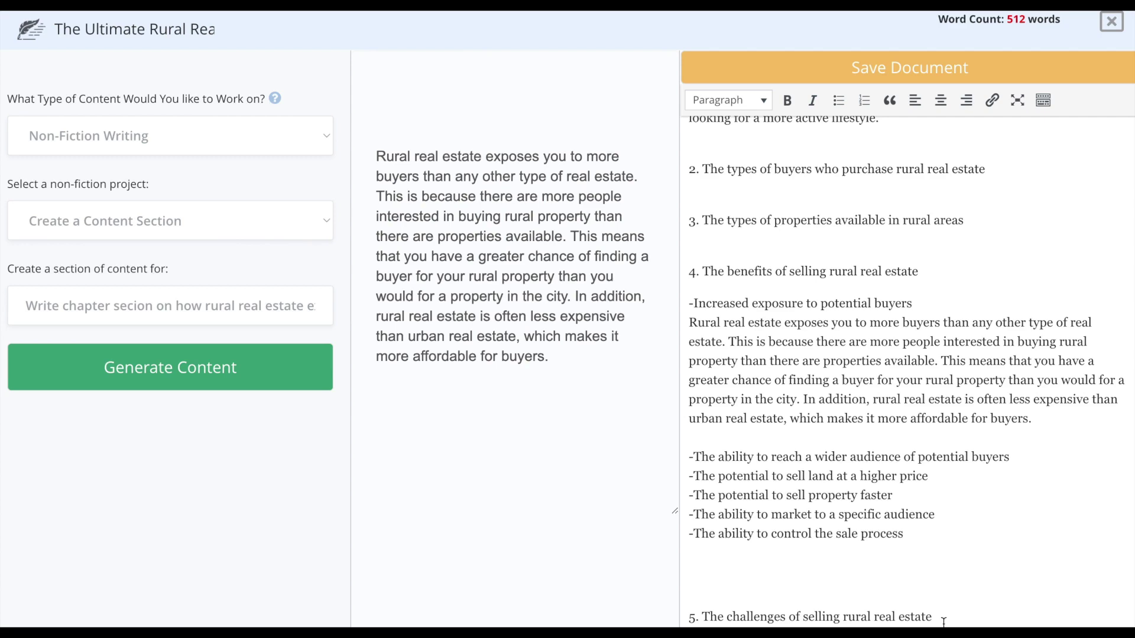
scroll(943, 622, up, 15)
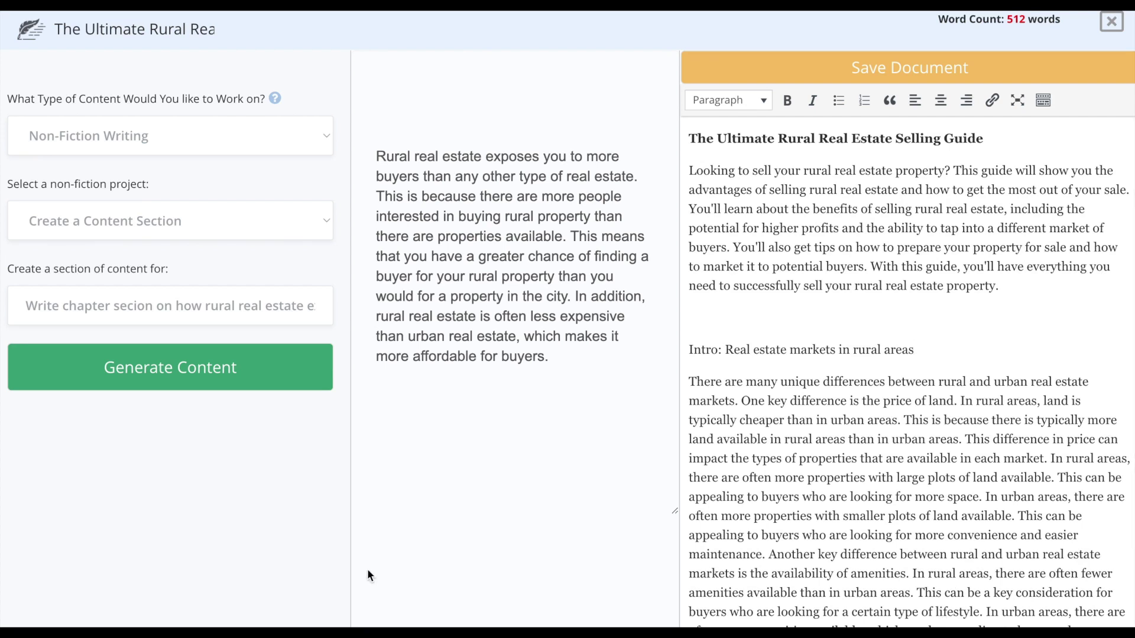
scroll(864, 482, down, 5)
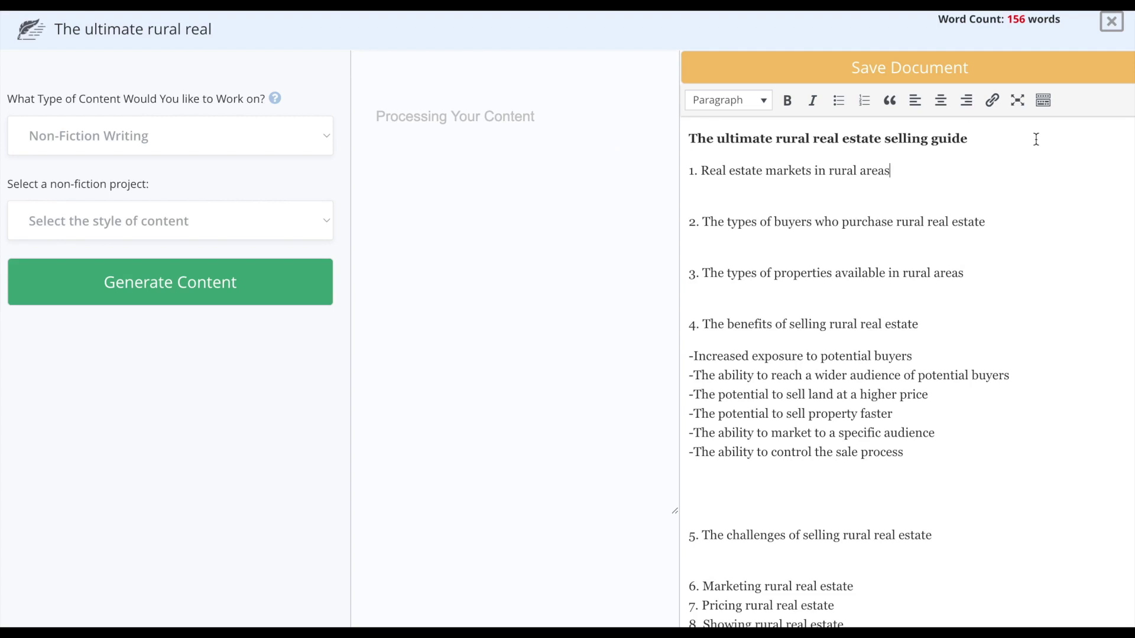
- Generate a title-case version of the guide's title using Create Something Else with the prompt "Titlecase: The ultimate rural real estate selling guide"
triple_click(828, 139)
key(ctrl+c)
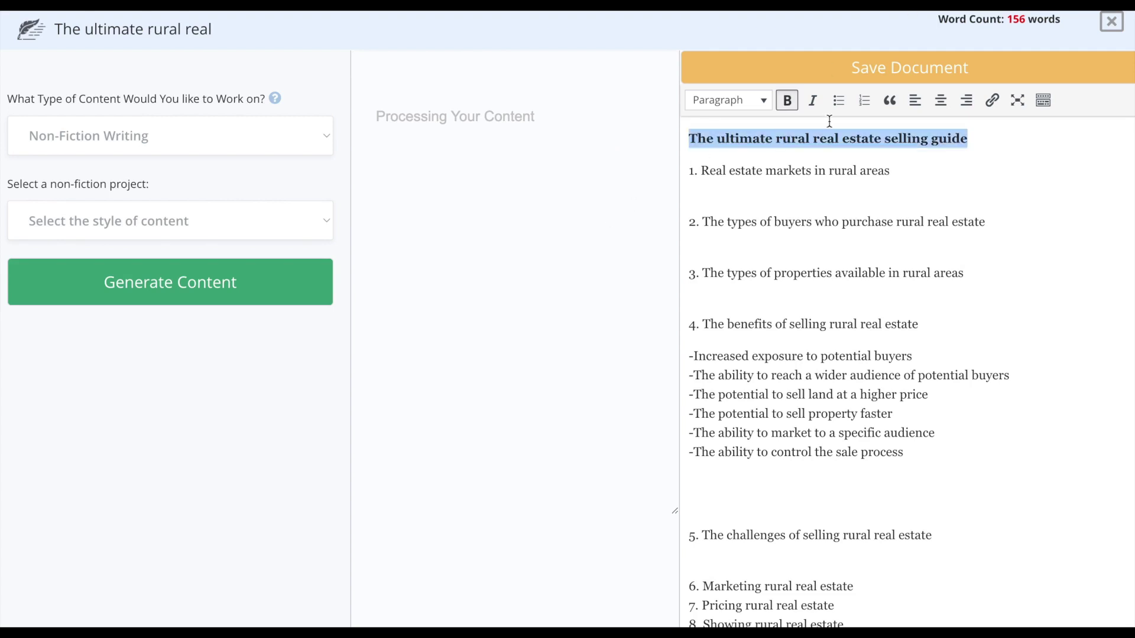
click(269, 222)
click(205, 370)
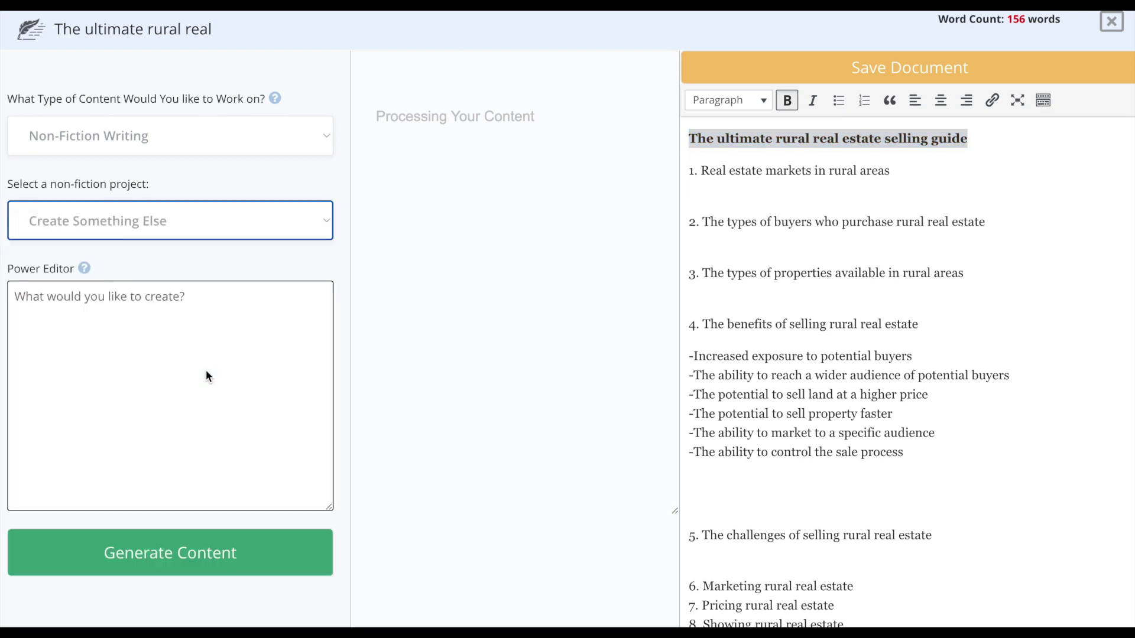
click(178, 309)
text(Title)
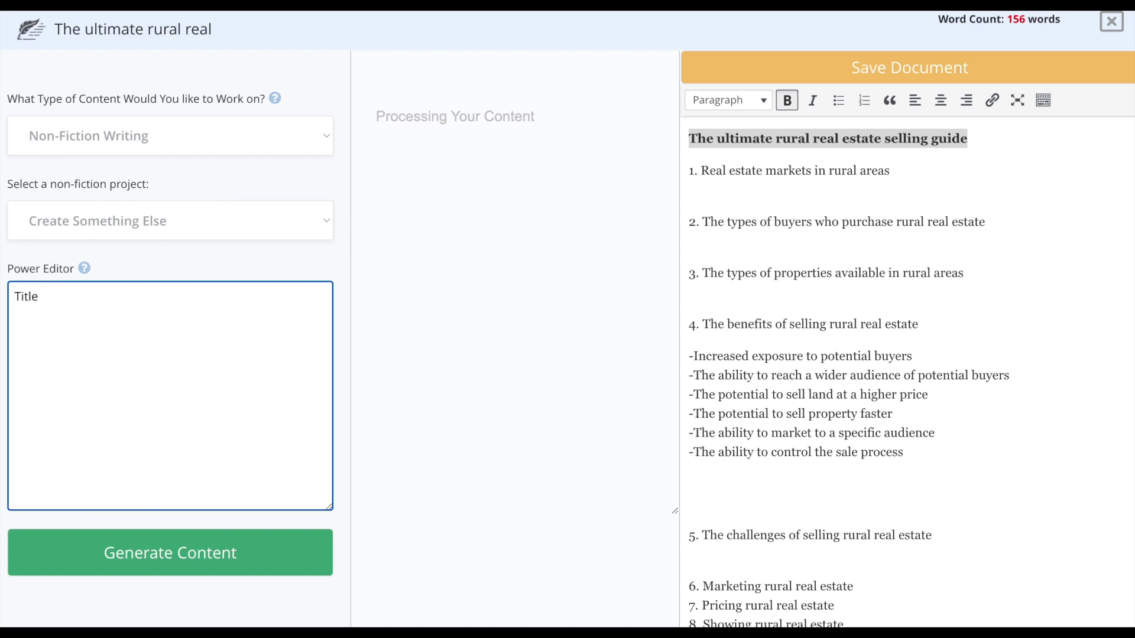
text(case:)
key(ctrl+v)
click(147, 560)
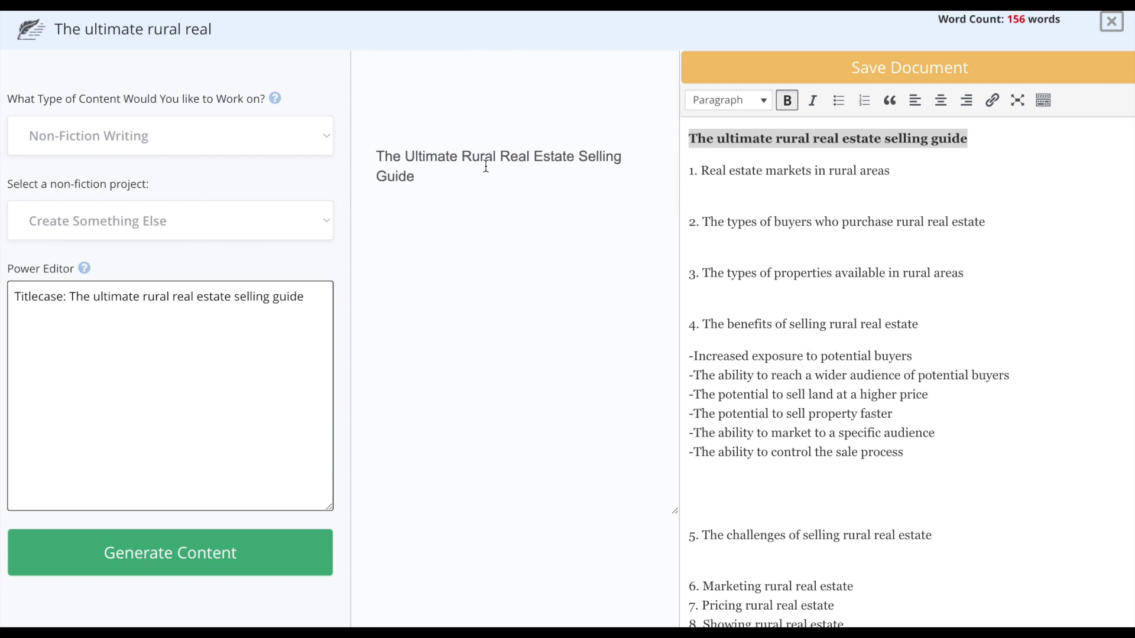
- Replace both the title line in the text and the document name with "The Ultimate Rural Real Estate Selling Guide"
drag(426, 170, 347, 134)
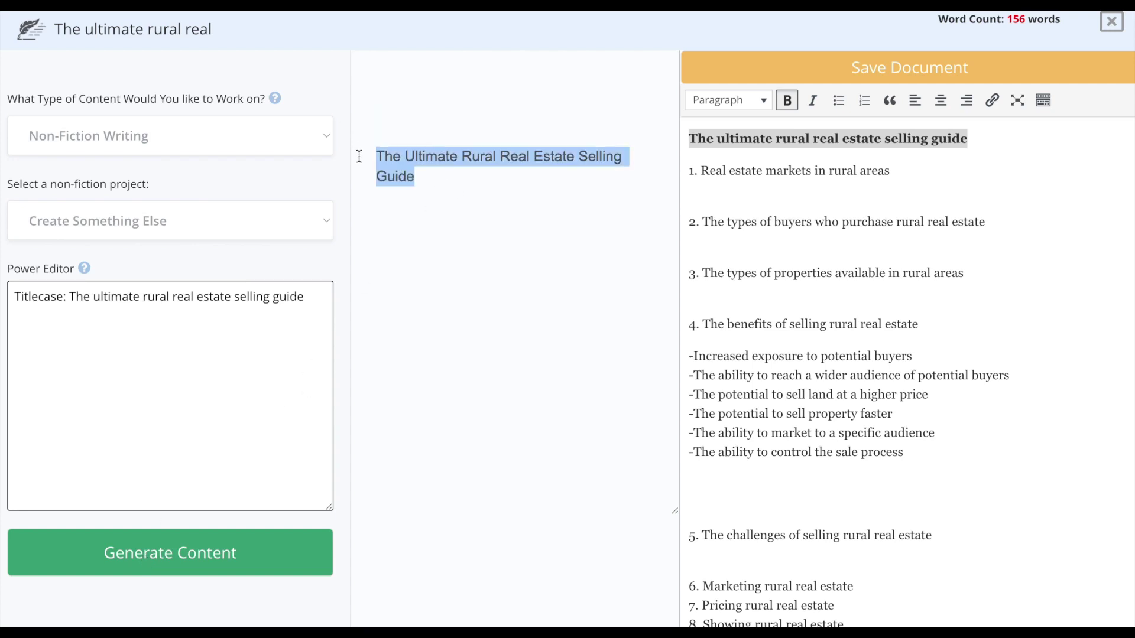
key(ctrl+c)
triple_click(1032, 138)
key(ctrl+v)
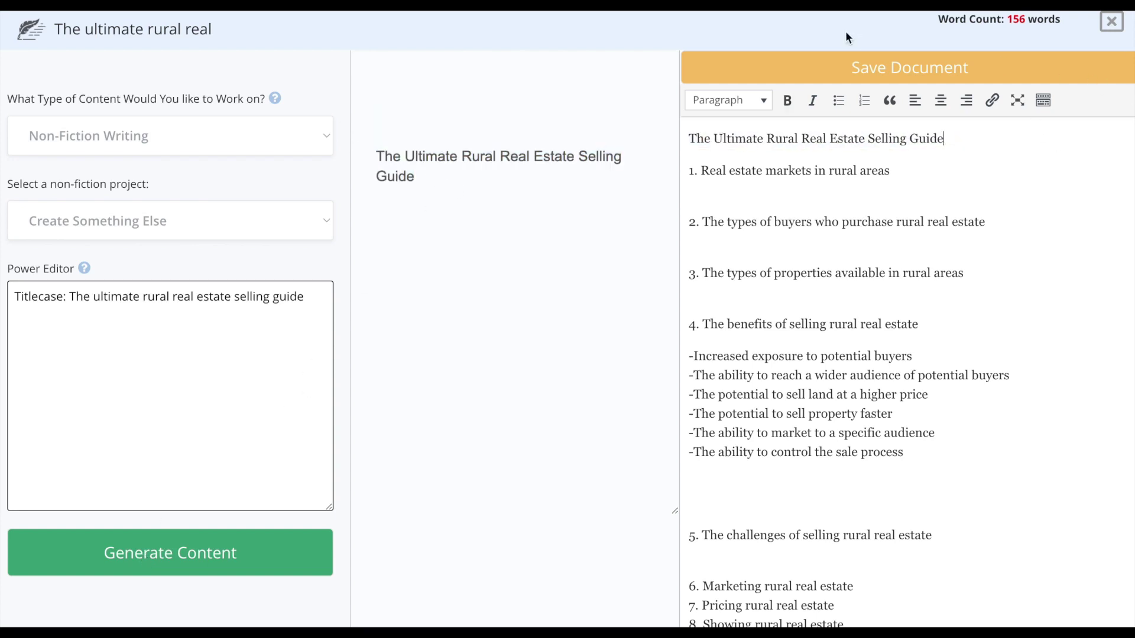
click(197, 28)
key(ctrl+a)
key(ctrl+v)
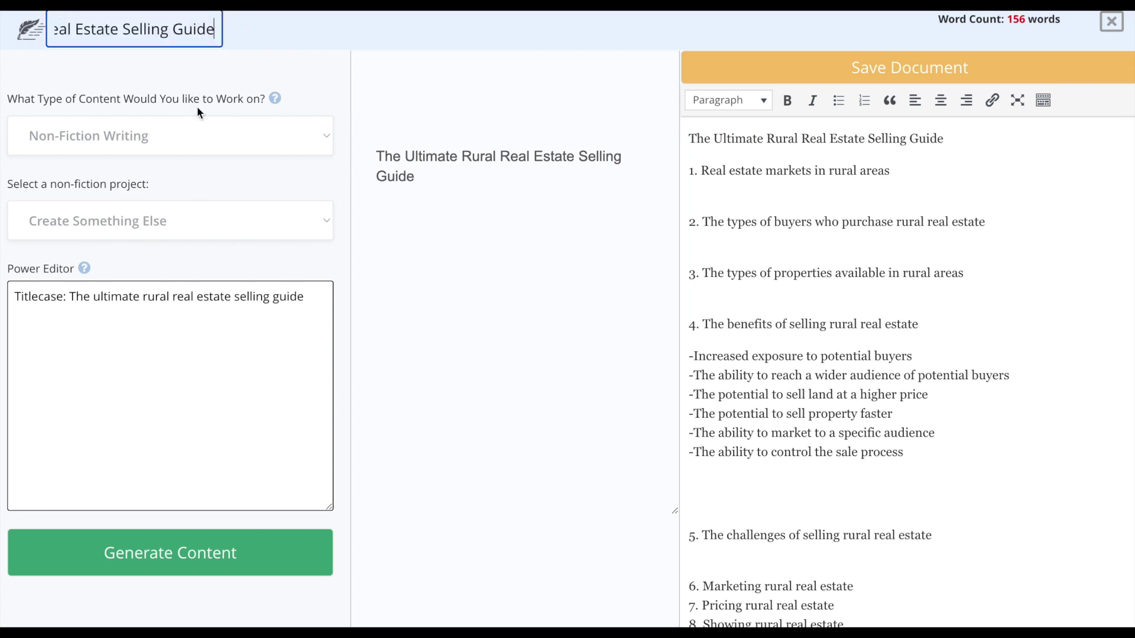
- Clear the Power Editor prompt and switch the non-fiction project to Create a Book Description
click(185, 304)
key(ctrl+a)
key(BackSpace)
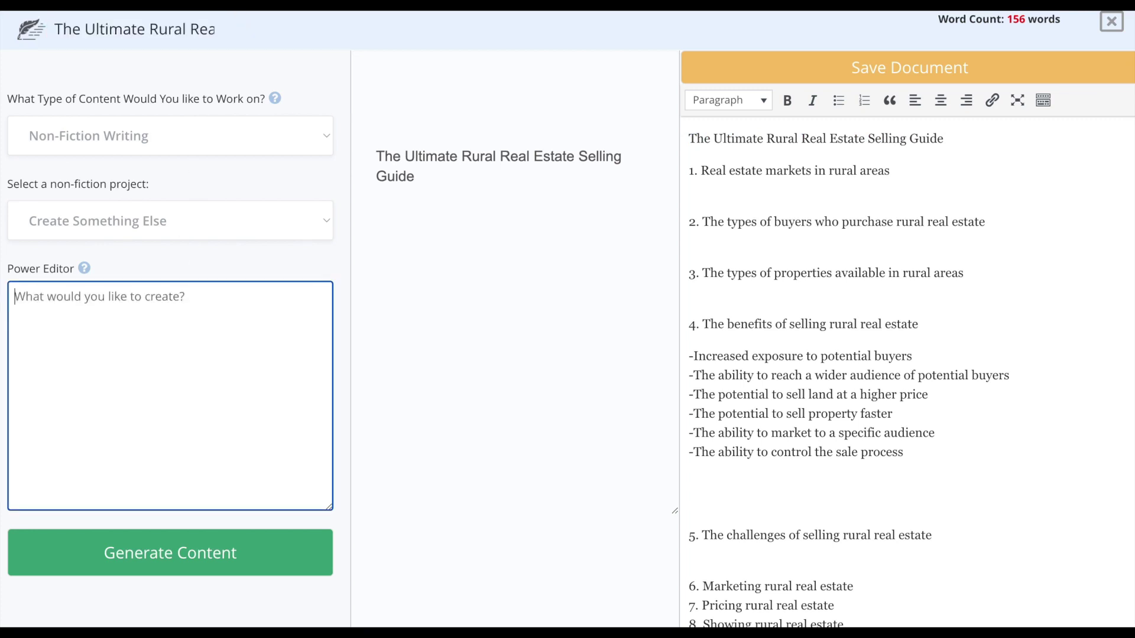
click(224, 220)
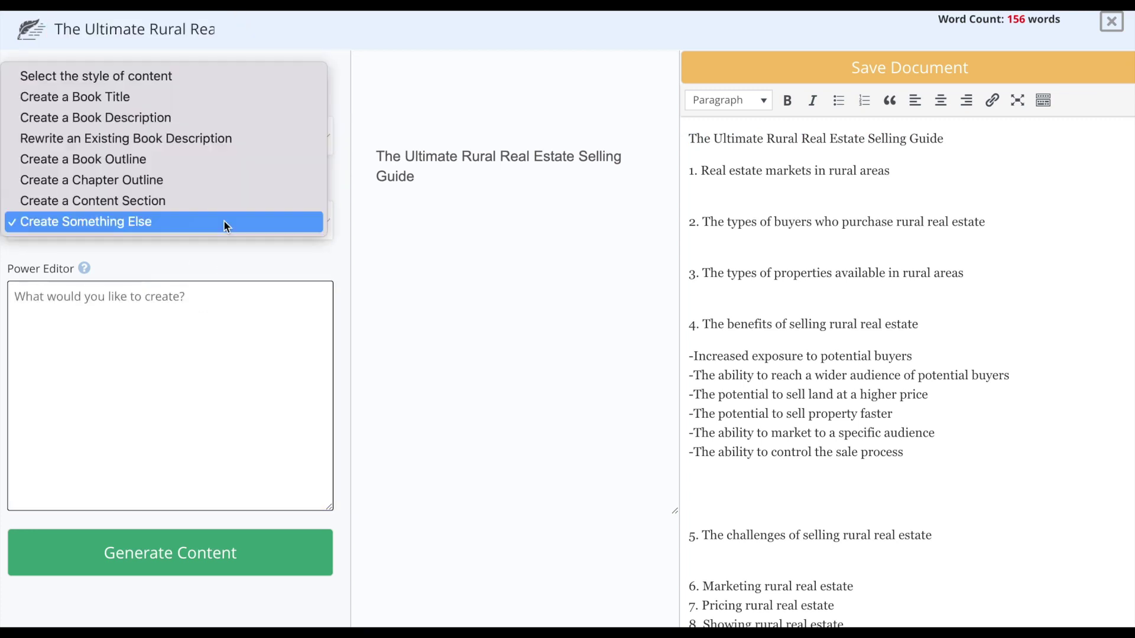
click(211, 118)
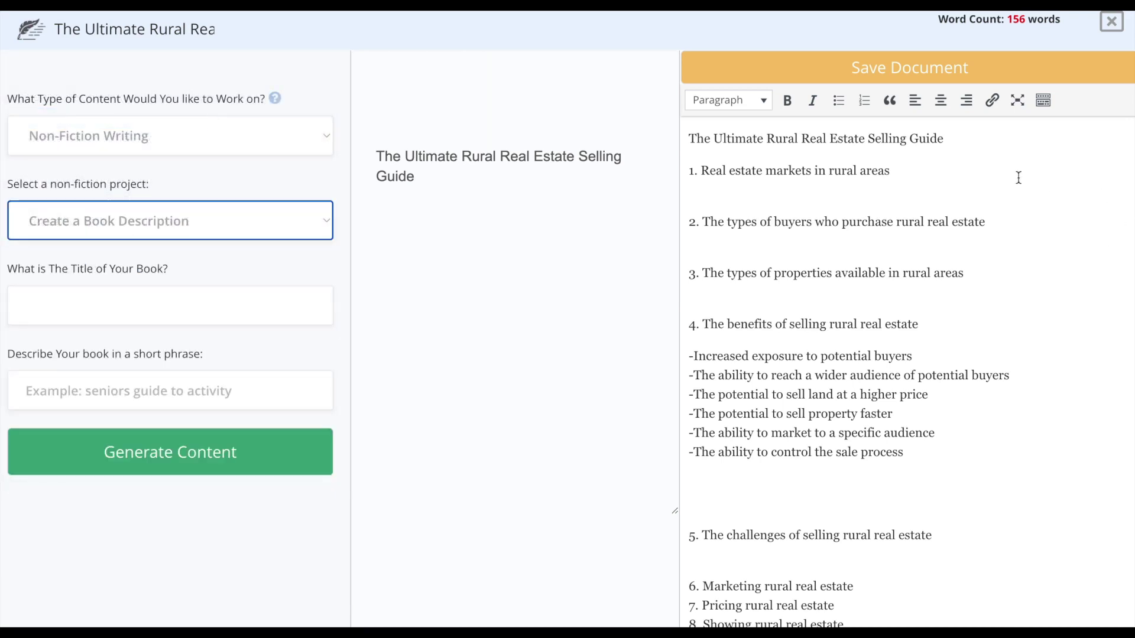
- Make the title line in the document bold and add two blank lines below it
drag(955, 132, 857, 69)
key(ctrl+b)
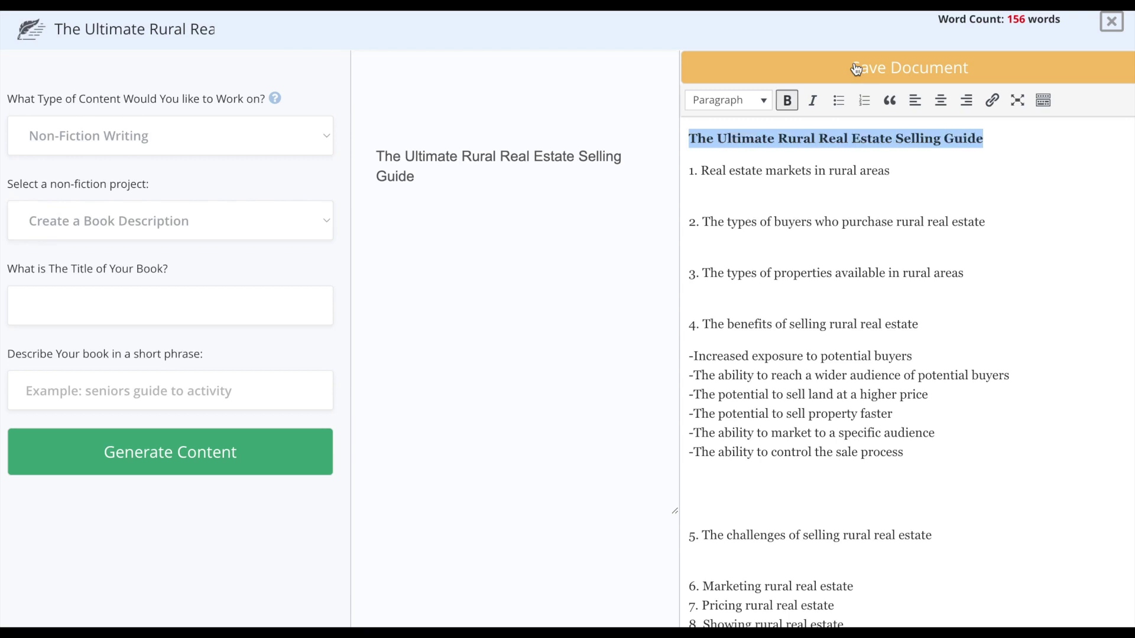
key(End)
key(Return)
key(Return)
- Generate a book description using the guide's title and "advantages of selling rural real estate", and insert it below the title with spacing after it
click(212, 306)
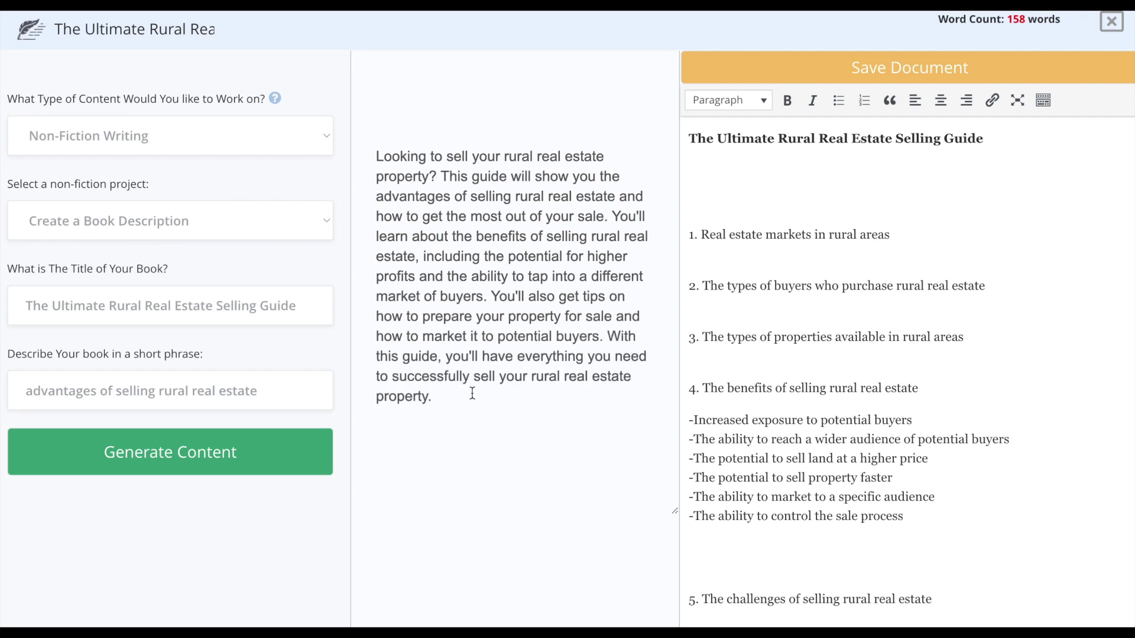
drag(471, 394, 358, 86)
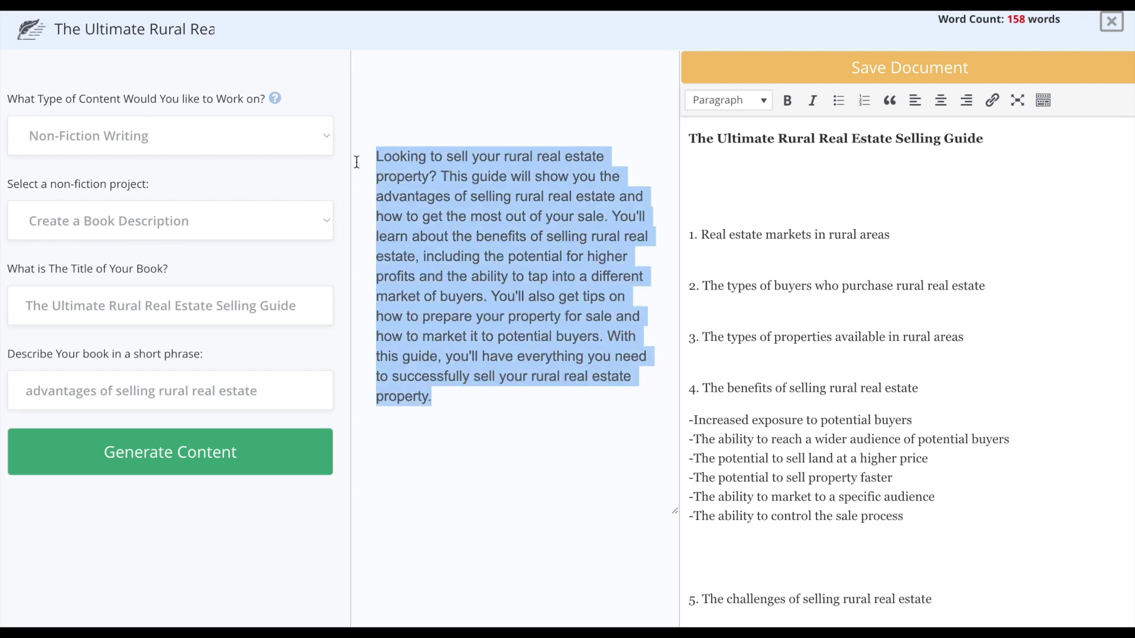
key(ctrl+c)
click(833, 183)
key(BackSpace)
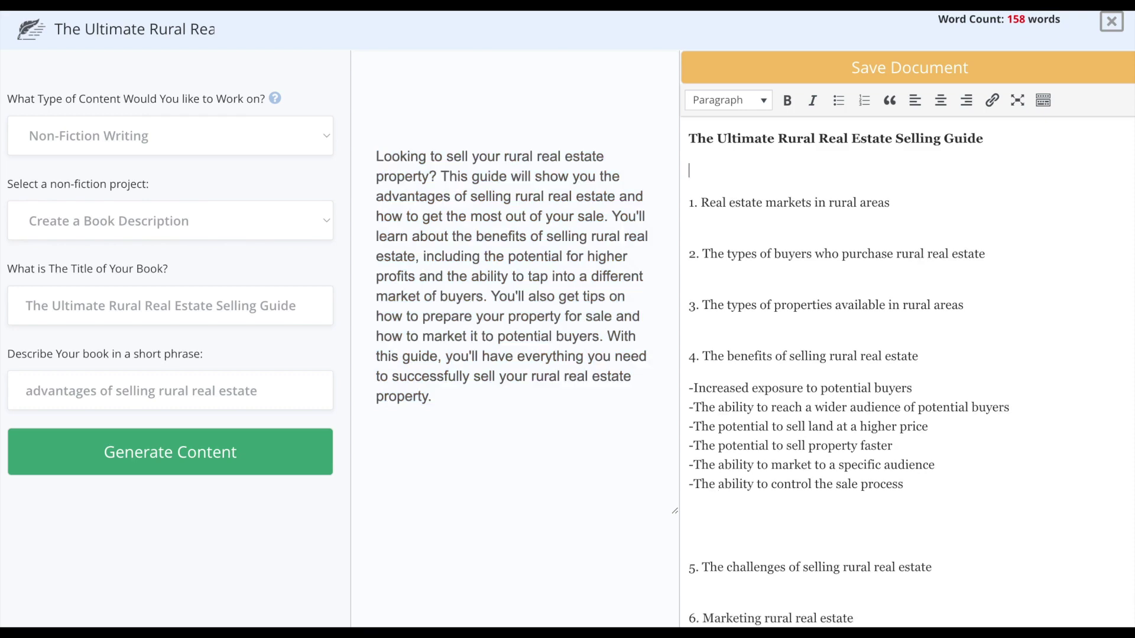
key(ctrl+v)
key(Return)
key(Return)
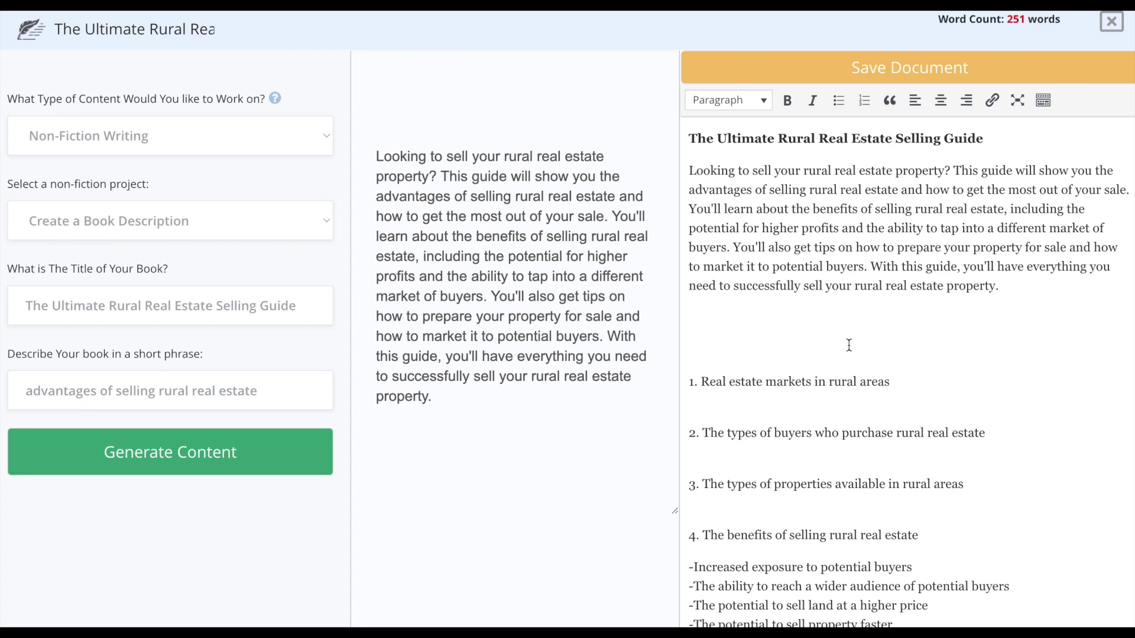
key(BackSpace)
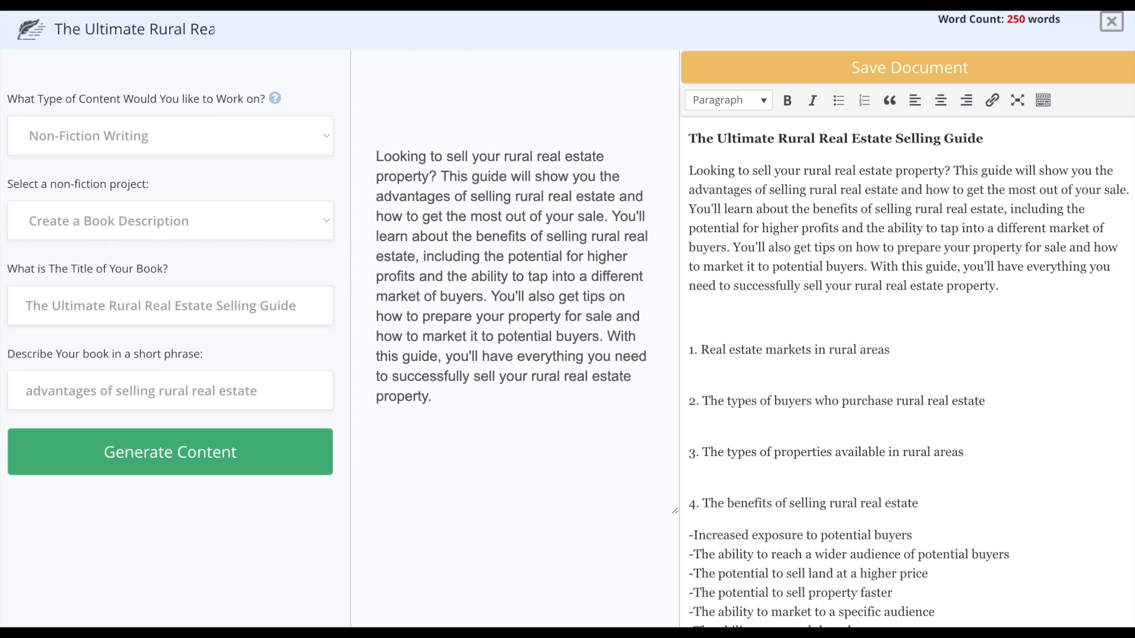